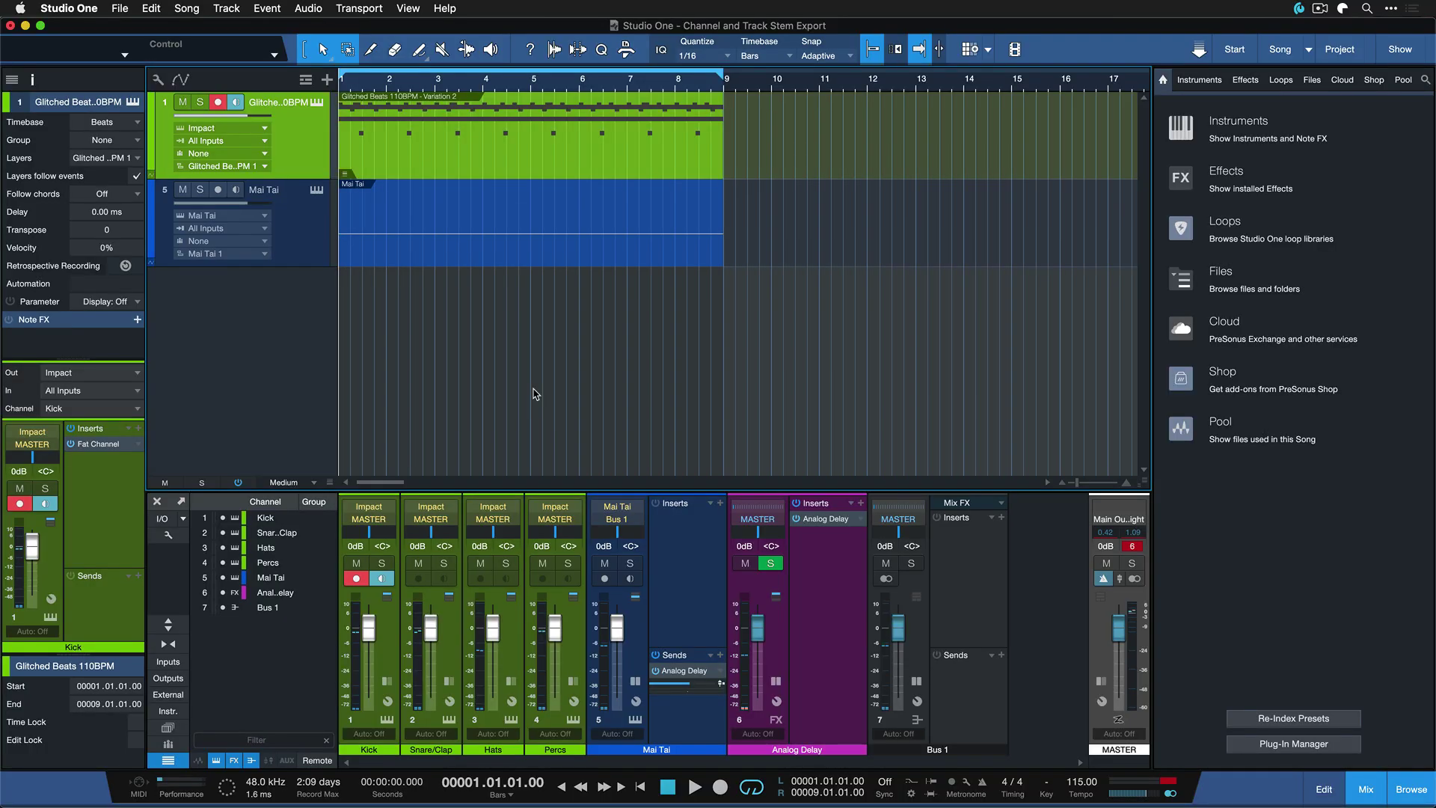
Disarm the Kick track and select the Bus 1 channel in the mixer
{"action": "key", "text": "r"}
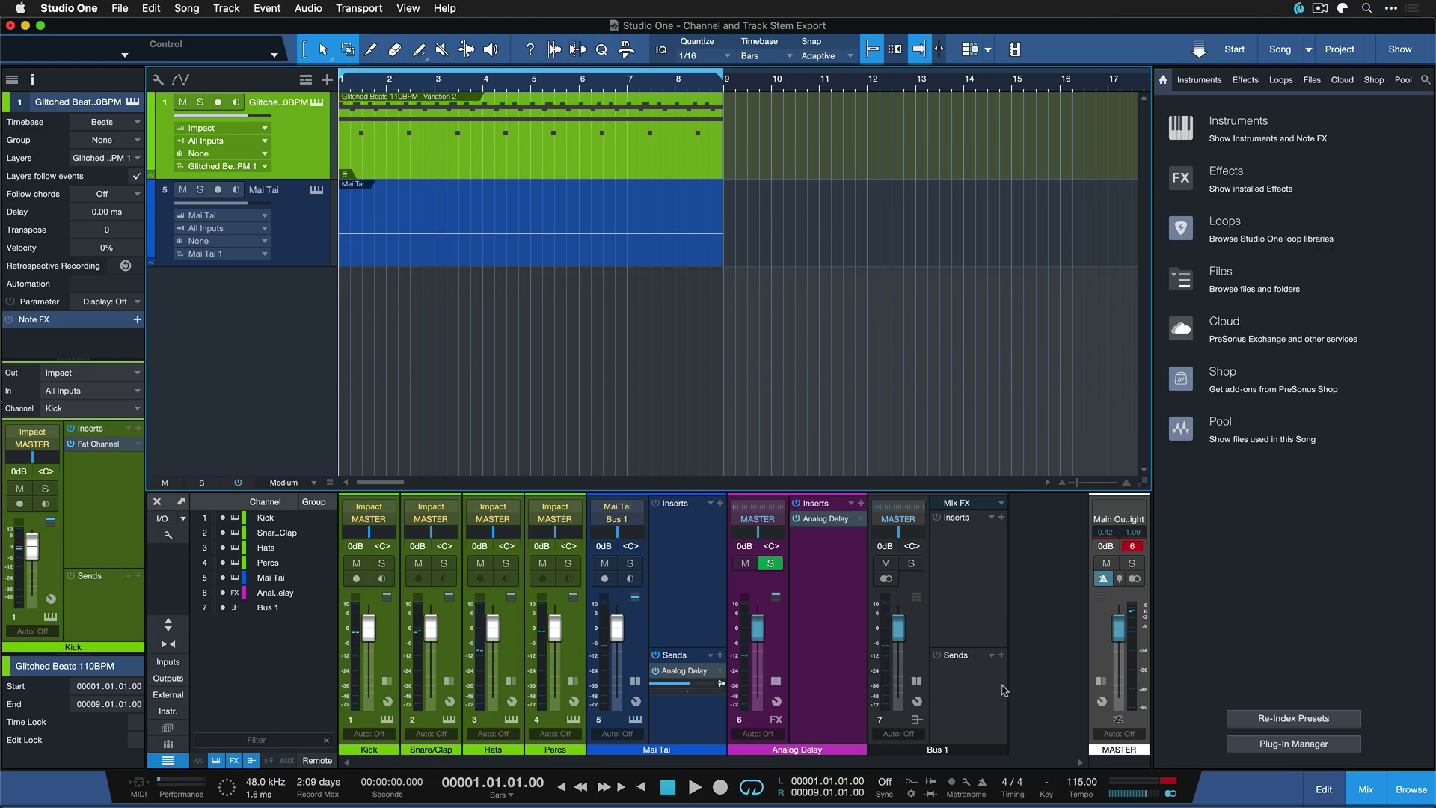
{"action": "left_click", "coordinate": [980, 705]}
{"action": "left_click", "coordinate": [847, 687]}
{"action": "left_click", "coordinate": [718, 709]}
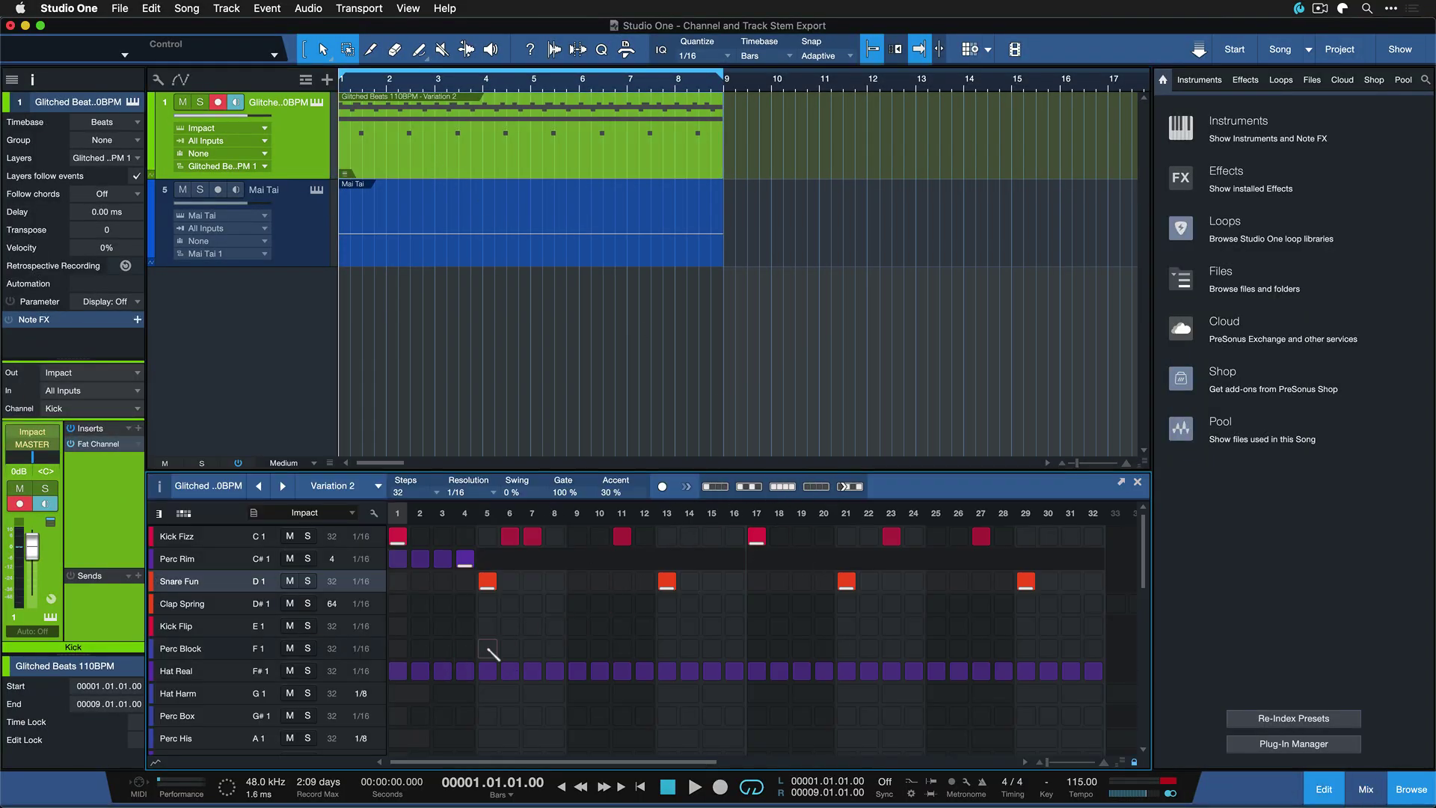
{"action": "key", "text": "space"}
{"action": "key", "text": "F3"}
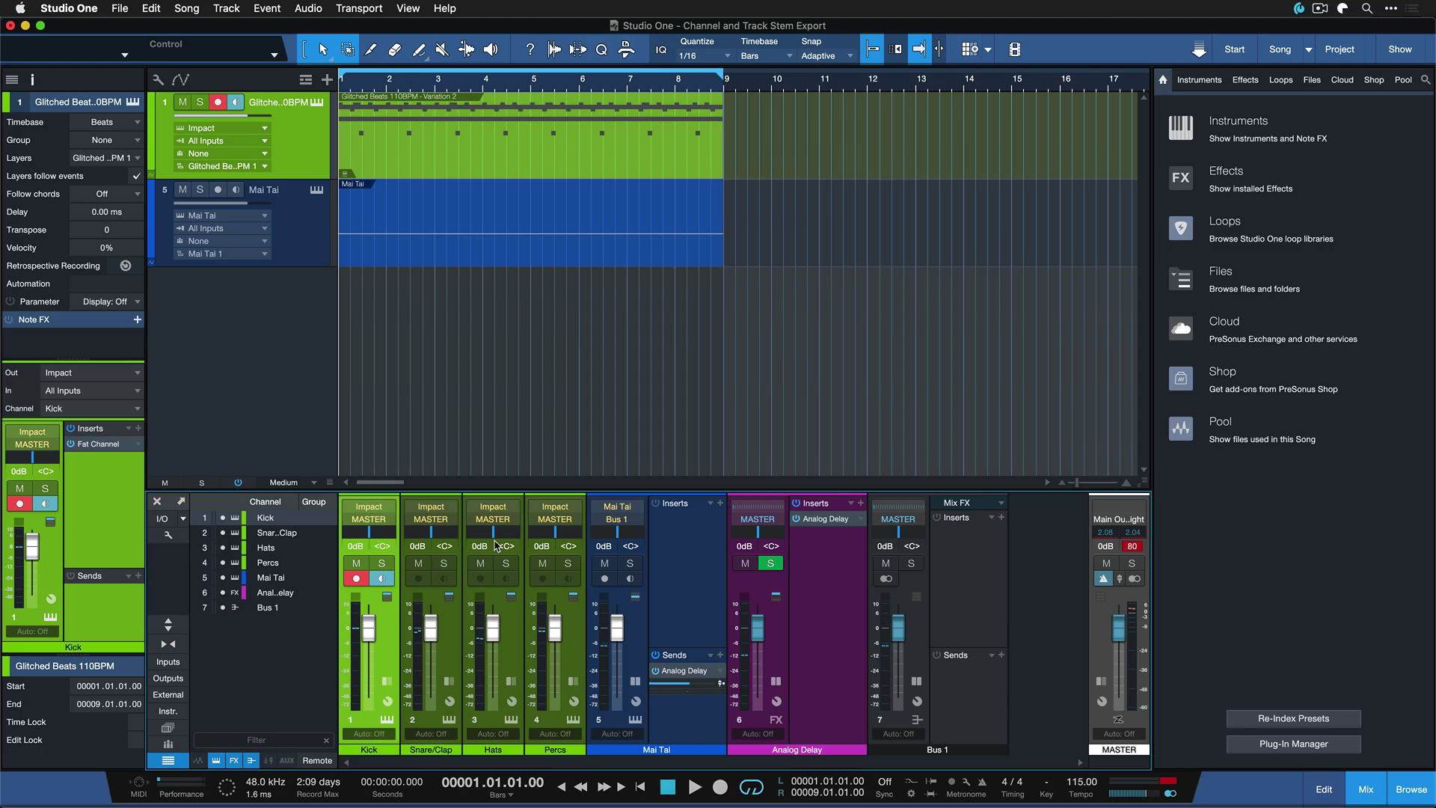
Select the Analog Delay effects channel, play the mix briefly, and clear the solo
{"action": "left_click", "coordinate": [710, 602]}
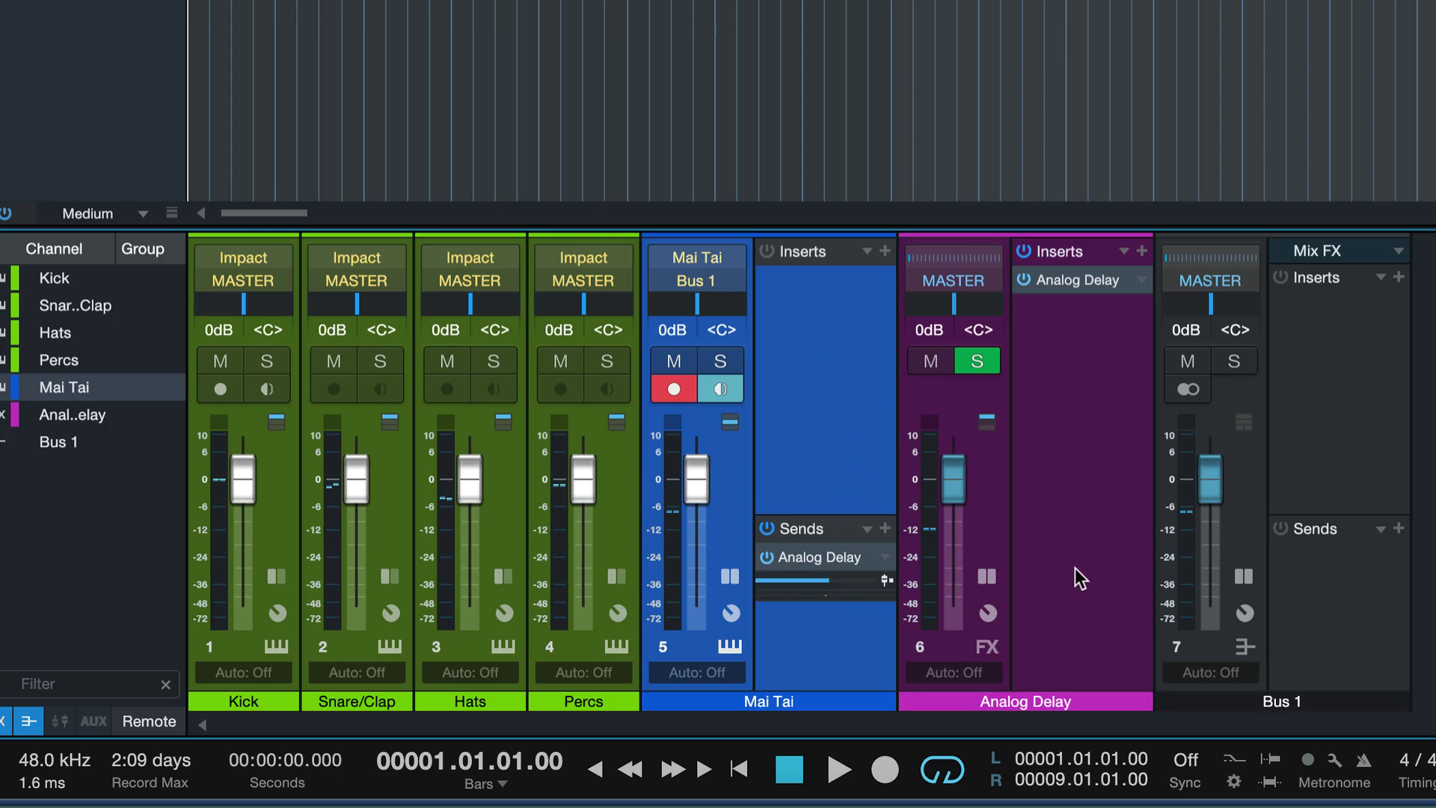
{"action": "left_click", "coordinate": [1057, 587]}
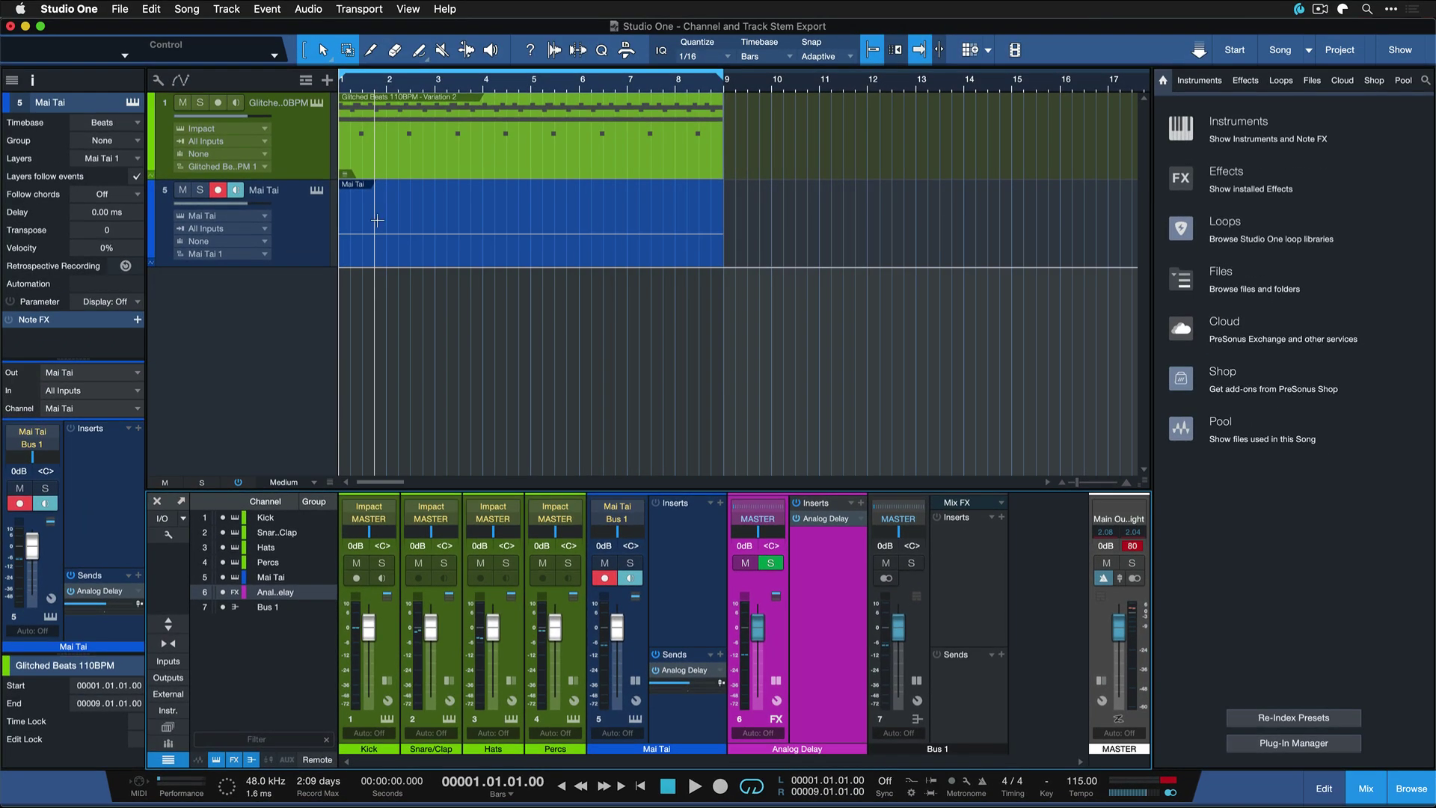
{"action": "key", "text": "space"}
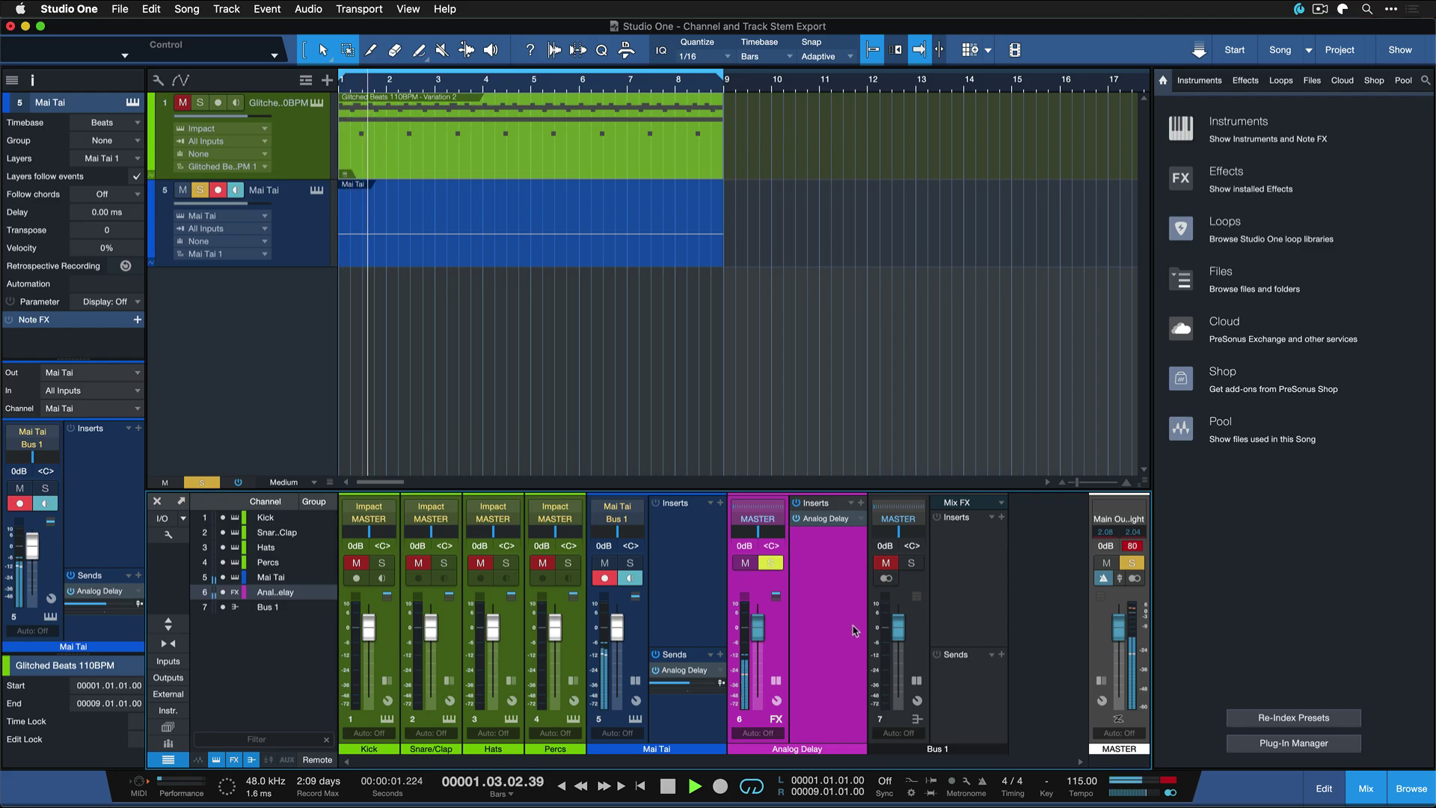
{"action": "key", "text": "space"}
{"action": "key", "text": "s"}
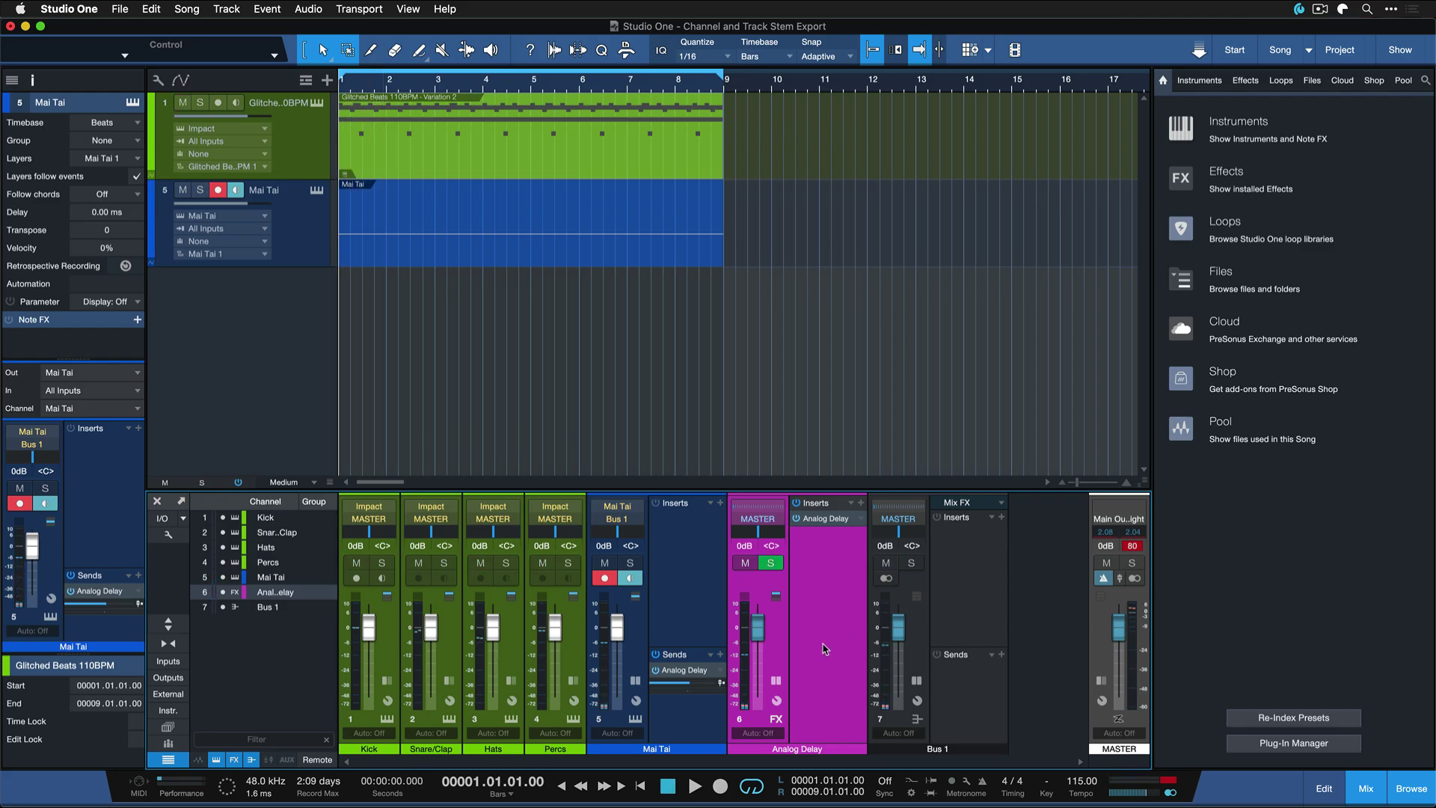
Insert Pro EQ on the Analog Delay channel by searching 'pro' in the plug-in list
{"action": "left_click", "coordinate": [861, 503]}
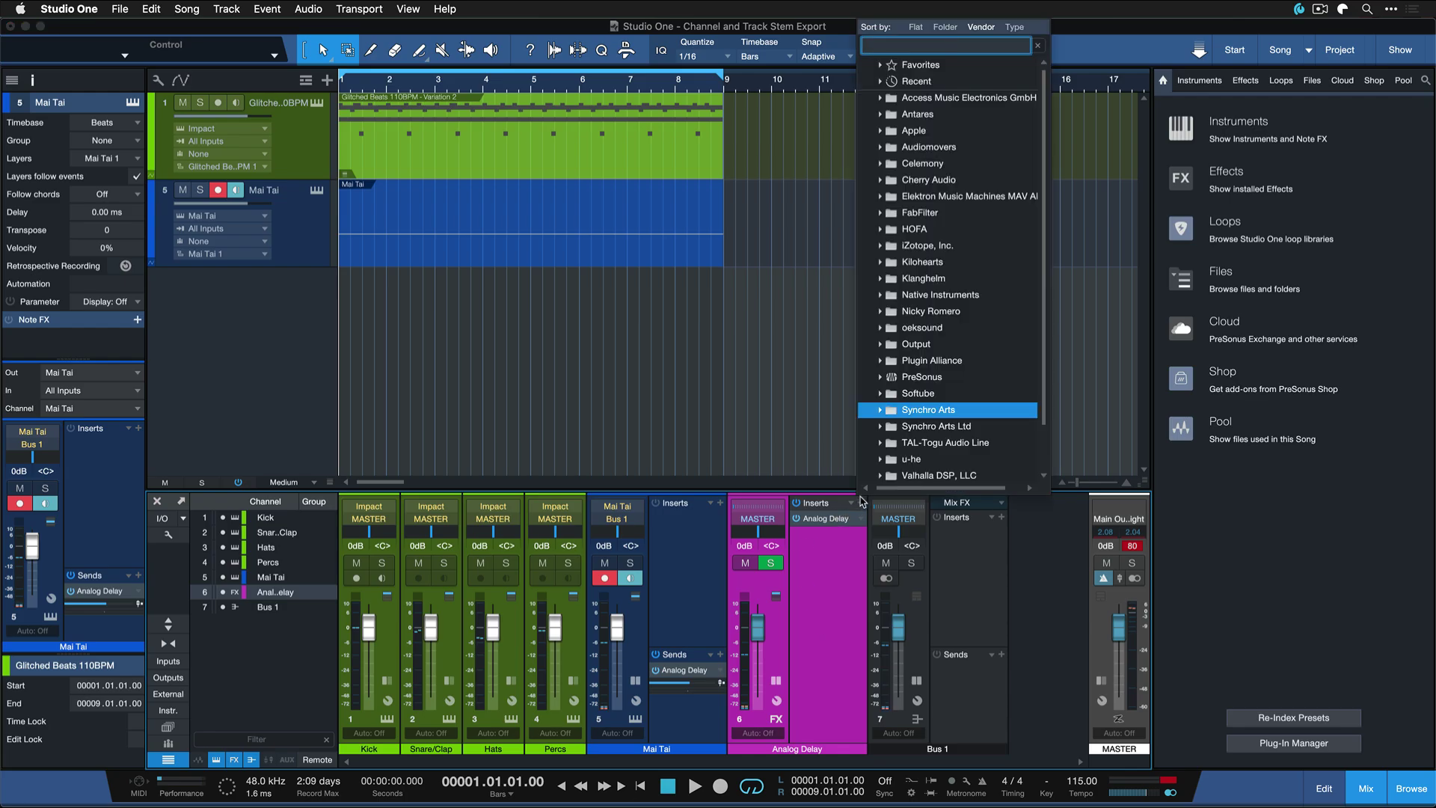
{"action": "type", "text": "pro"}
{"action": "key", "text": "Down"}
{"action": "key", "text": "Return"}
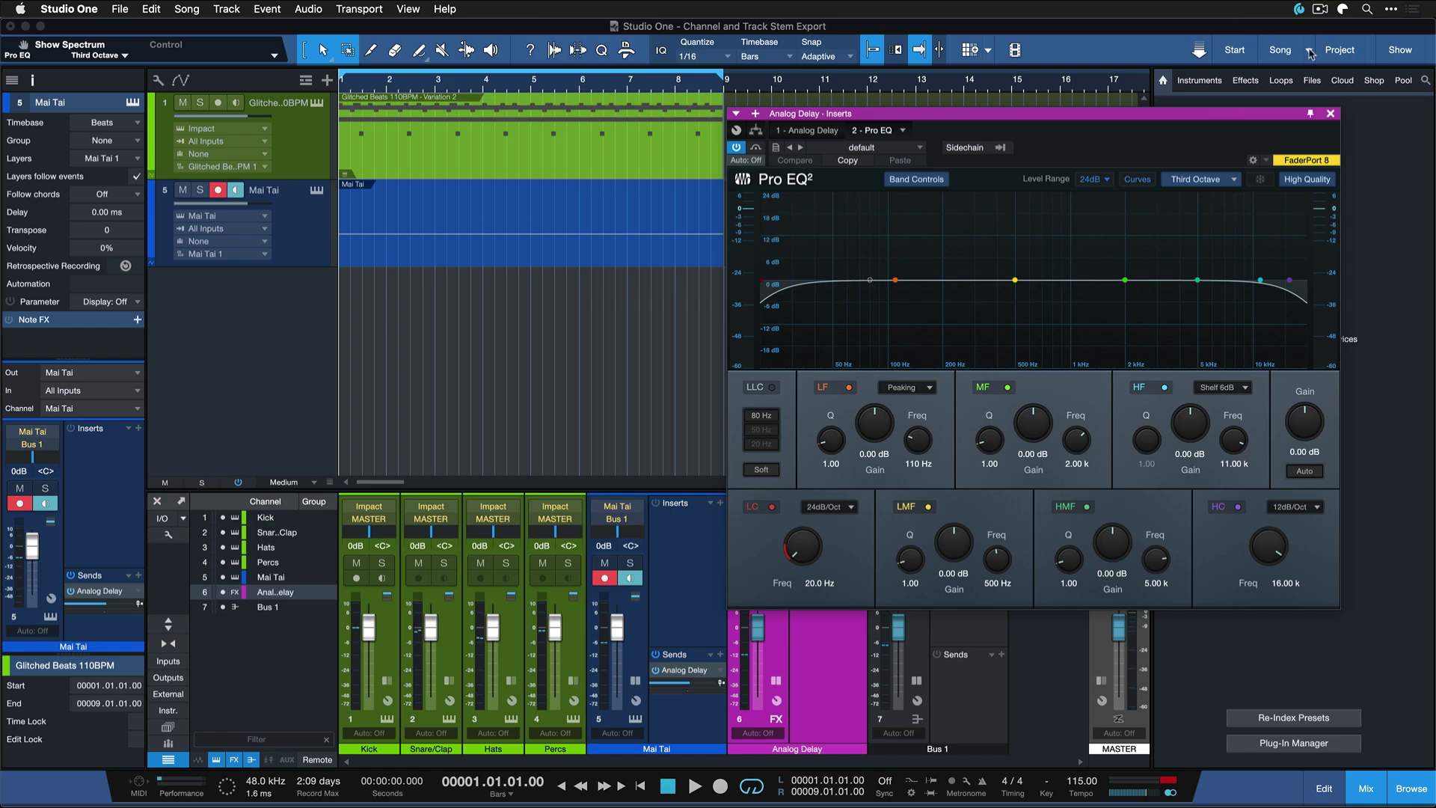
{"action": "left_click", "coordinate": [1332, 115]}
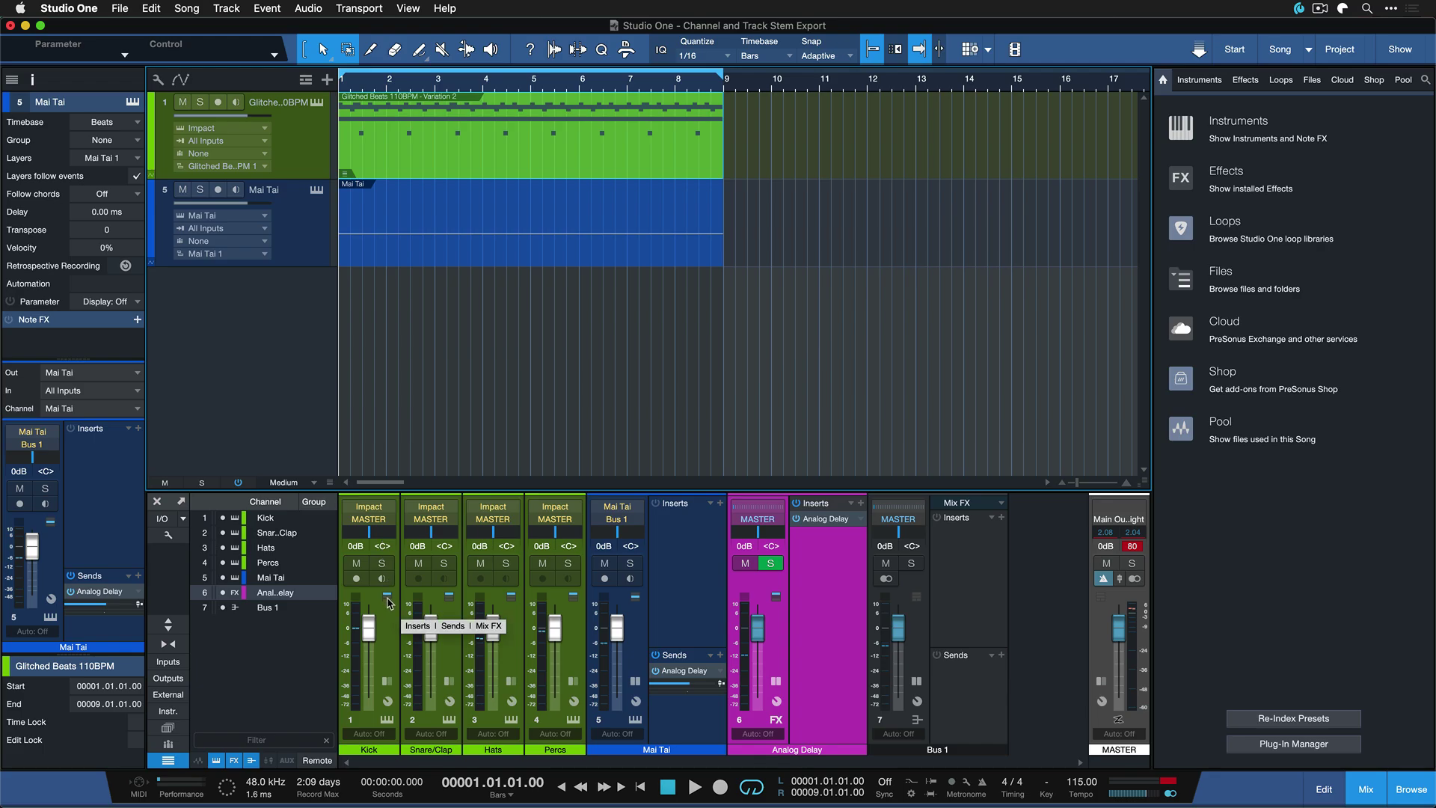
{"action": "left_click", "coordinate": [434, 632]}
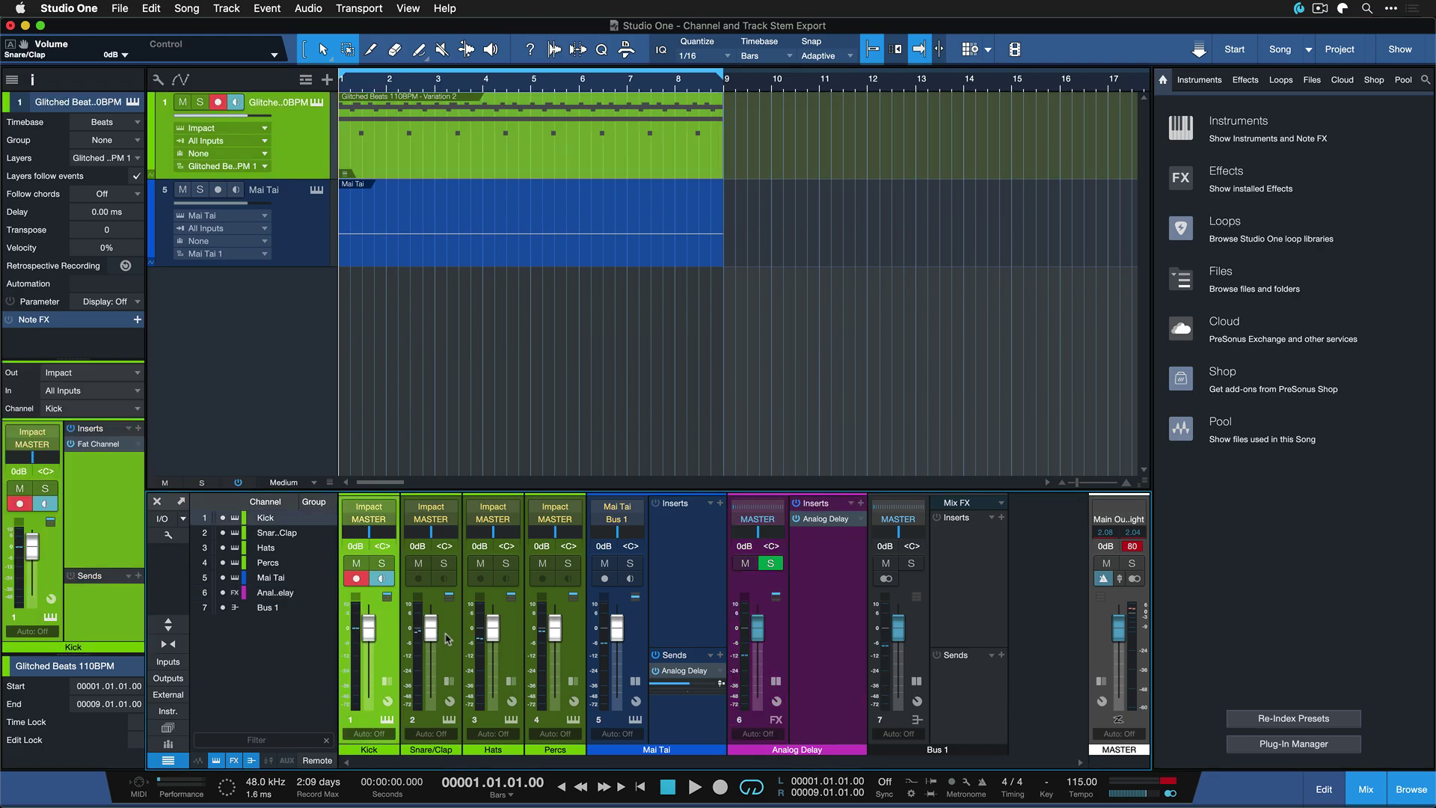
{"action": "left_click", "coordinate": [499, 651]}
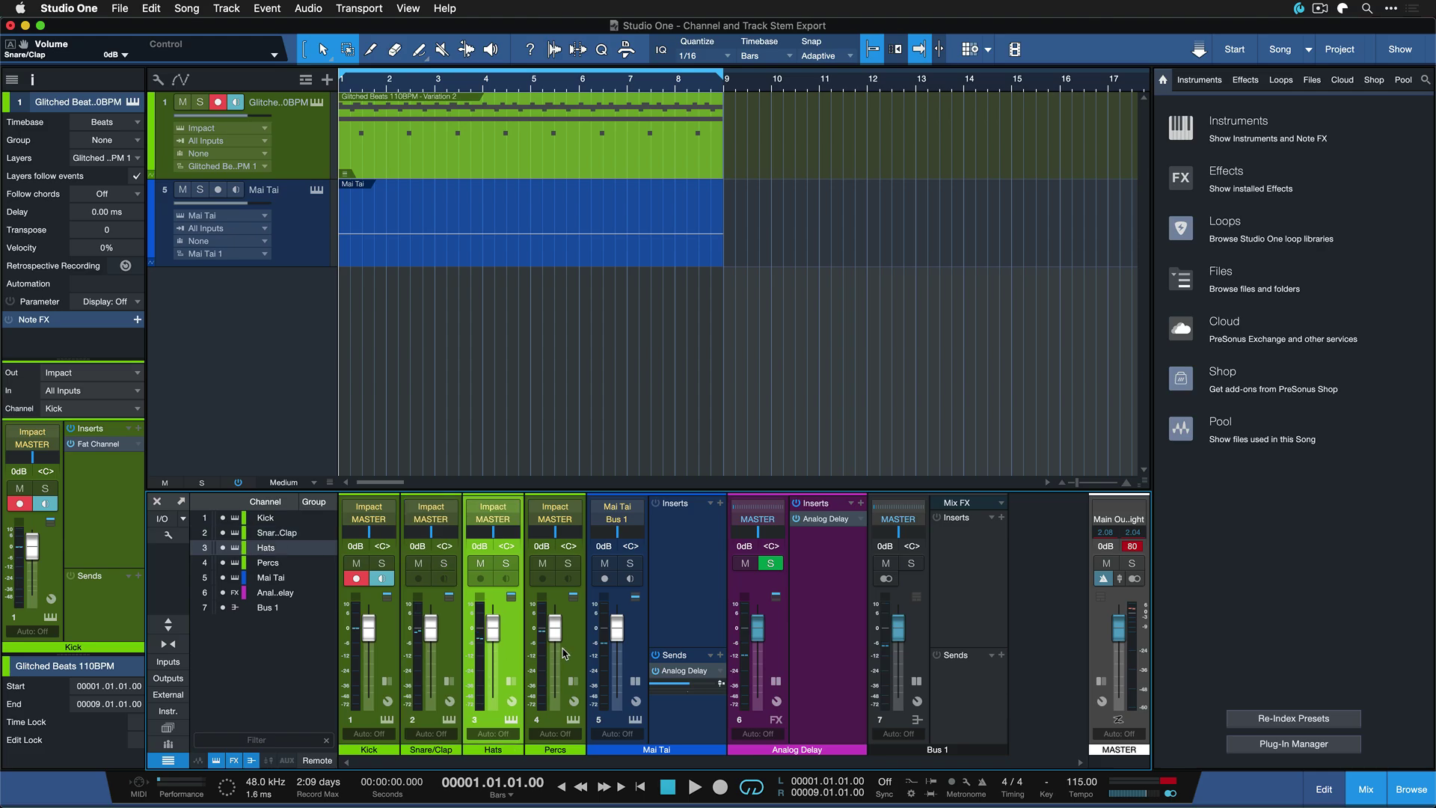
{"action": "left_click", "coordinate": [322, 153]}
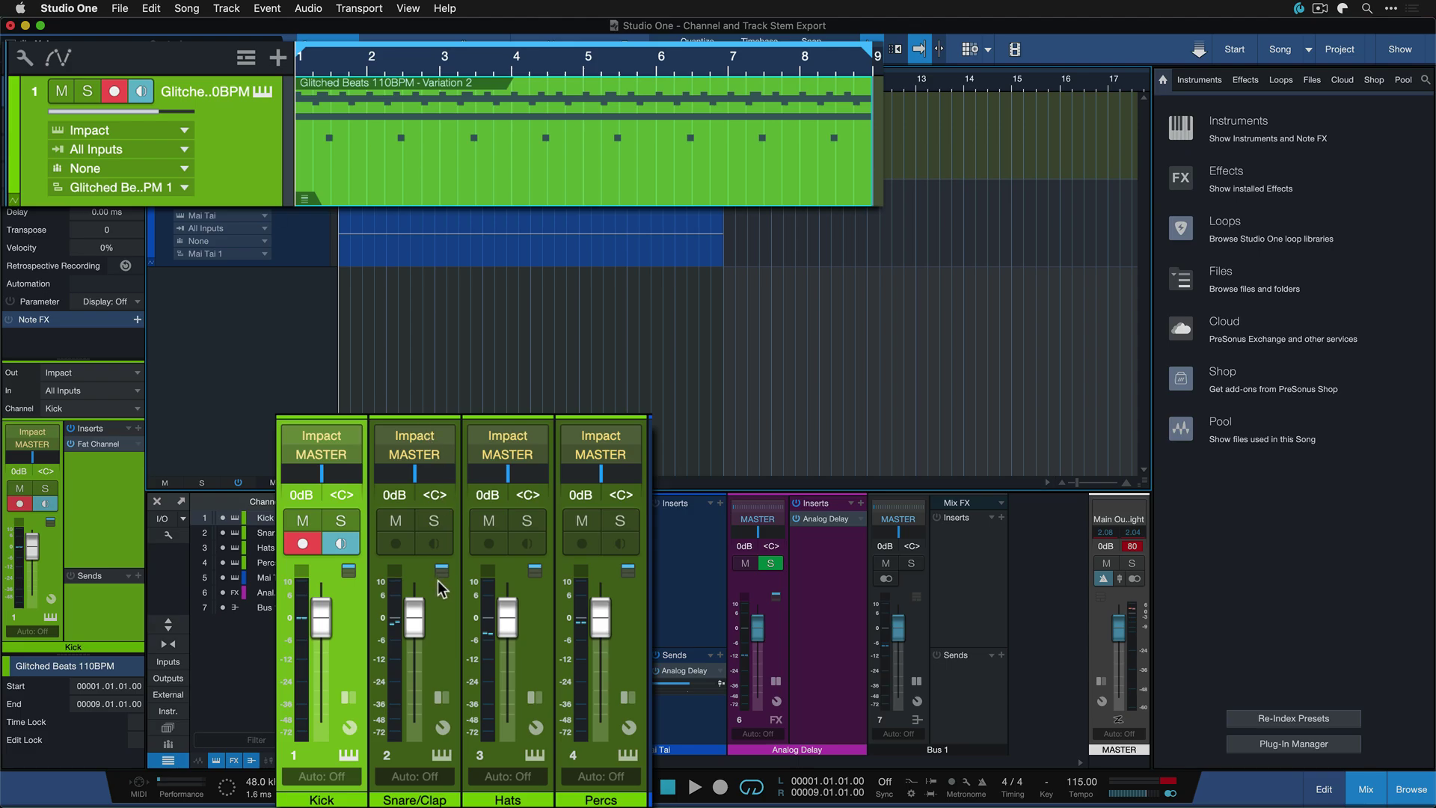
{"action": "left_click", "coordinate": [443, 606]}
{"action": "left_click", "coordinate": [564, 620]}
{"action": "left_click", "coordinate": [604, 630]}
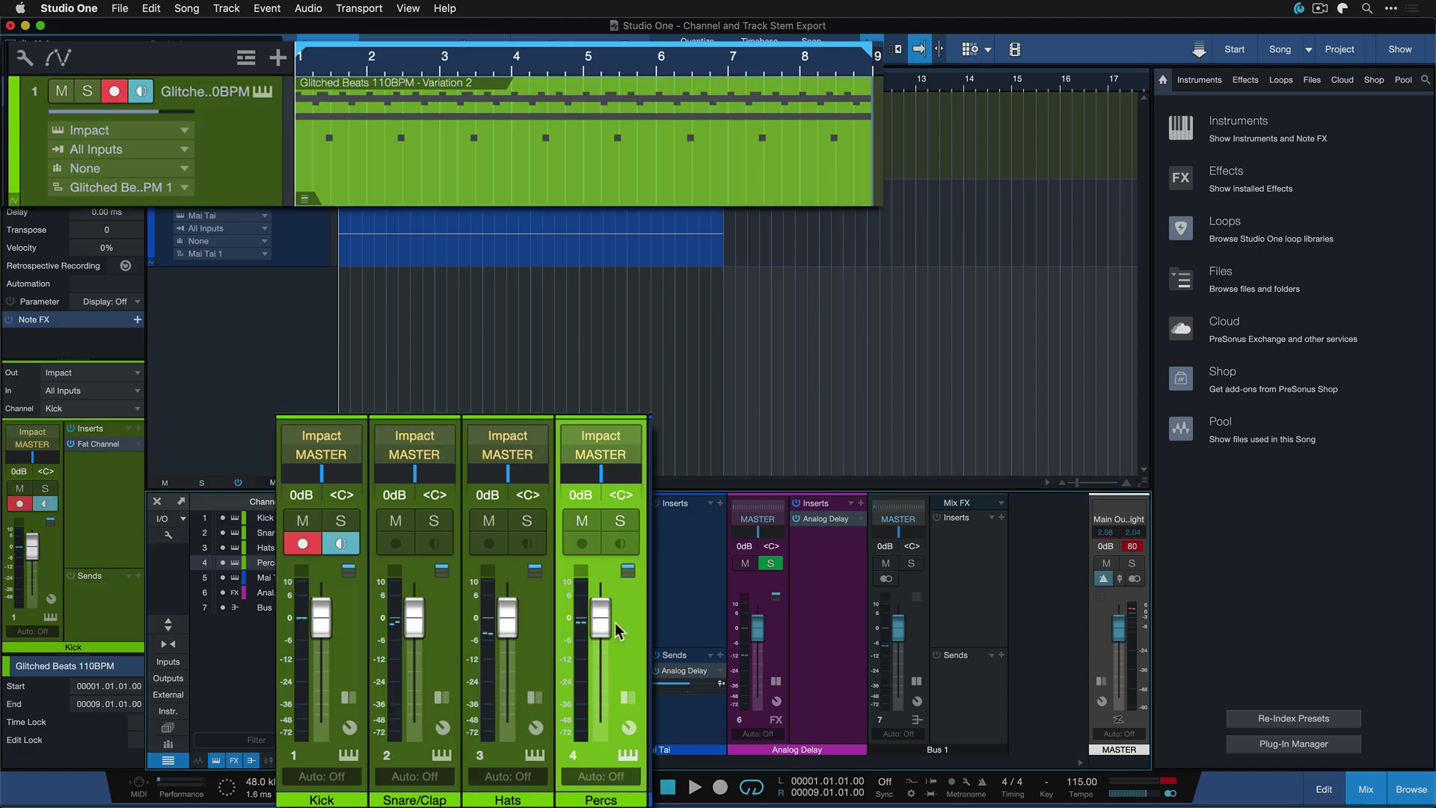
{"action": "left_click", "coordinate": [363, 658]}
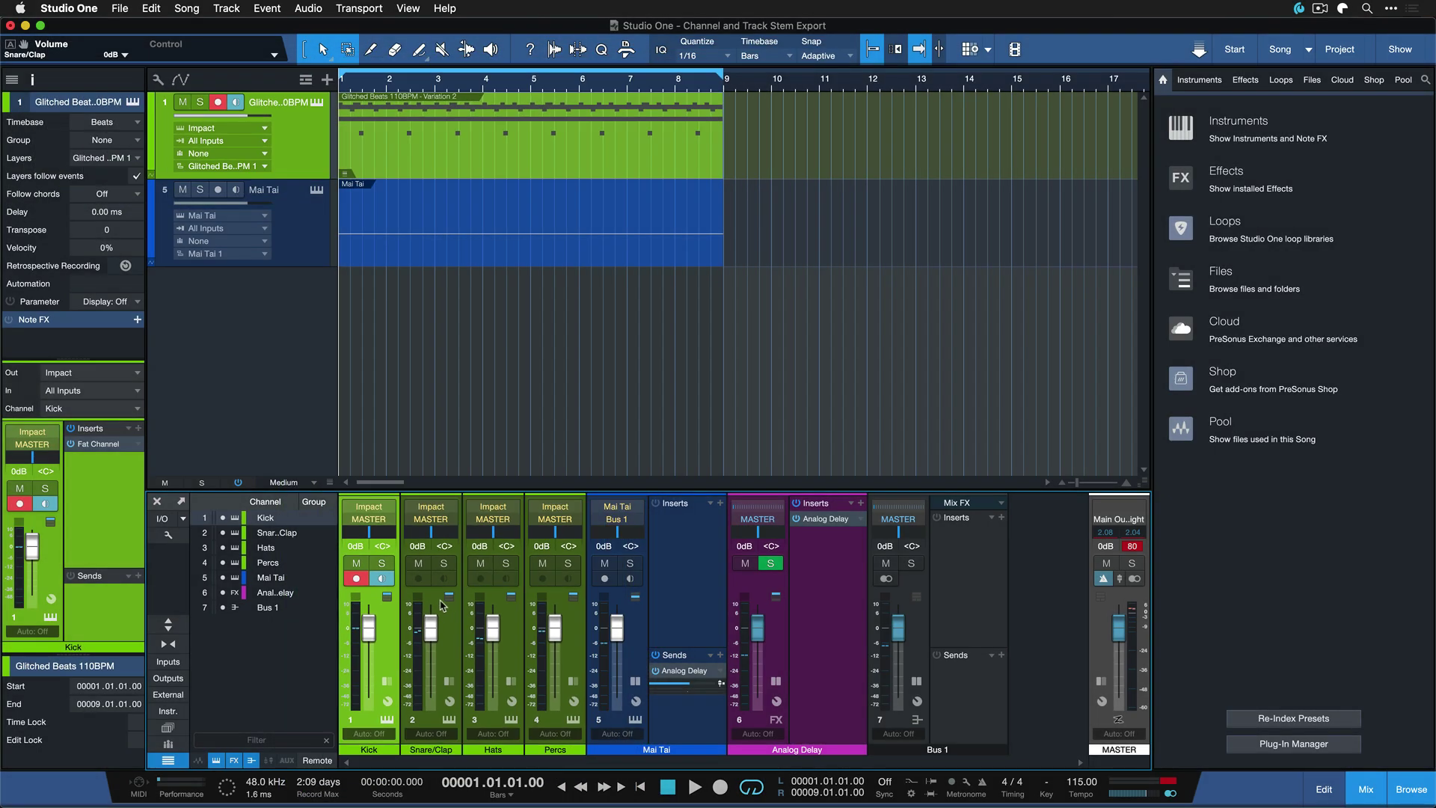
{"action": "left_click", "coordinate": [447, 607]}
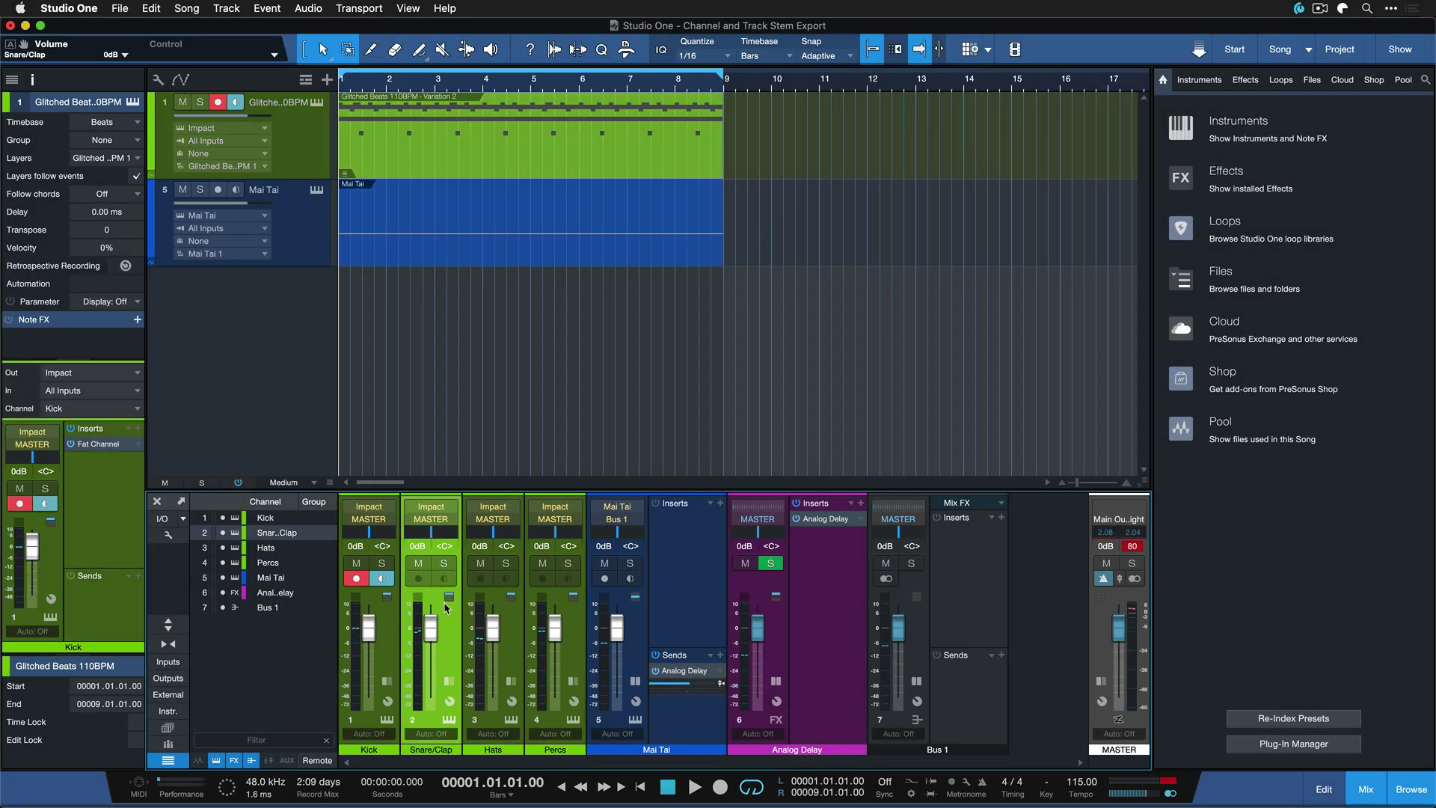
{"action": "left_click", "coordinate": [515, 630]}
{"action": "left_click", "coordinate": [578, 634]}
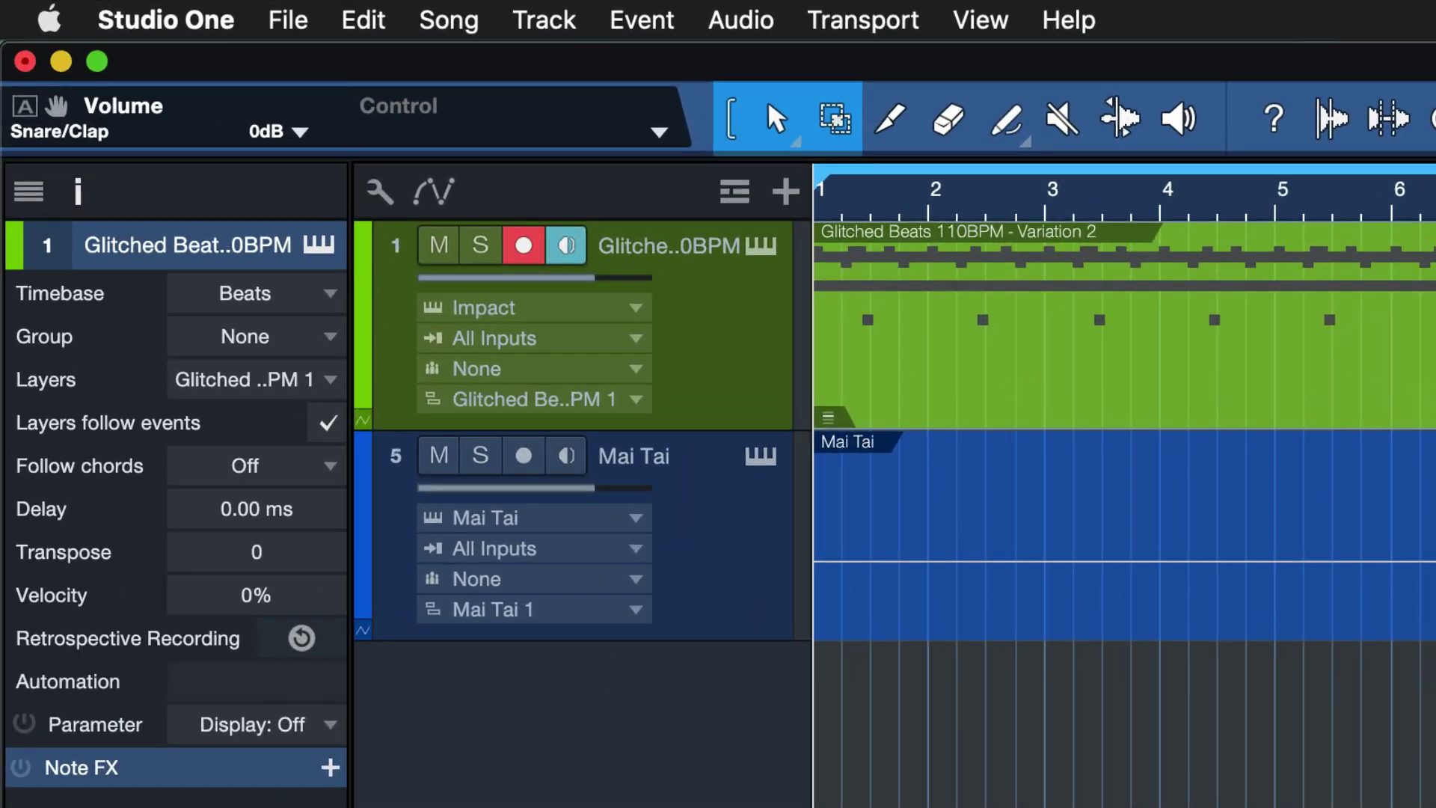
Disarm Glitched Beats, open Song > Export Stems, toggle the channel sources, and list Tracks instead
{"action": "left_click", "coordinate": [355, 578]}
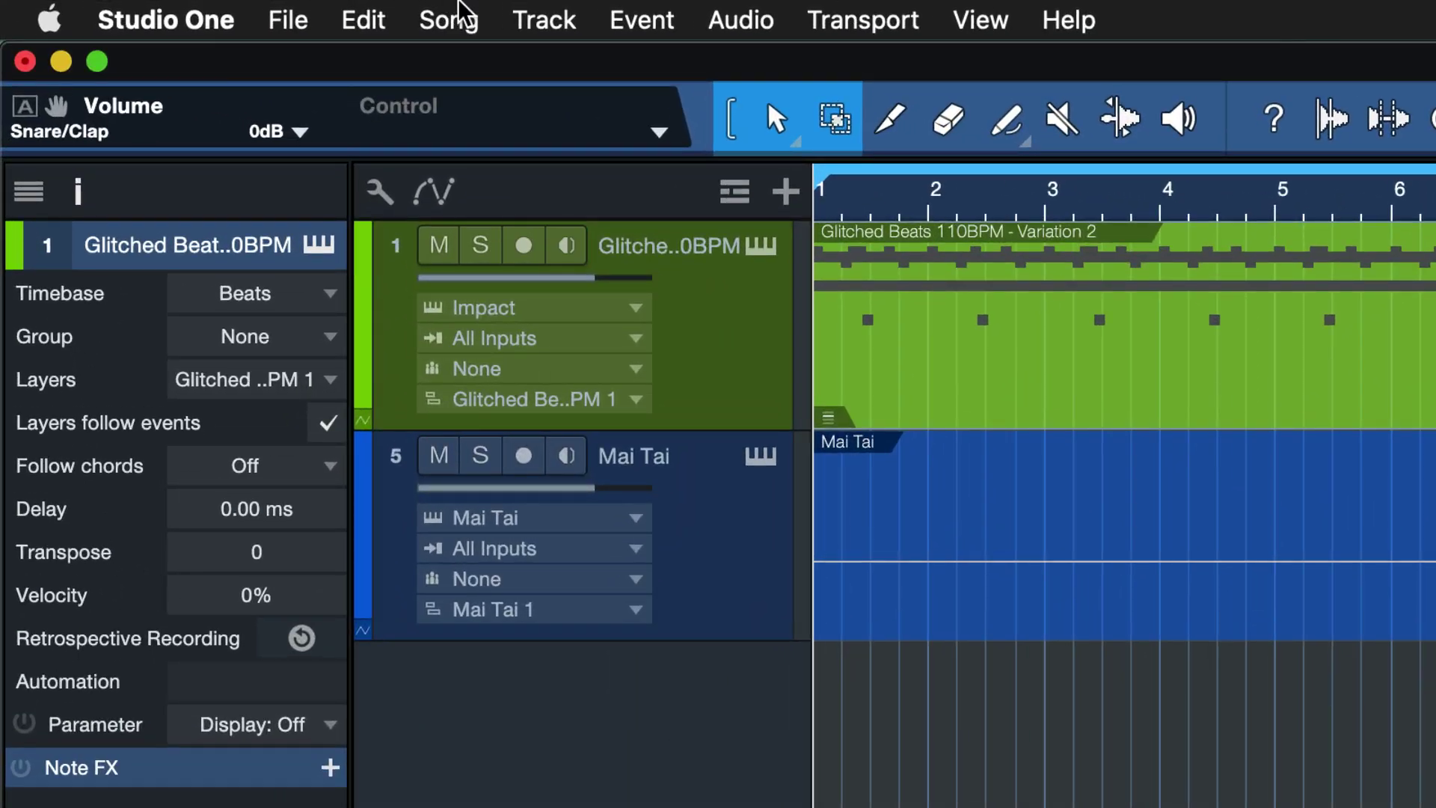
{"action": "left_click", "coordinate": [458, 15]}
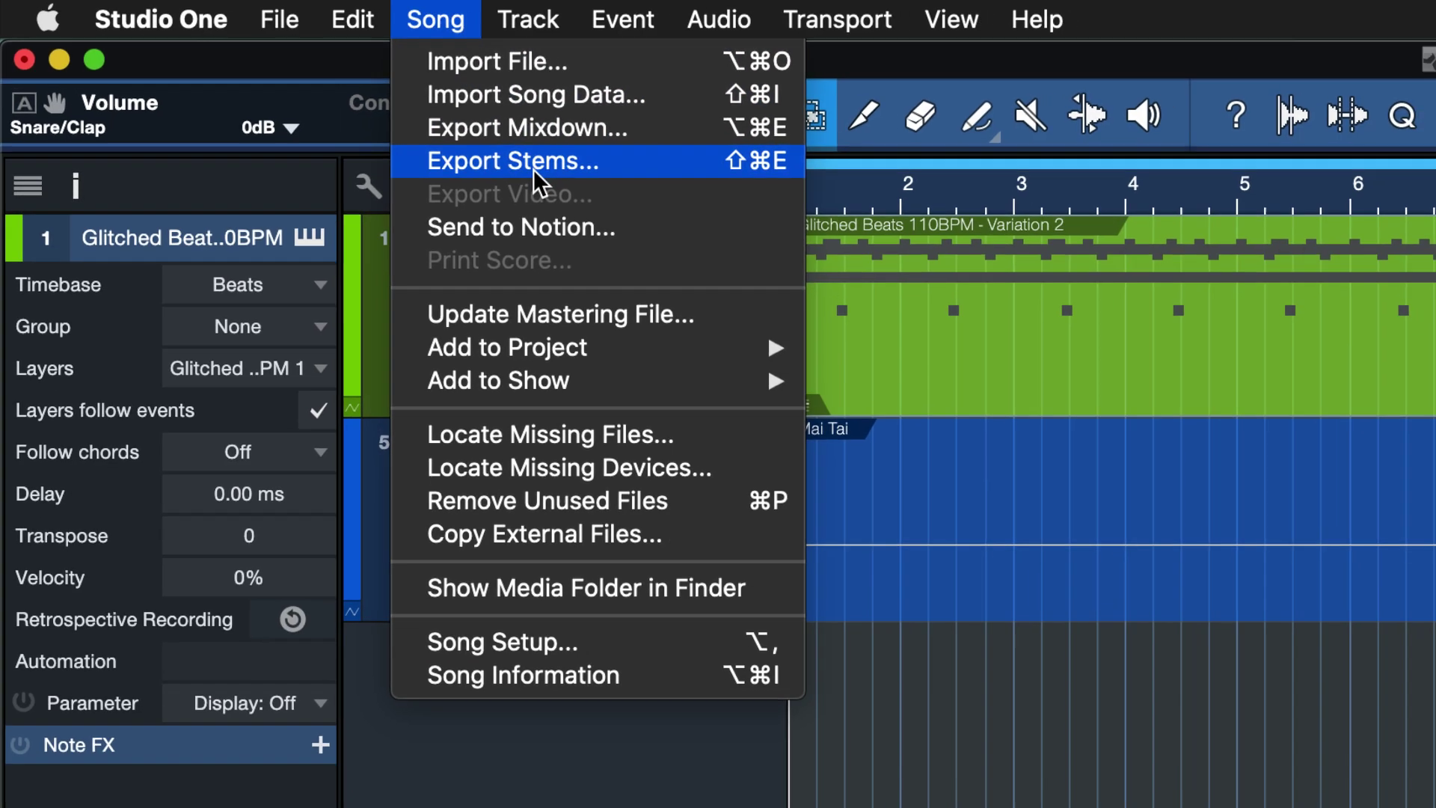
{"action": "left_click", "coordinate": [536, 180]}
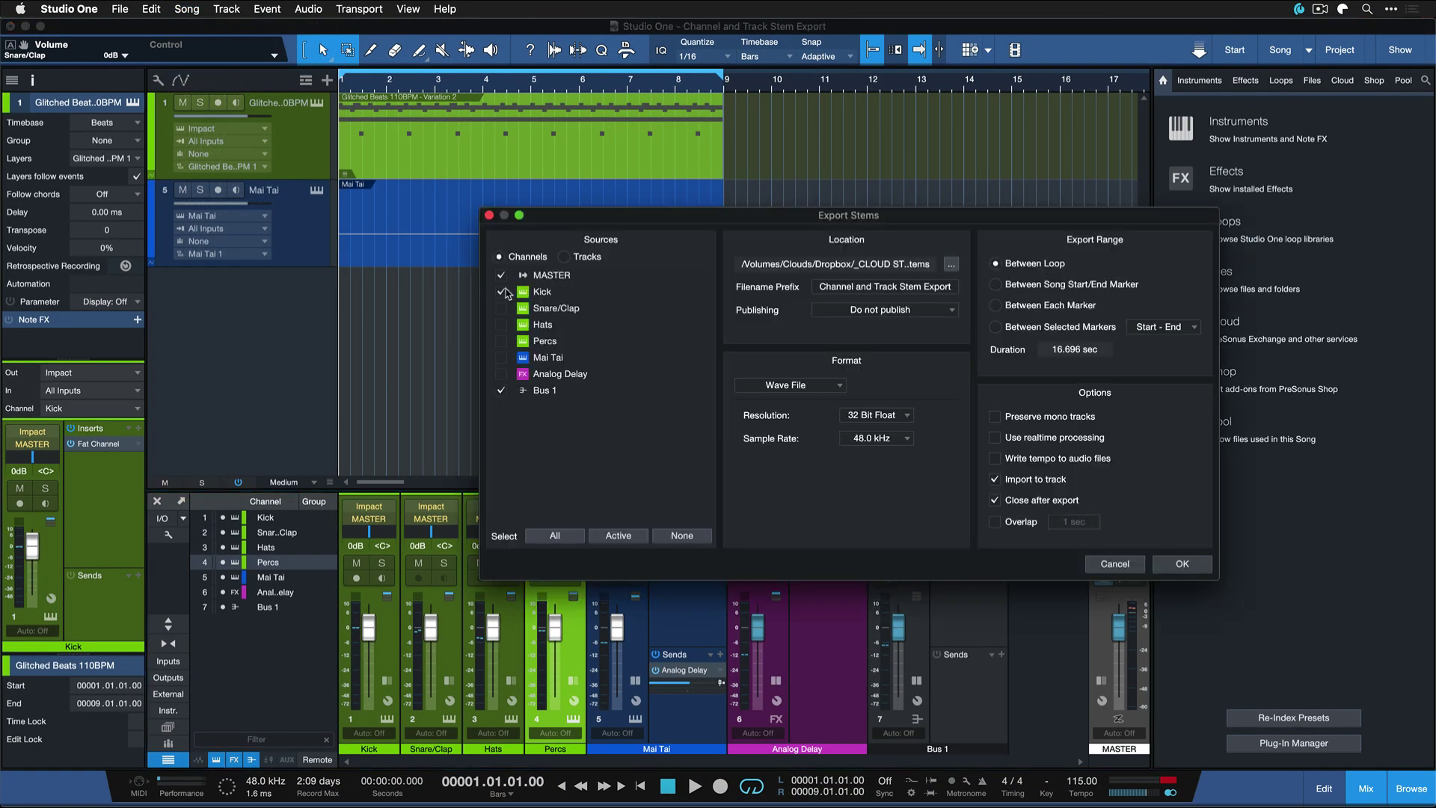
{"action": "left_click_drag", "start_coordinate": [501, 308], "coordinate": [501, 341]}
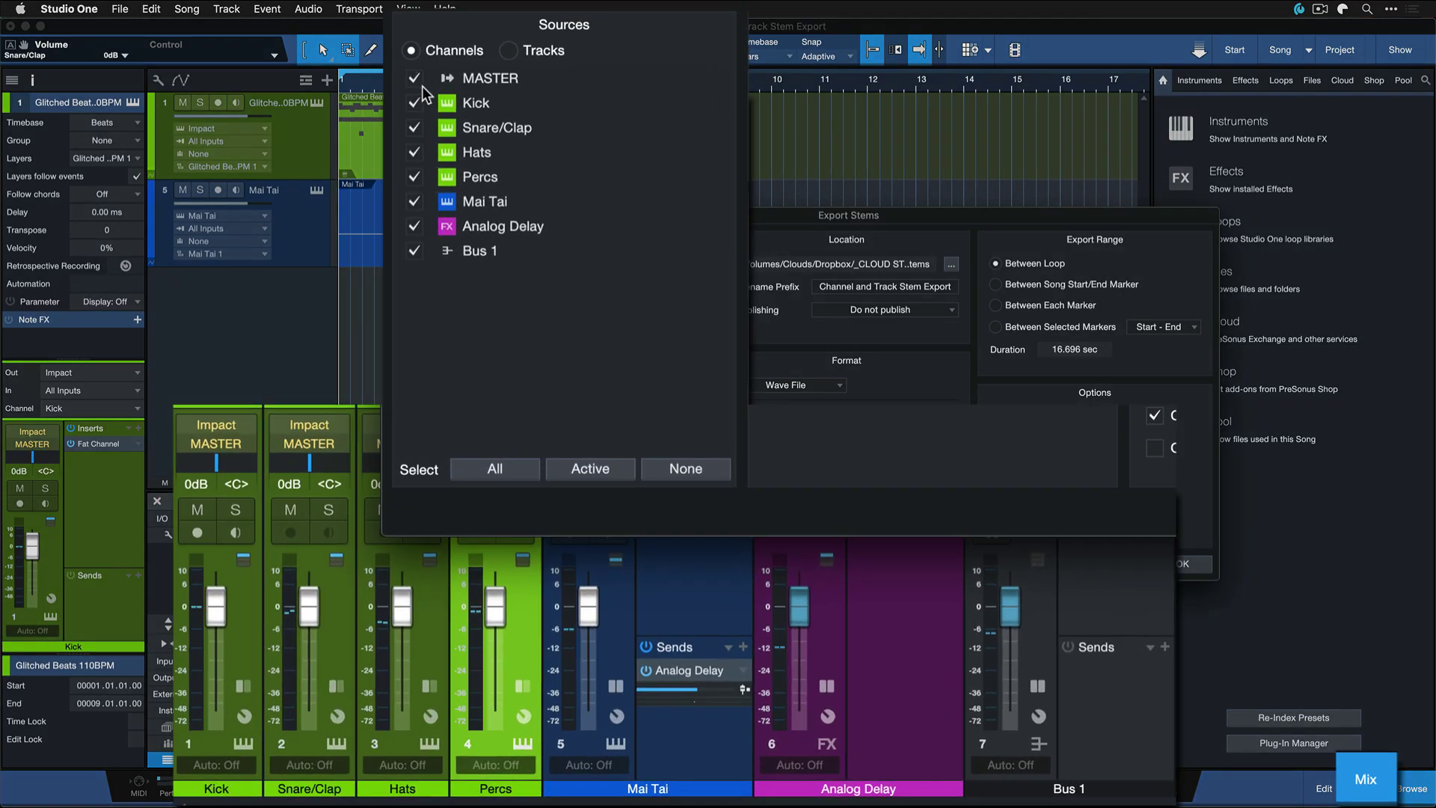
{"action": "left_click_drag", "start_coordinate": [424, 89], "coordinate": [424, 252]}
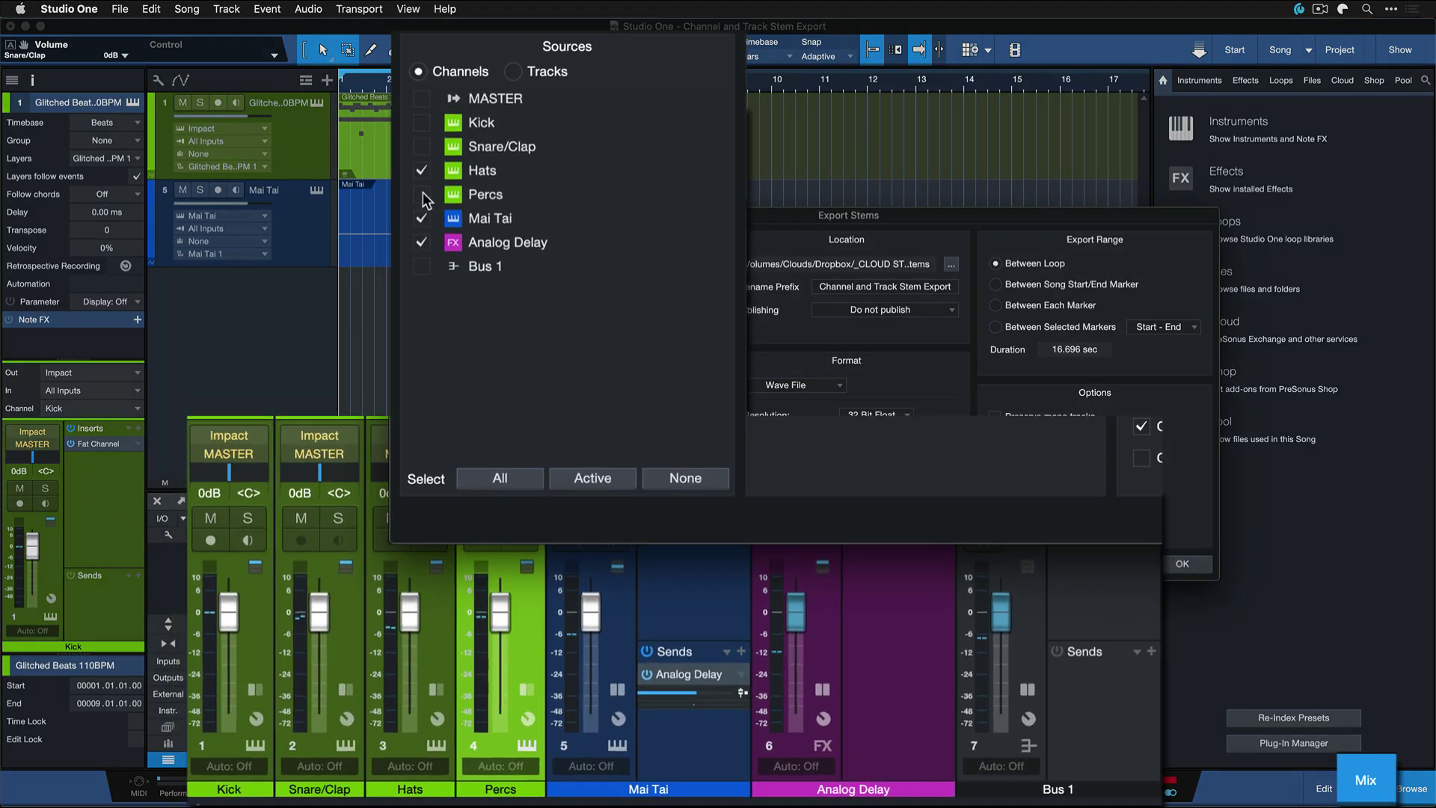
{"action": "left_click_drag", "start_coordinate": [415, 202], "coordinate": [416, 251]}
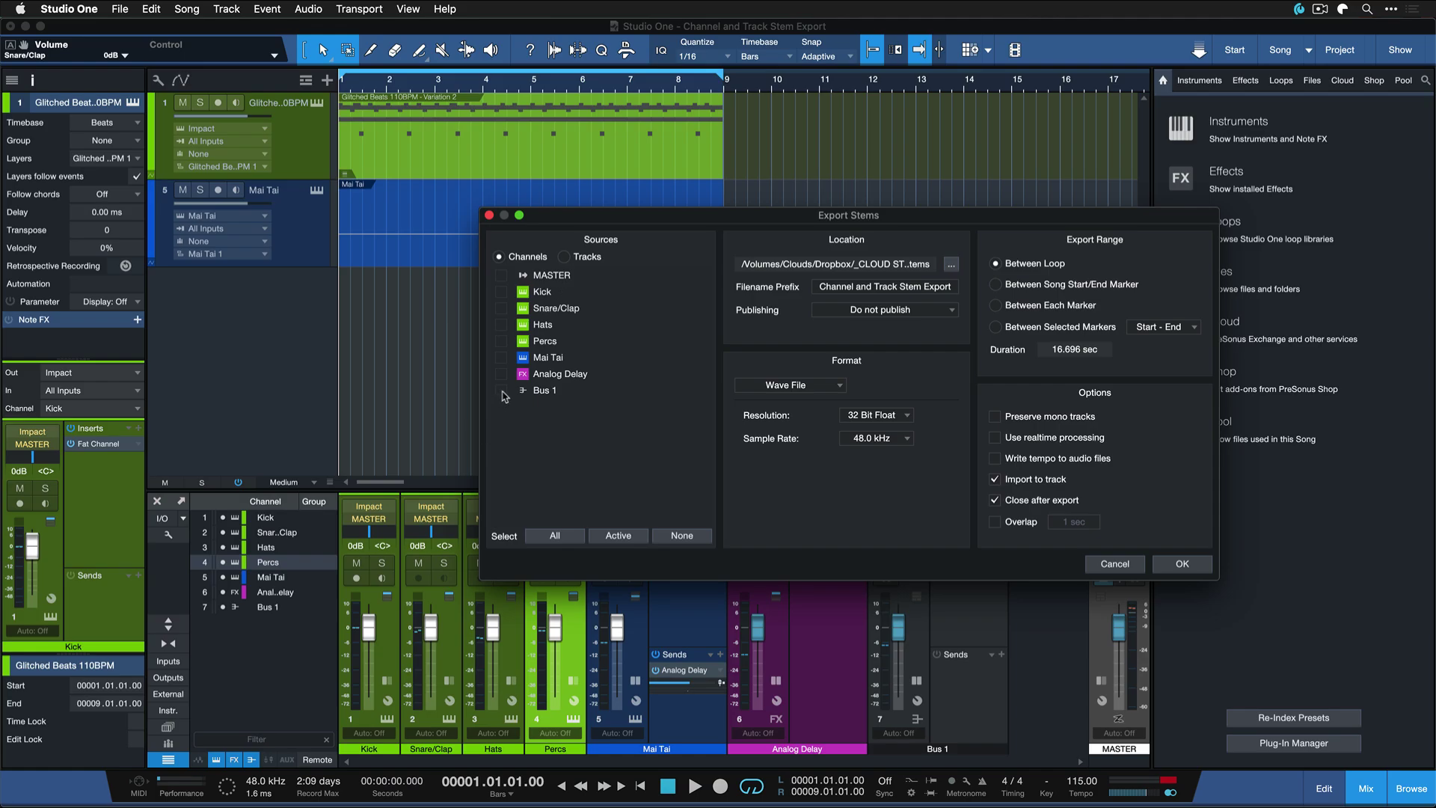
{"action": "left_click", "coordinate": [588, 258]}
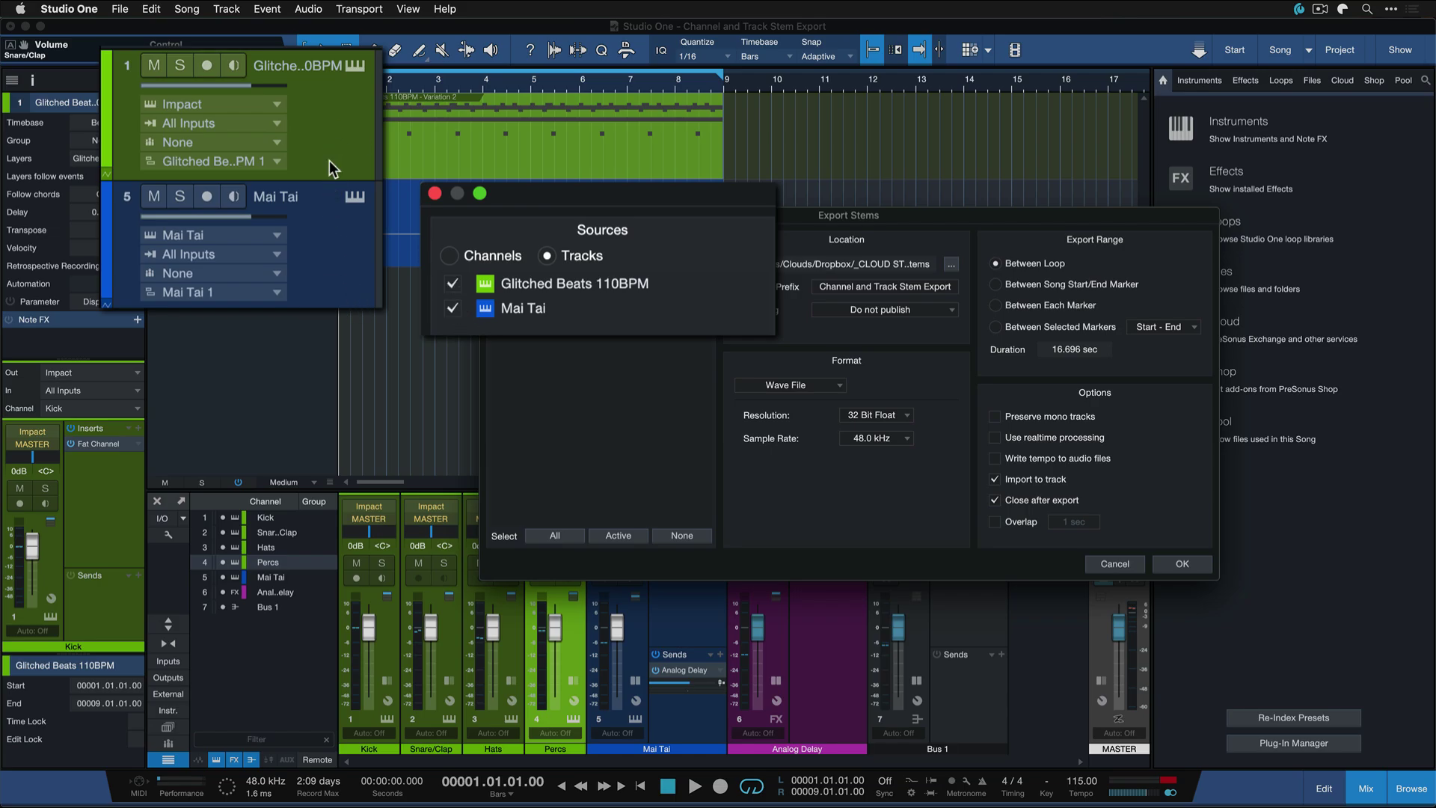
Switch export sources back to Channels, then play the Kick channel soloed and unsolo it
{"action": "left_click", "coordinate": [516, 258]}
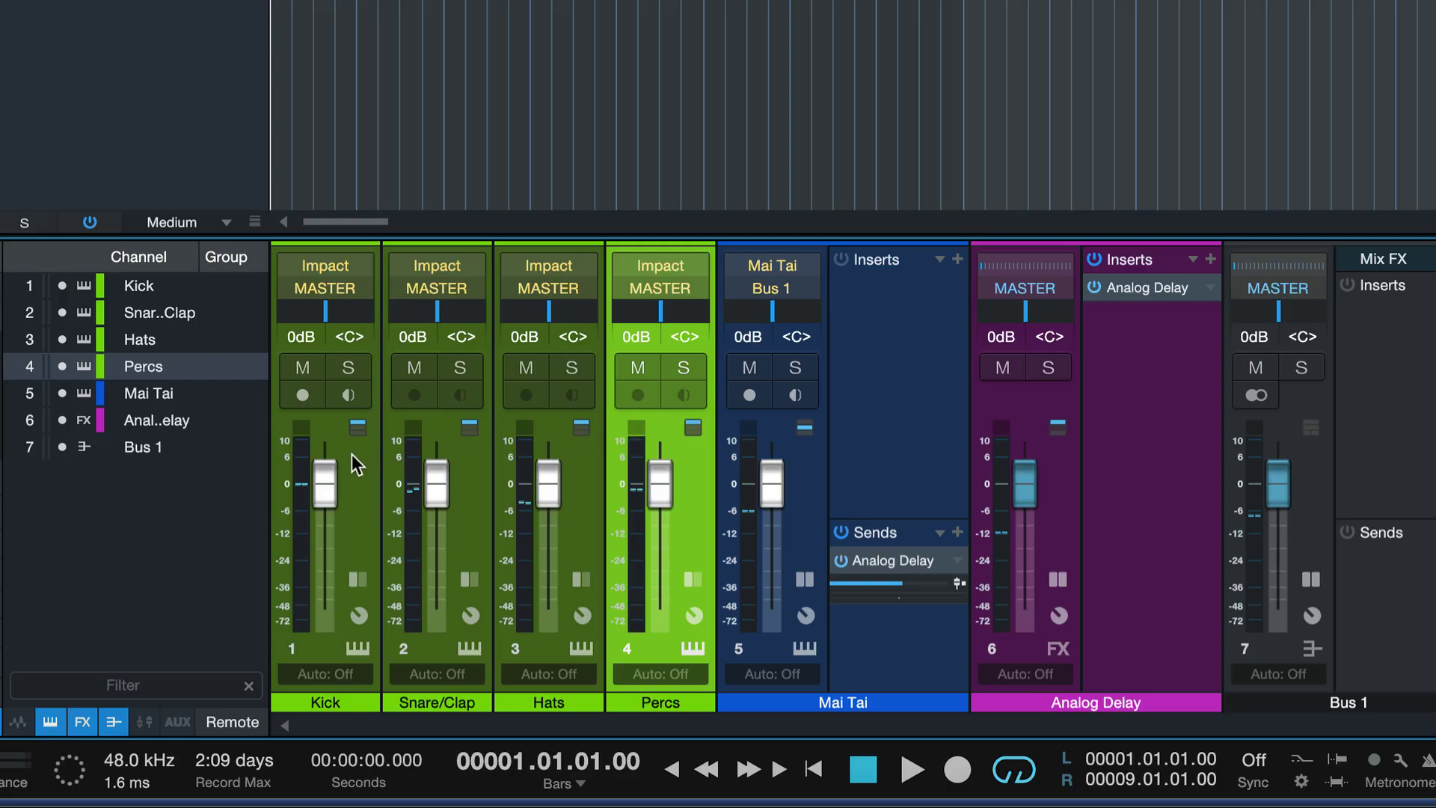
{"action": "left_click", "coordinate": [347, 370]}
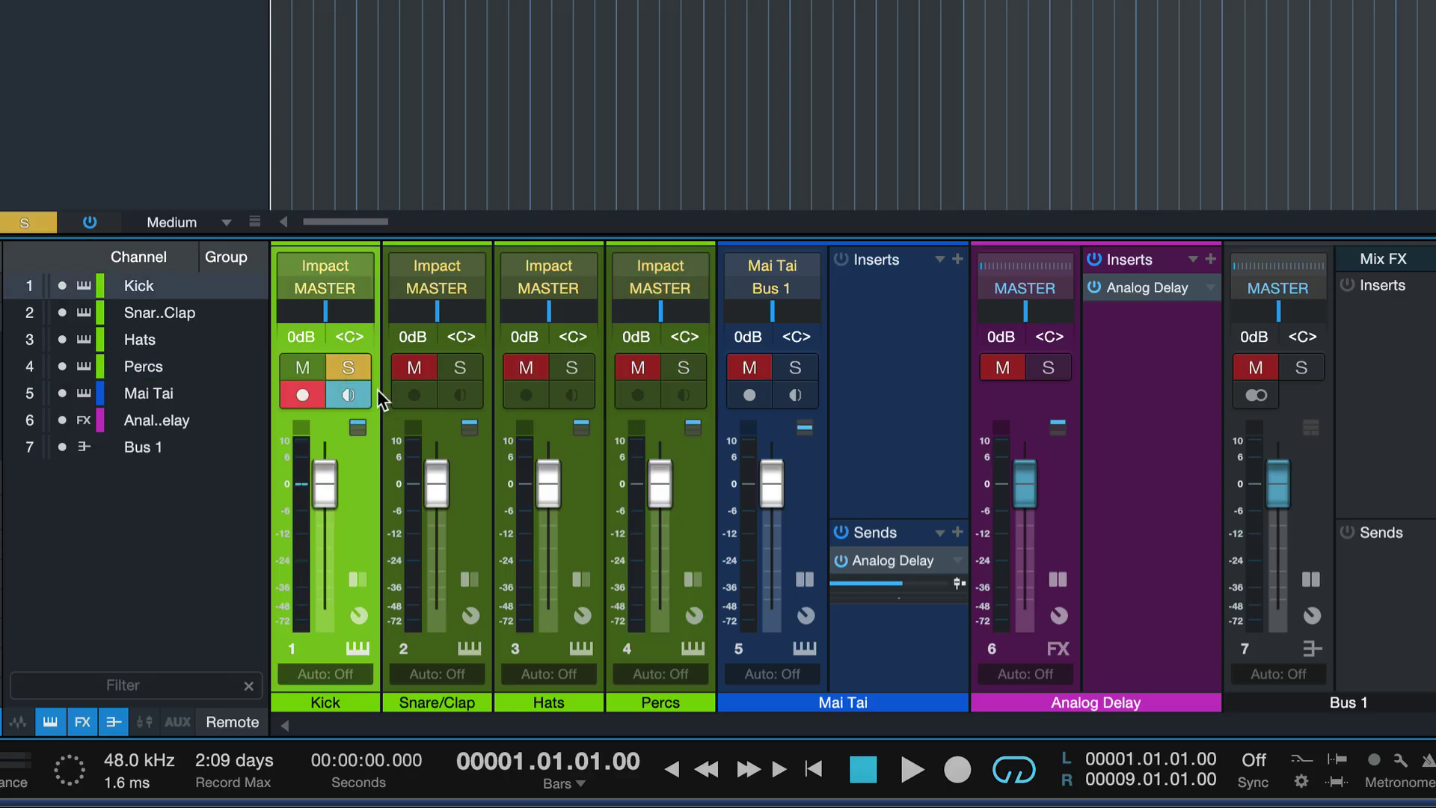
{"action": "left_click", "coordinate": [361, 371]}
{"action": "left_click", "coordinate": [360, 370]}
{"action": "key", "text": "space"}
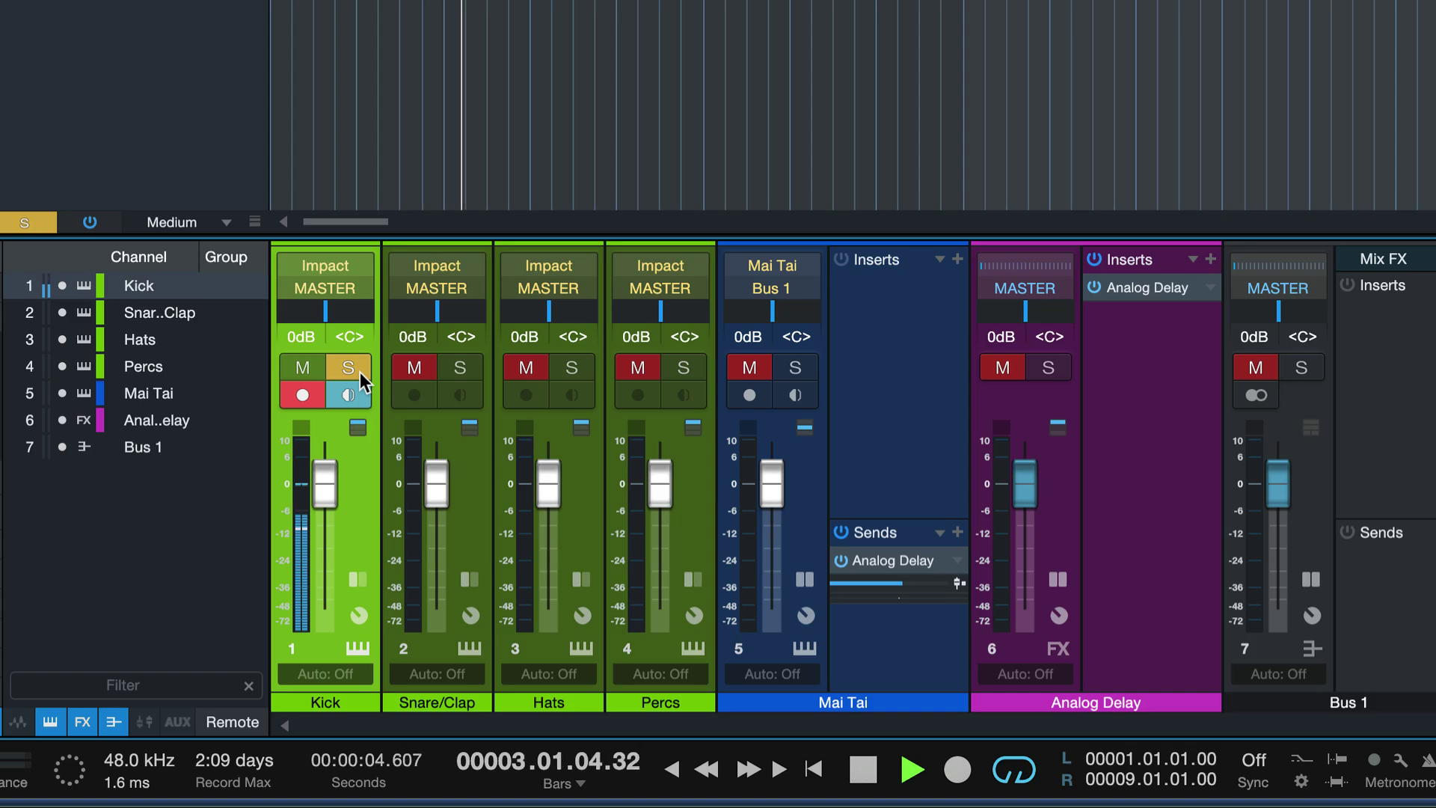
{"action": "key", "text": "space"}
{"action": "left_click", "coordinate": [360, 371]}
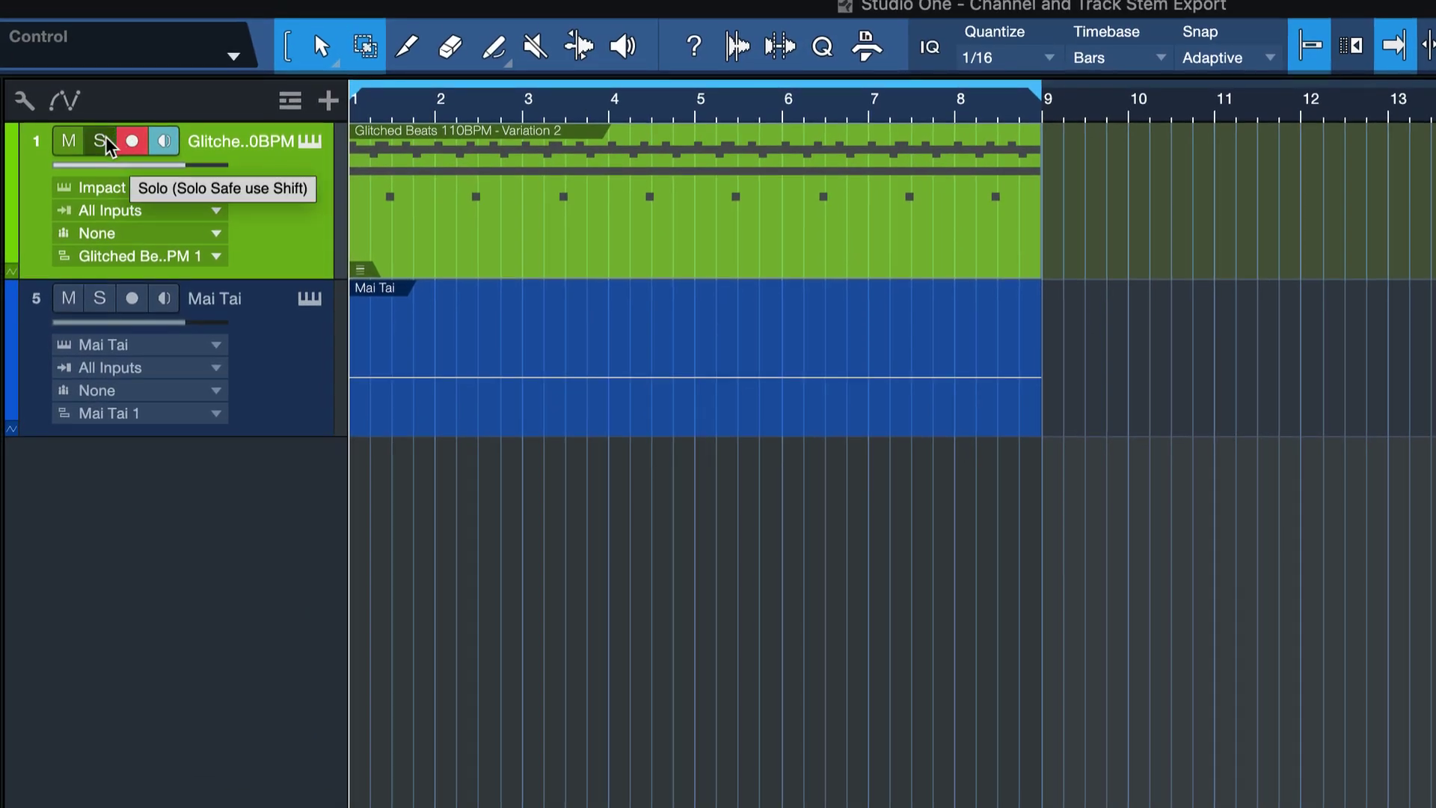
Solo the Glitched Beats track and play it briefly
{"action": "left_click", "coordinate": [102, 142]}
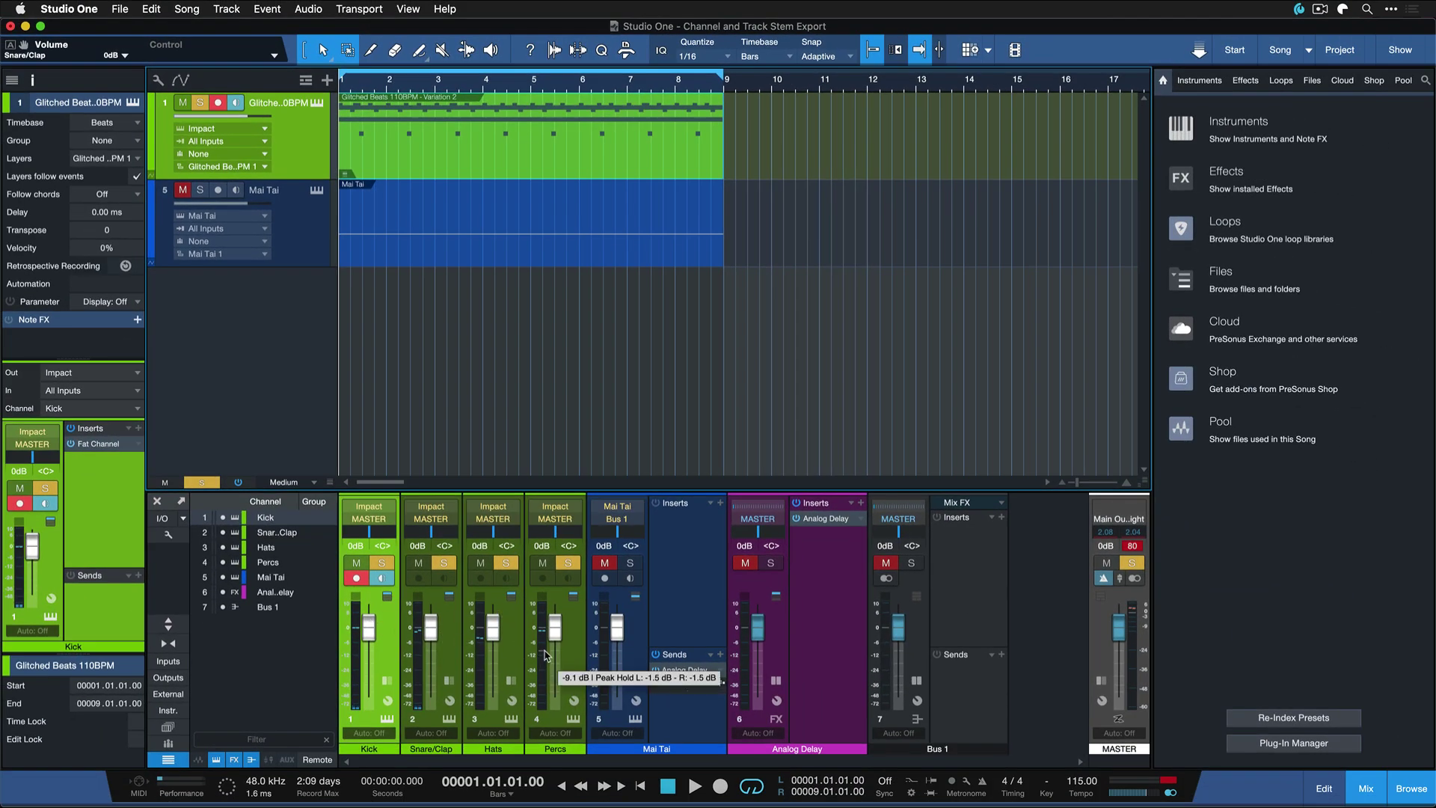
{"action": "key", "text": "space"}
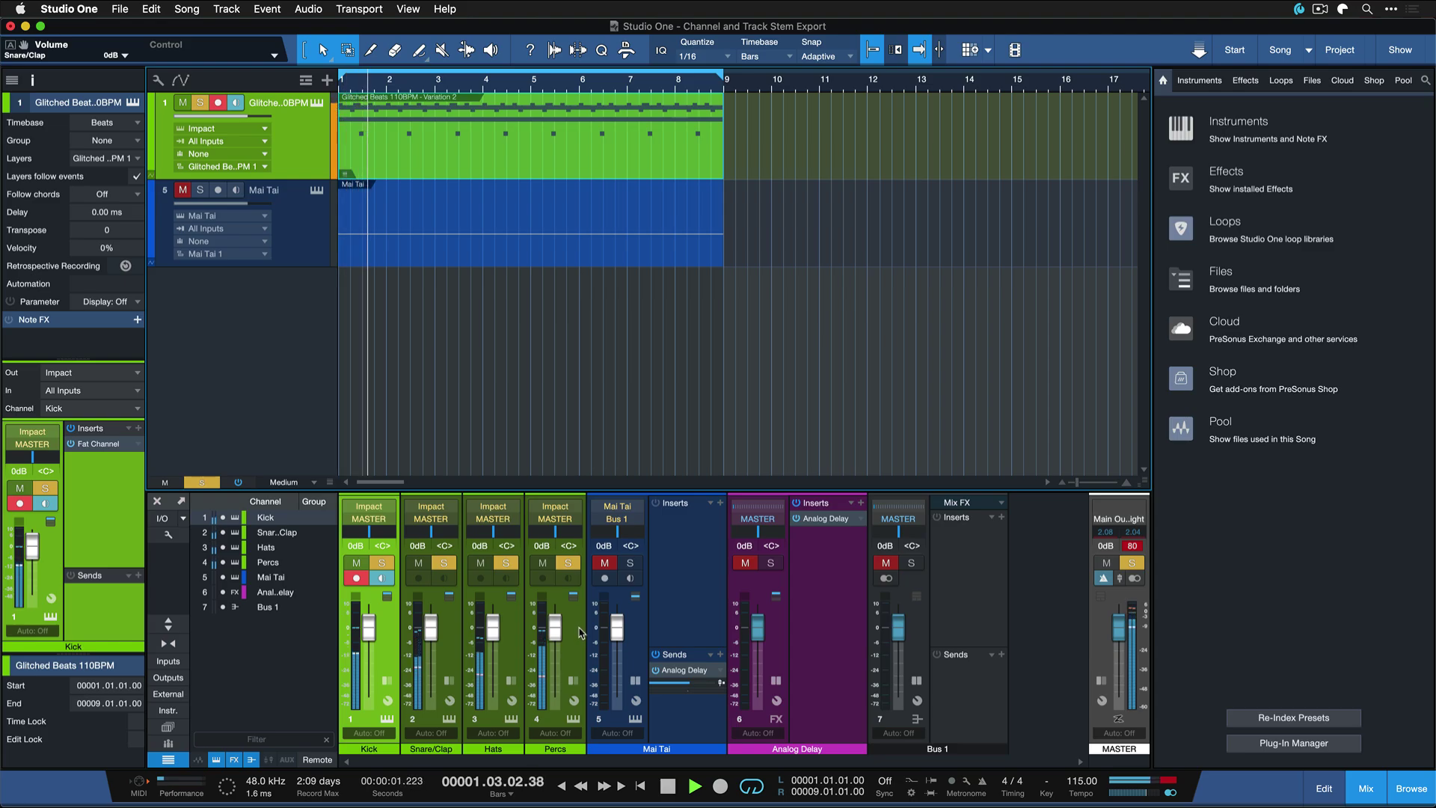
{"action": "key", "text": "space"}
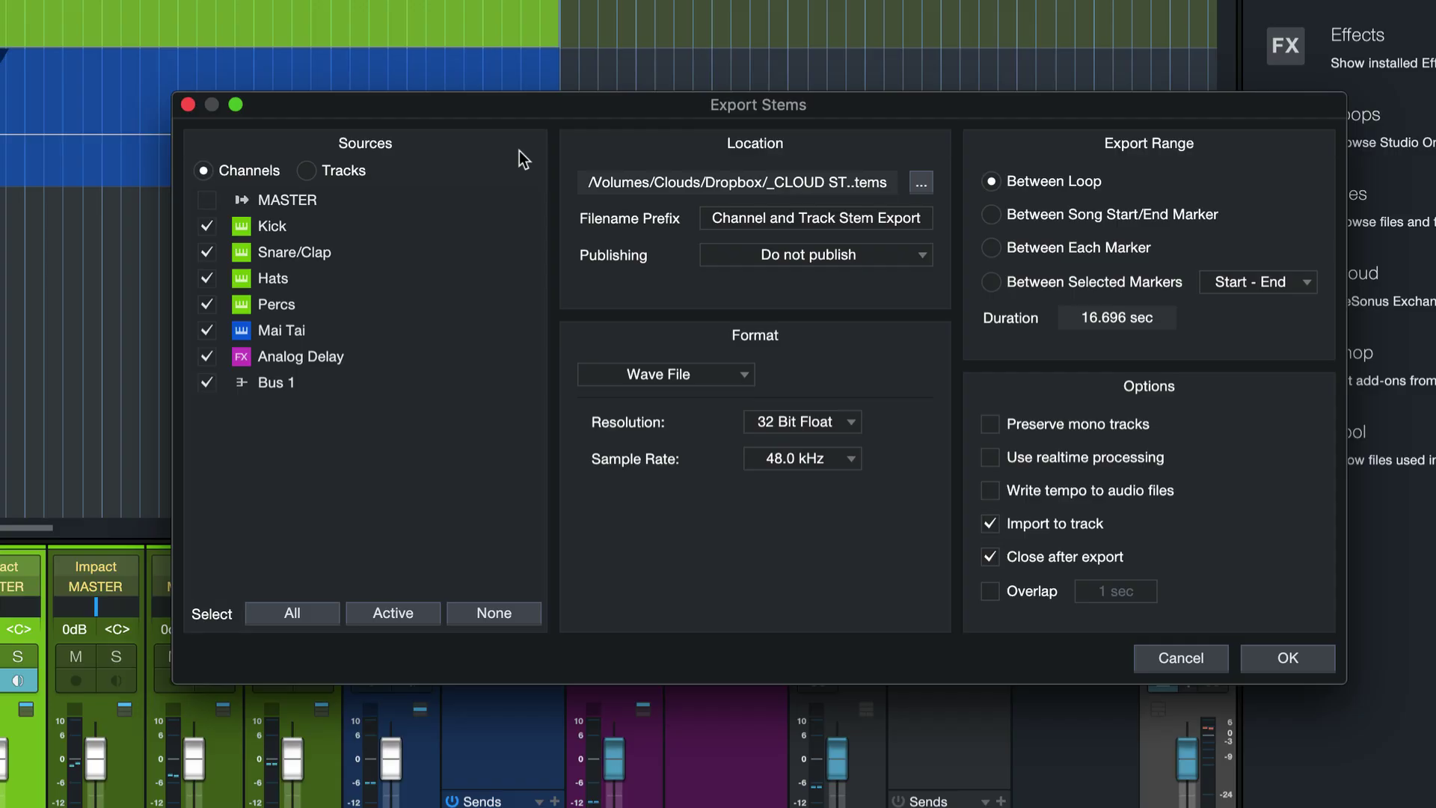
Export only the Glitched Beats track as a stem, importing it back as a track
{"action": "left_click", "coordinate": [337, 175]}
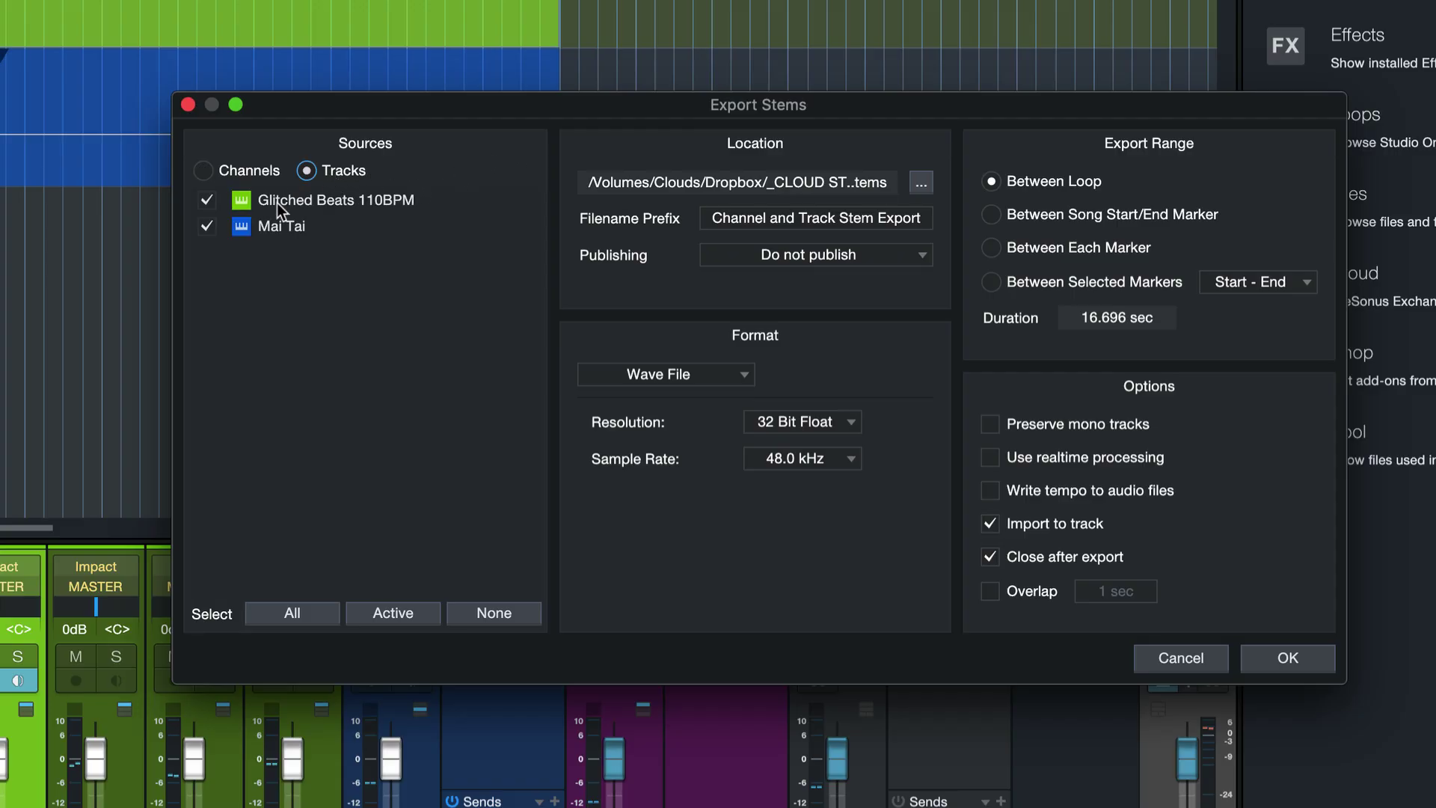
{"action": "left_click", "coordinate": [207, 228]}
{"action": "left_click", "coordinate": [1081, 523]}
{"action": "left_click", "coordinate": [1082, 524]}
{"action": "left_click", "coordinate": [1306, 660]}
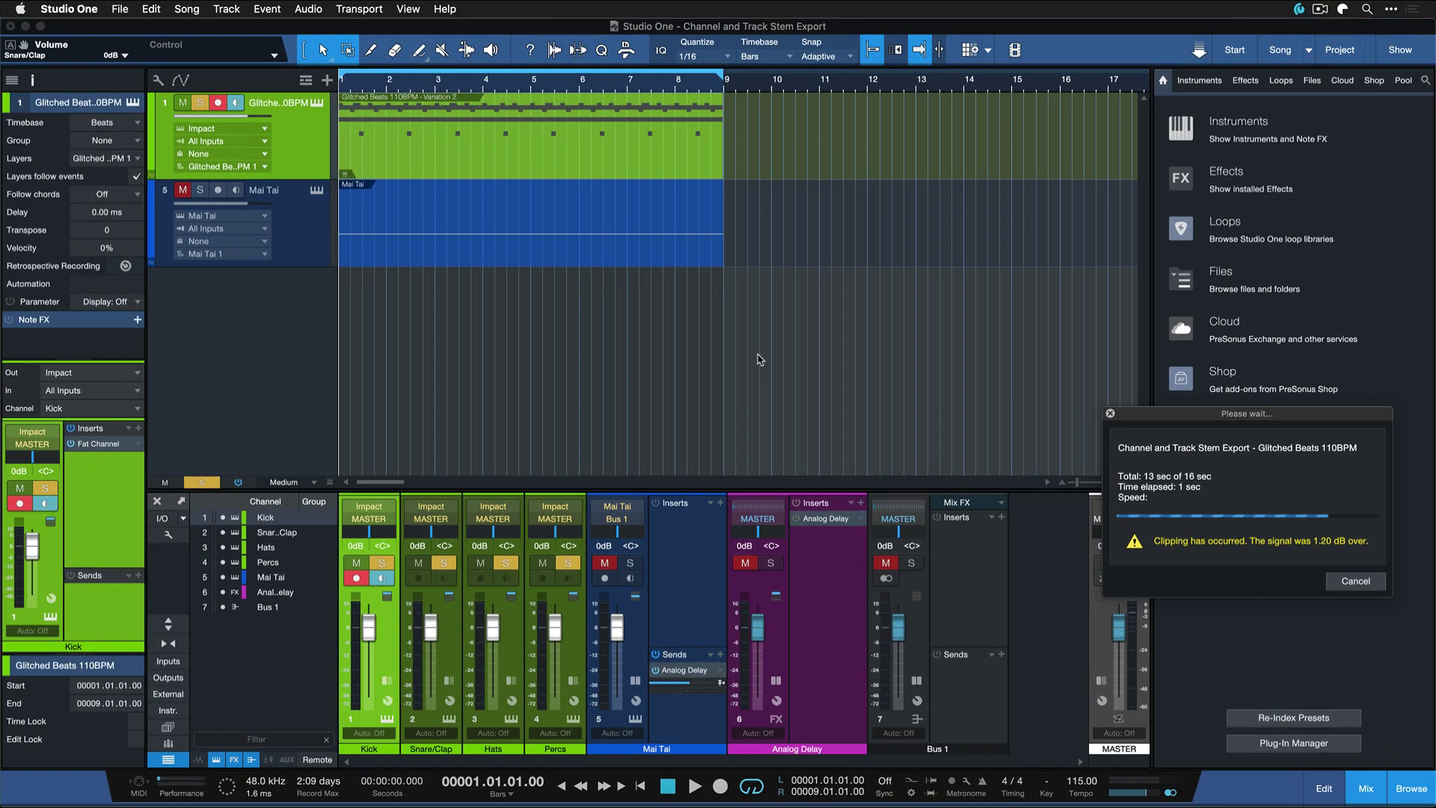
{"action": "left_click", "coordinate": [849, 388]}
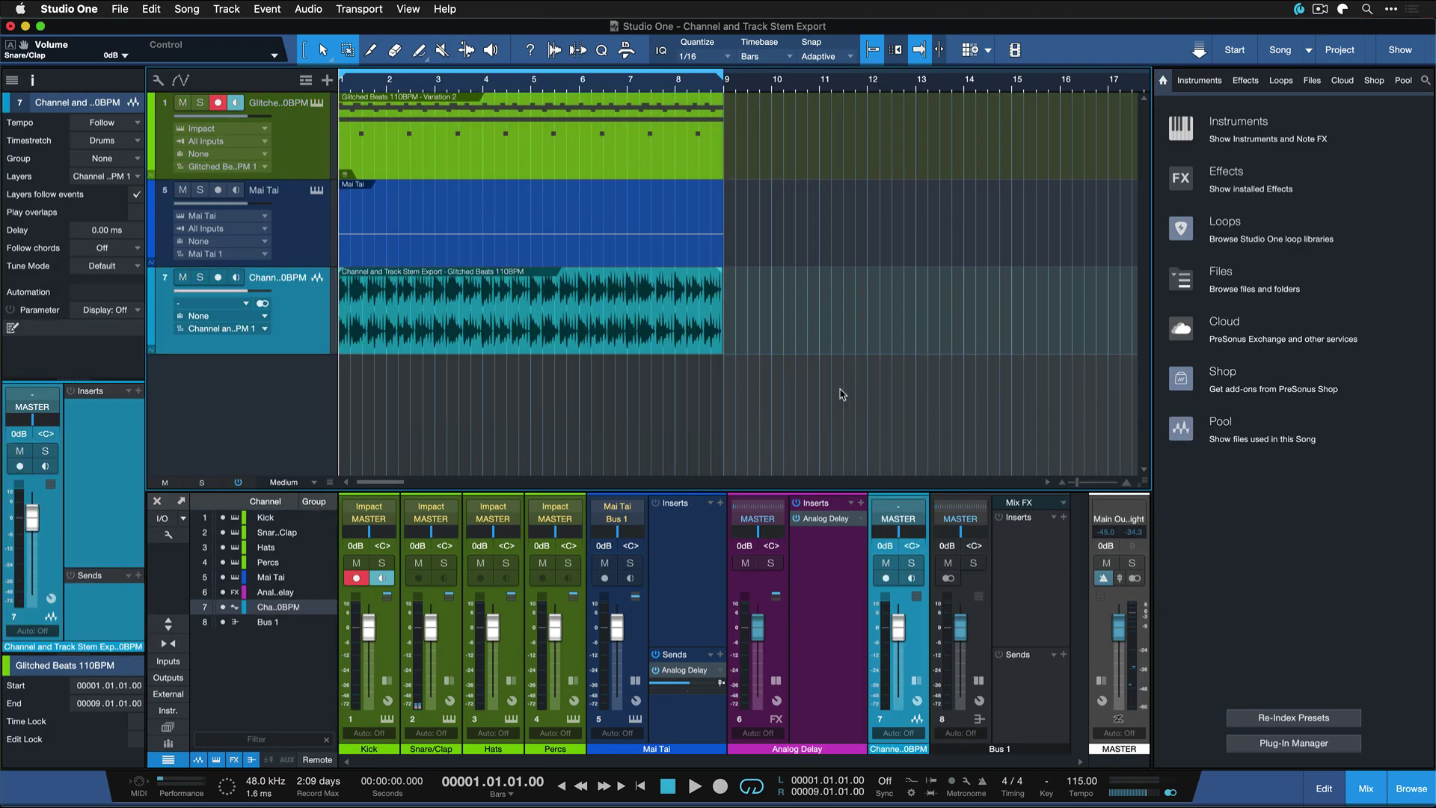
Compare the soloed imported stem with the original Glitched Beats track, then remove the stem track
{"action": "left_click", "coordinate": [344, 331]}
{"action": "key", "text": "s"}
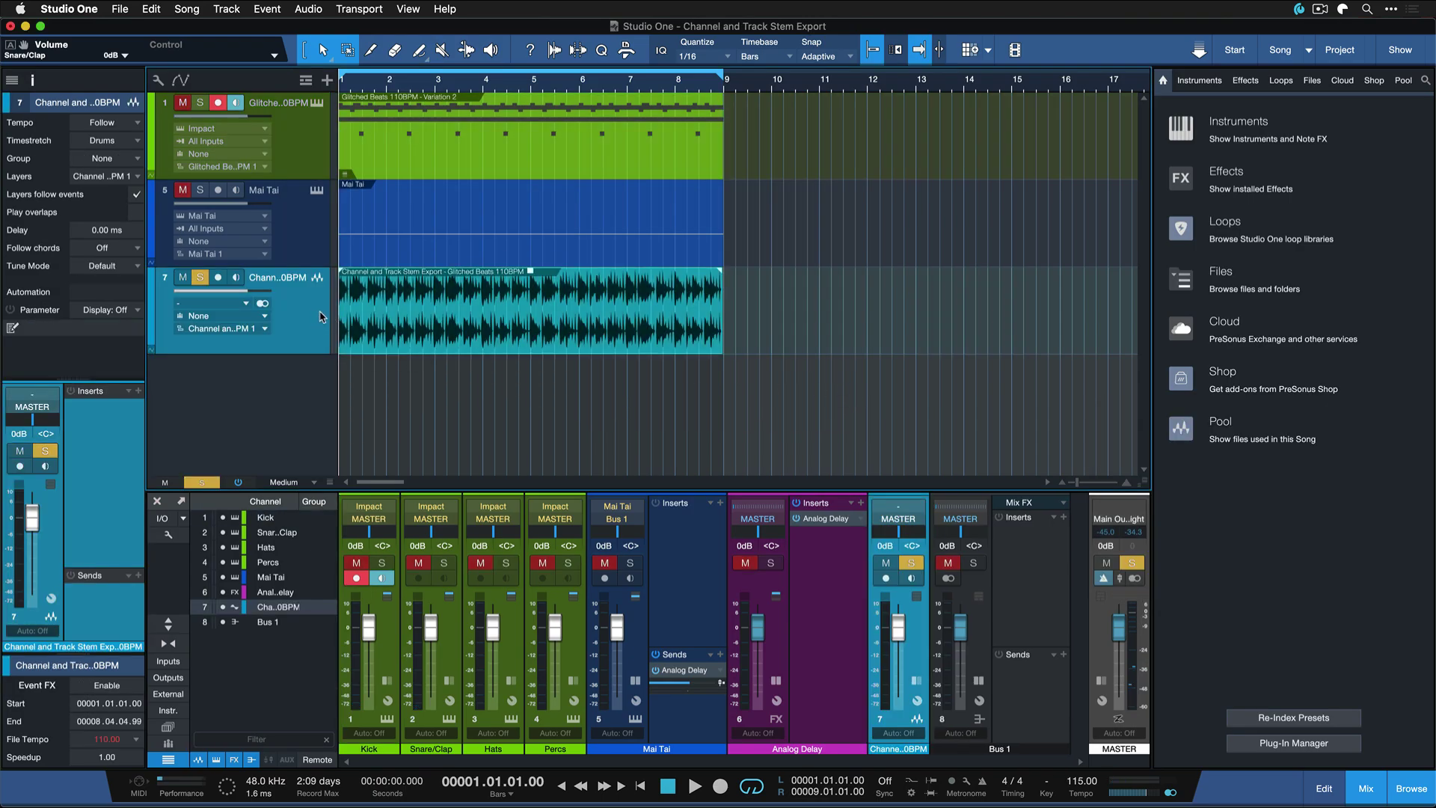
{"action": "key", "text": "space"}
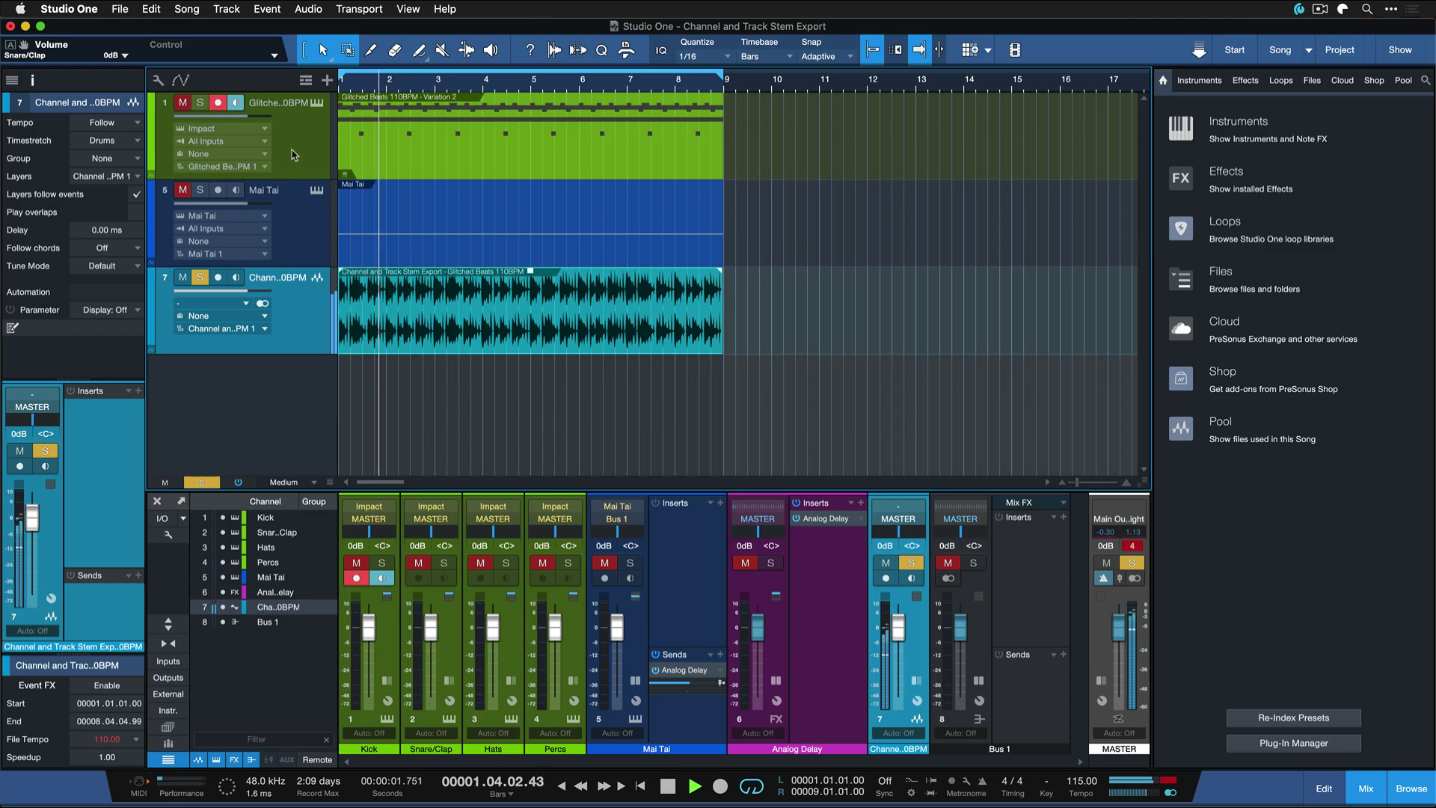
{"action": "key", "text": "space"}
{"action": "key", "text": "s"}
{"action": "left_click", "coordinate": [329, 139]}
{"action": "key", "text": "s"}
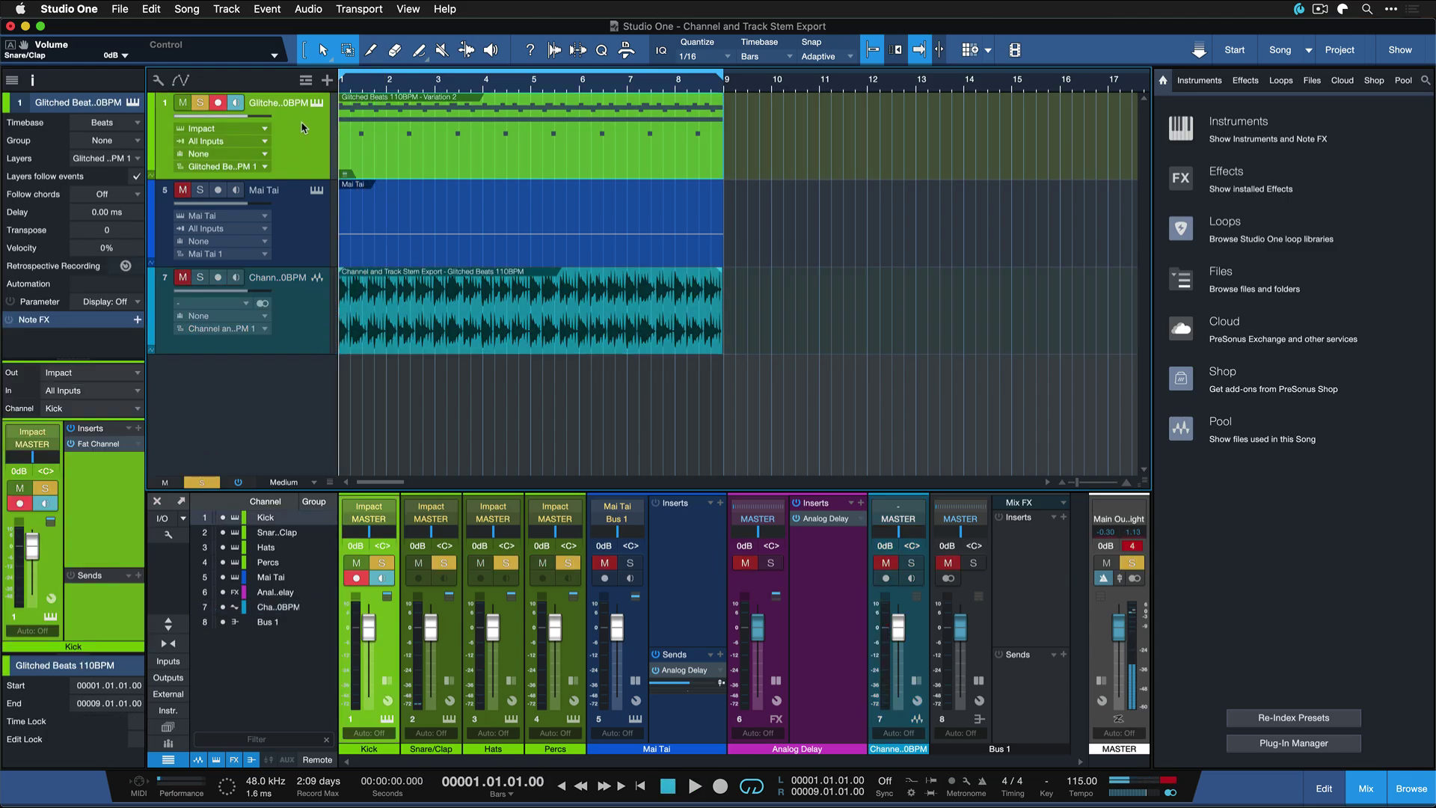
{"action": "key", "text": "space"}
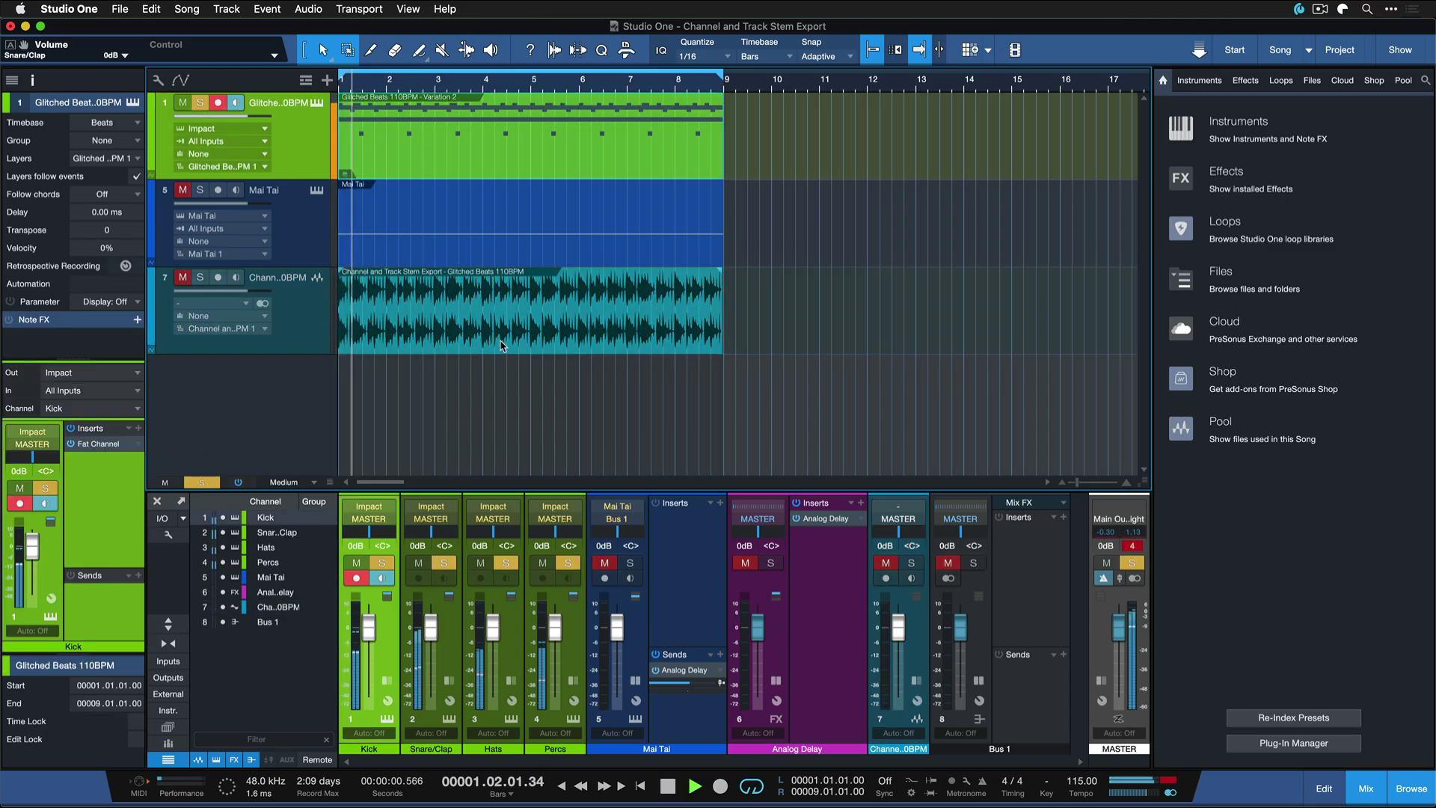
{"action": "key", "text": "space"}
{"action": "key", "text": "s"}
{"action": "right_click", "coordinate": [324, 320]}
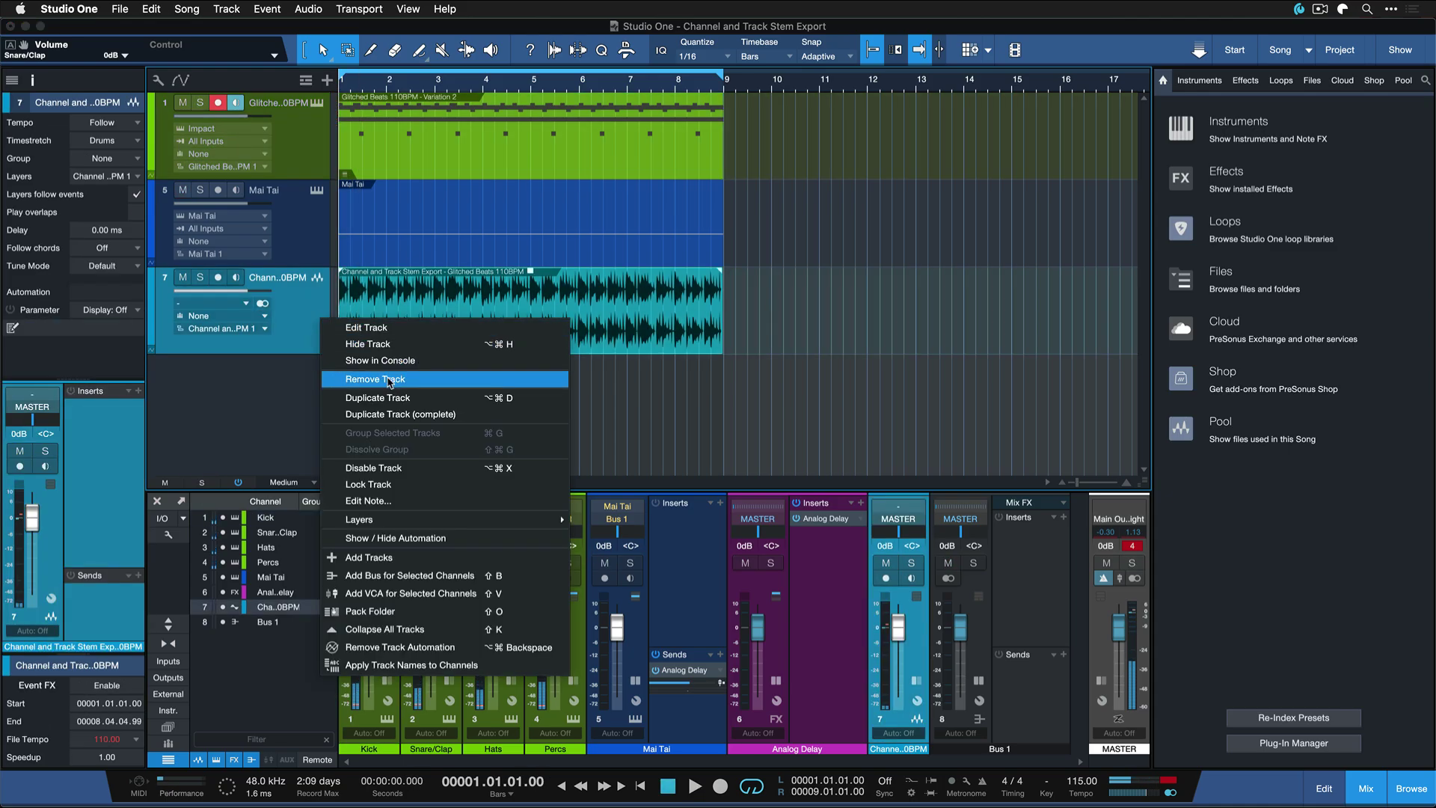
{"action": "left_click", "coordinate": [378, 379]}
Export the Kick and Hats channel stems with Import to track enabled
{"action": "left_click", "coordinate": [180, 8]}
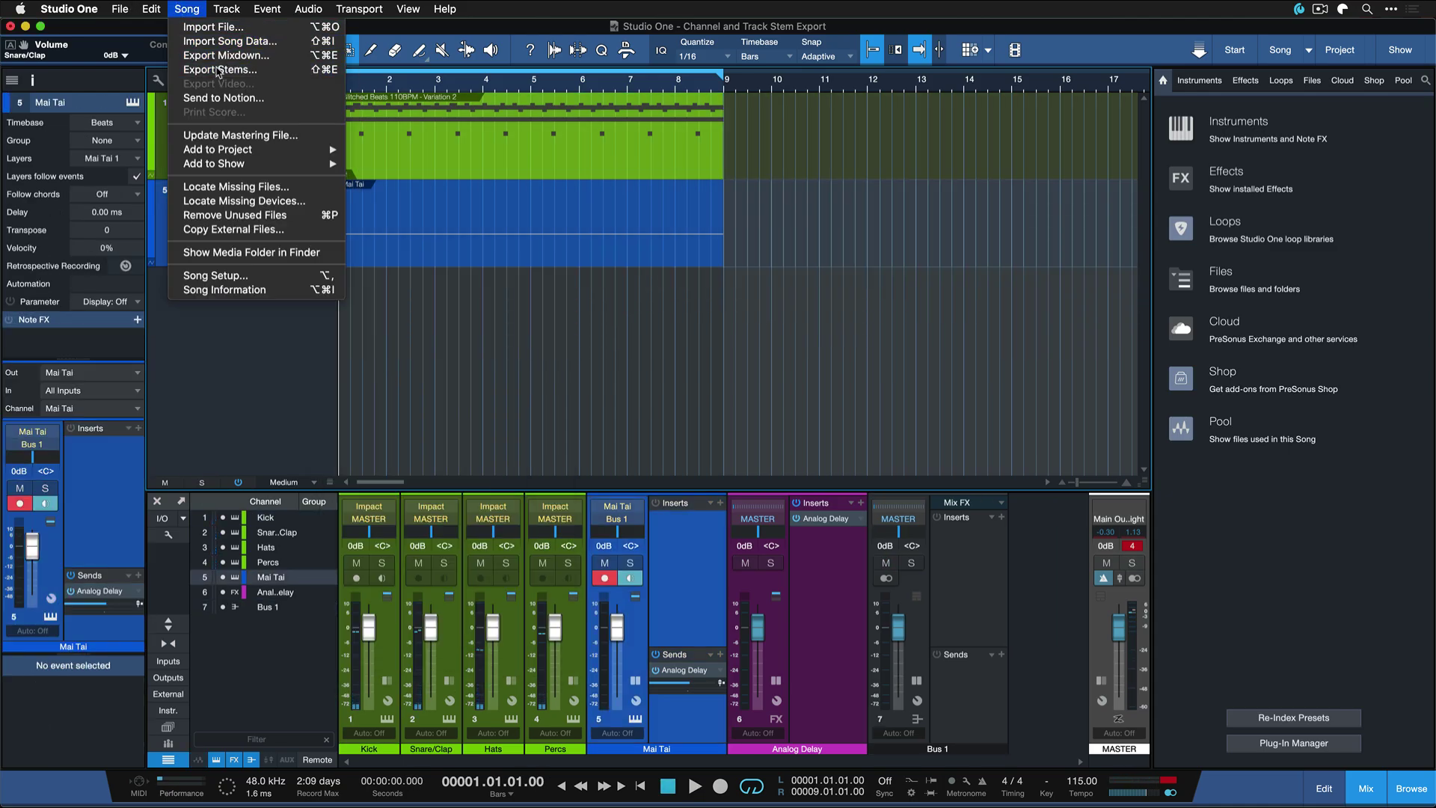
{"action": "left_click", "coordinate": [240, 72]}
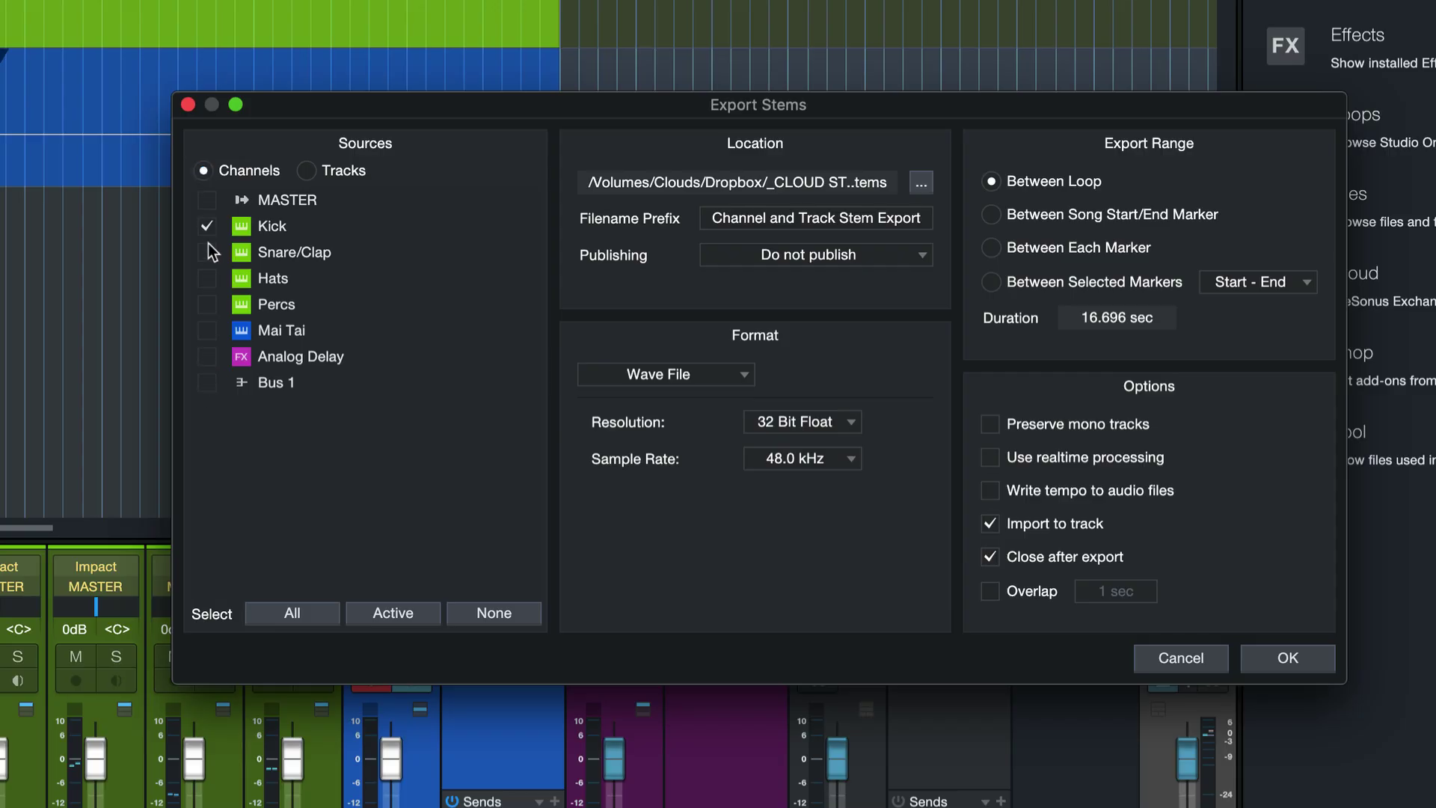
{"action": "left_click", "coordinate": [1288, 658]}
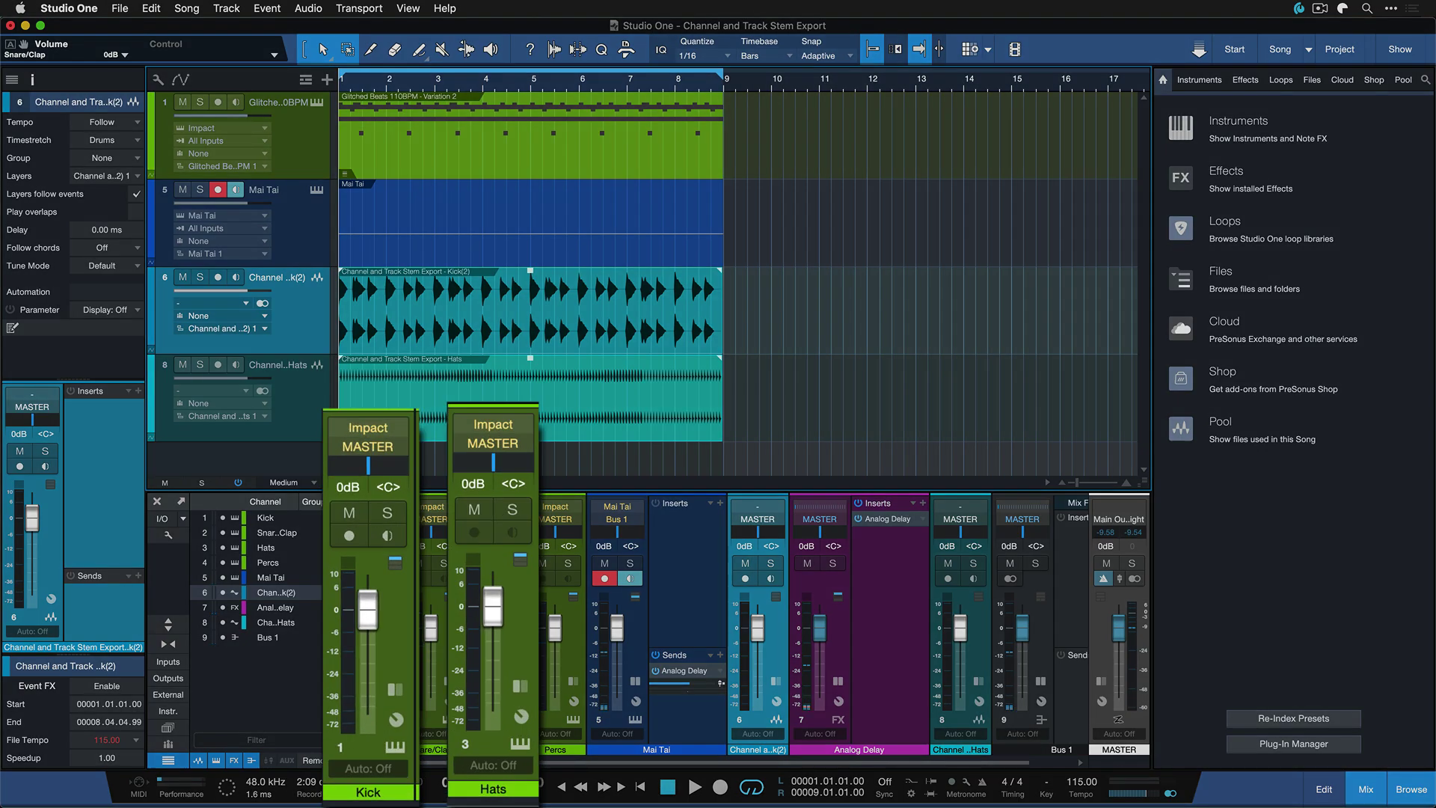
Select the Kick(2) and Hats stem tracks, solo them together, and play them
{"action": "left_click", "coordinate": [393, 620]}
{"action": "left_click", "coordinate": [488, 636]}
{"action": "left_click", "coordinate": [313, 344]}
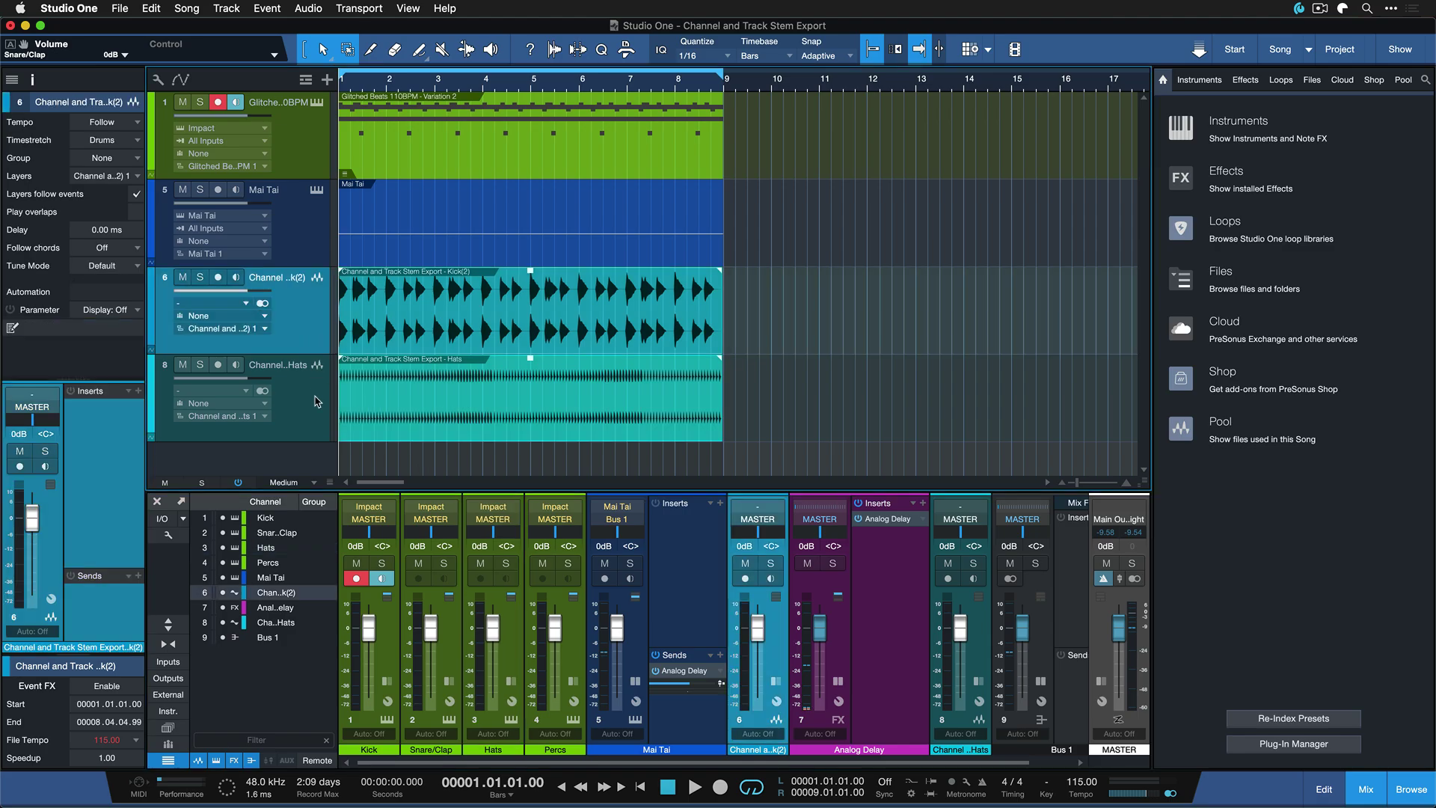
{"action": "left_click", "coordinate": [318, 404], "text": "shift"}
{"action": "key", "text": "s"}
{"action": "key", "text": "space"}
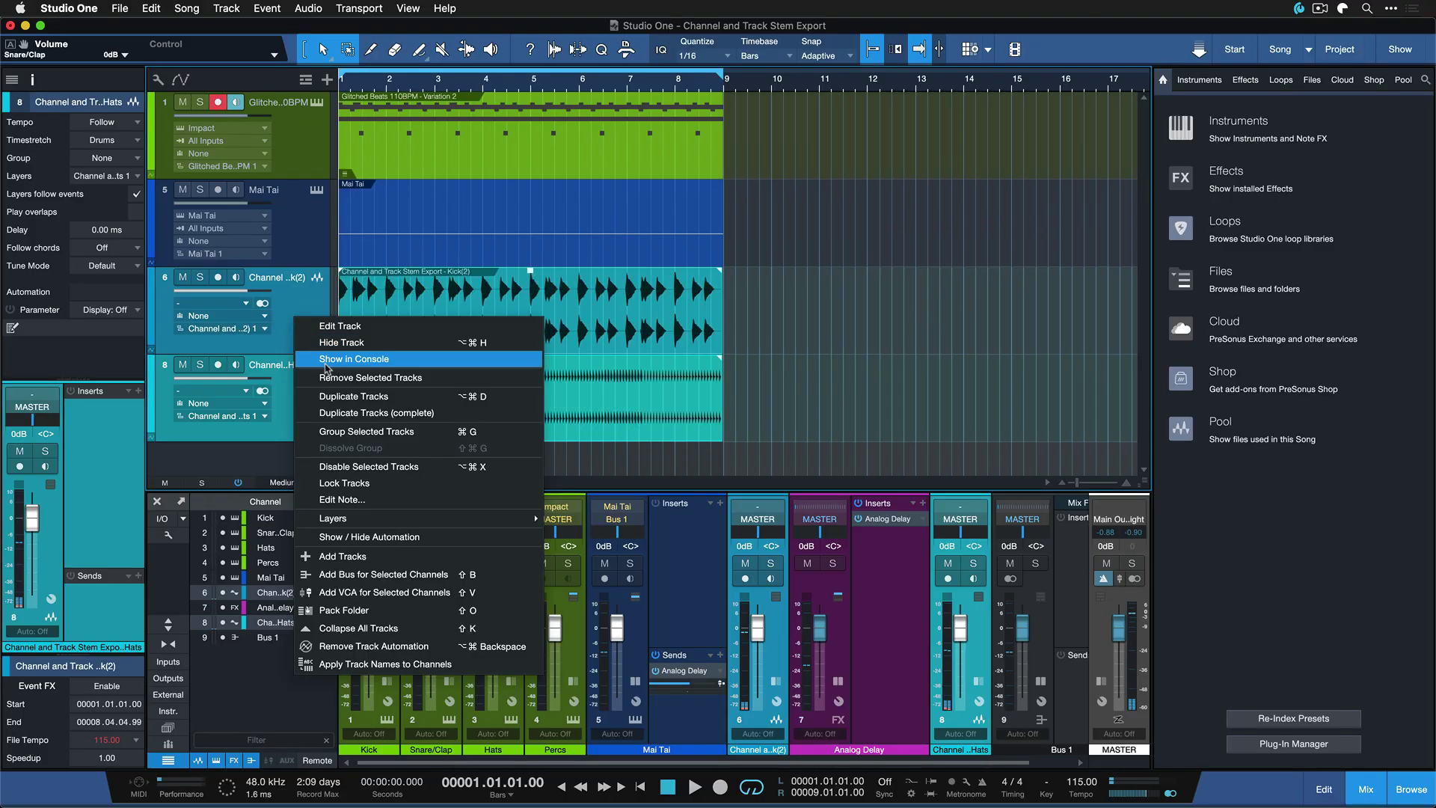
Remove the Kick and Hats stem tracks, try soloing Mai Tai and Analog Delay, then clear all solos
{"action": "left_click", "coordinate": [351, 366]}
{"action": "key", "text": "s"}
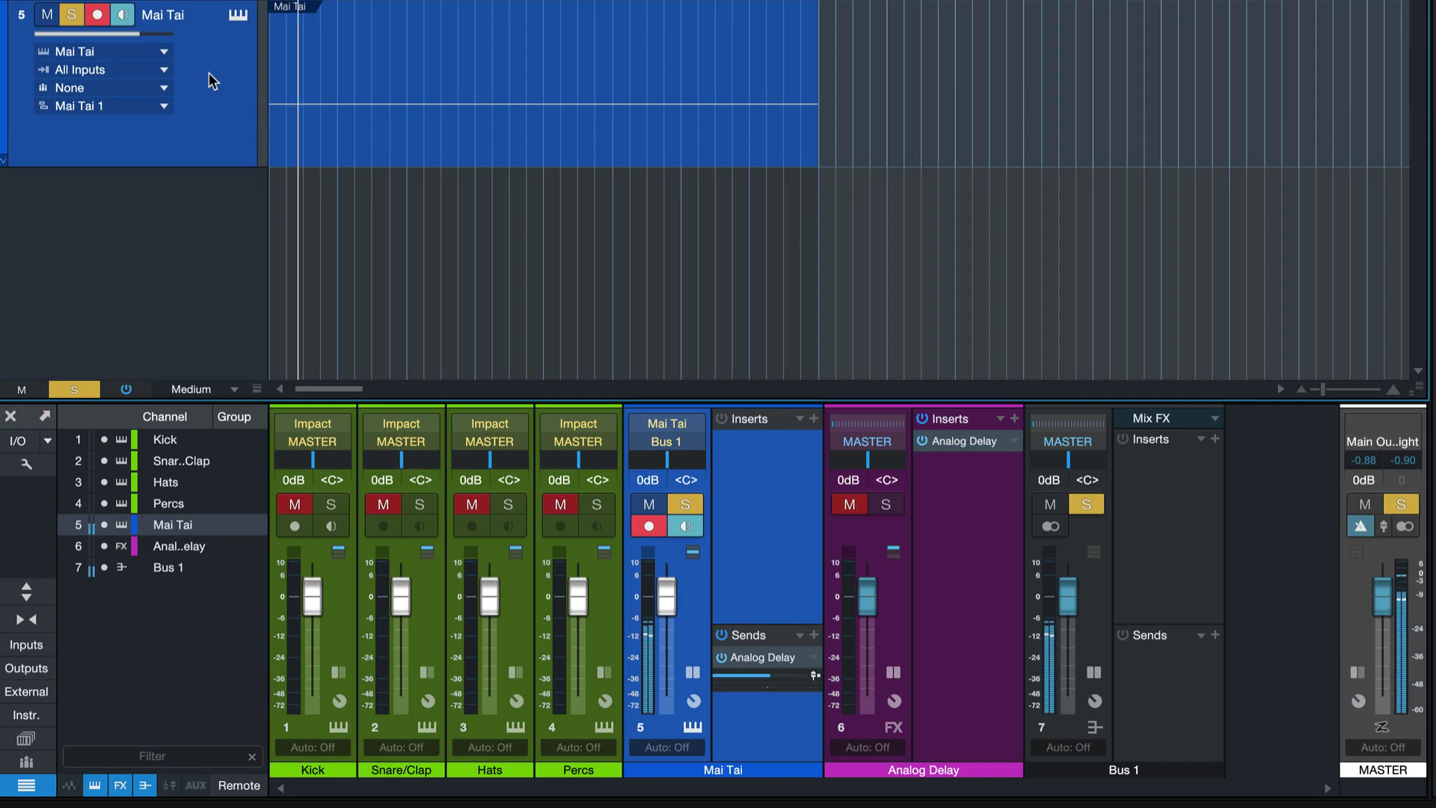
{"action": "key", "text": "s"}
{"action": "left_click", "coordinate": [884, 504]}
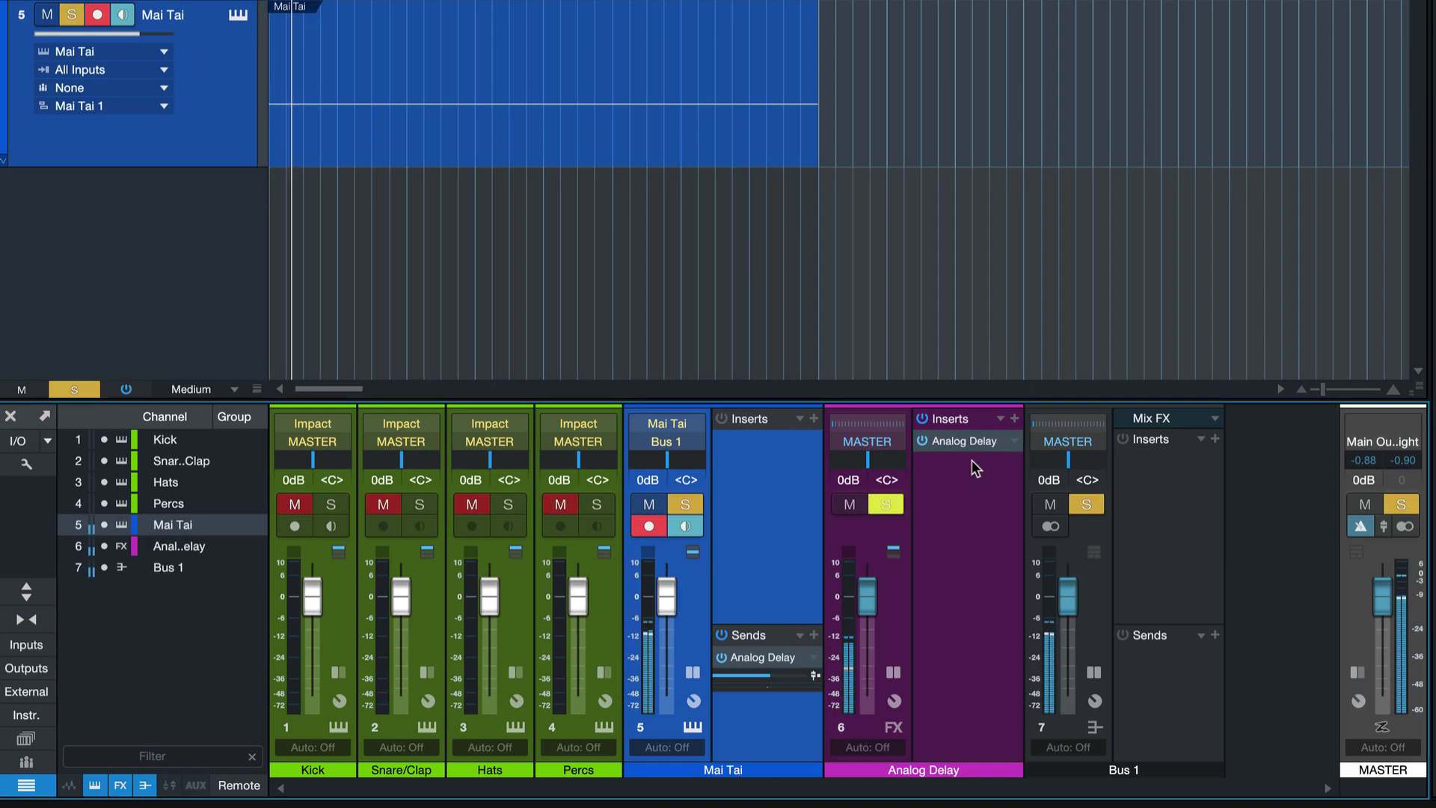
{"action": "key", "text": "shift+s"}
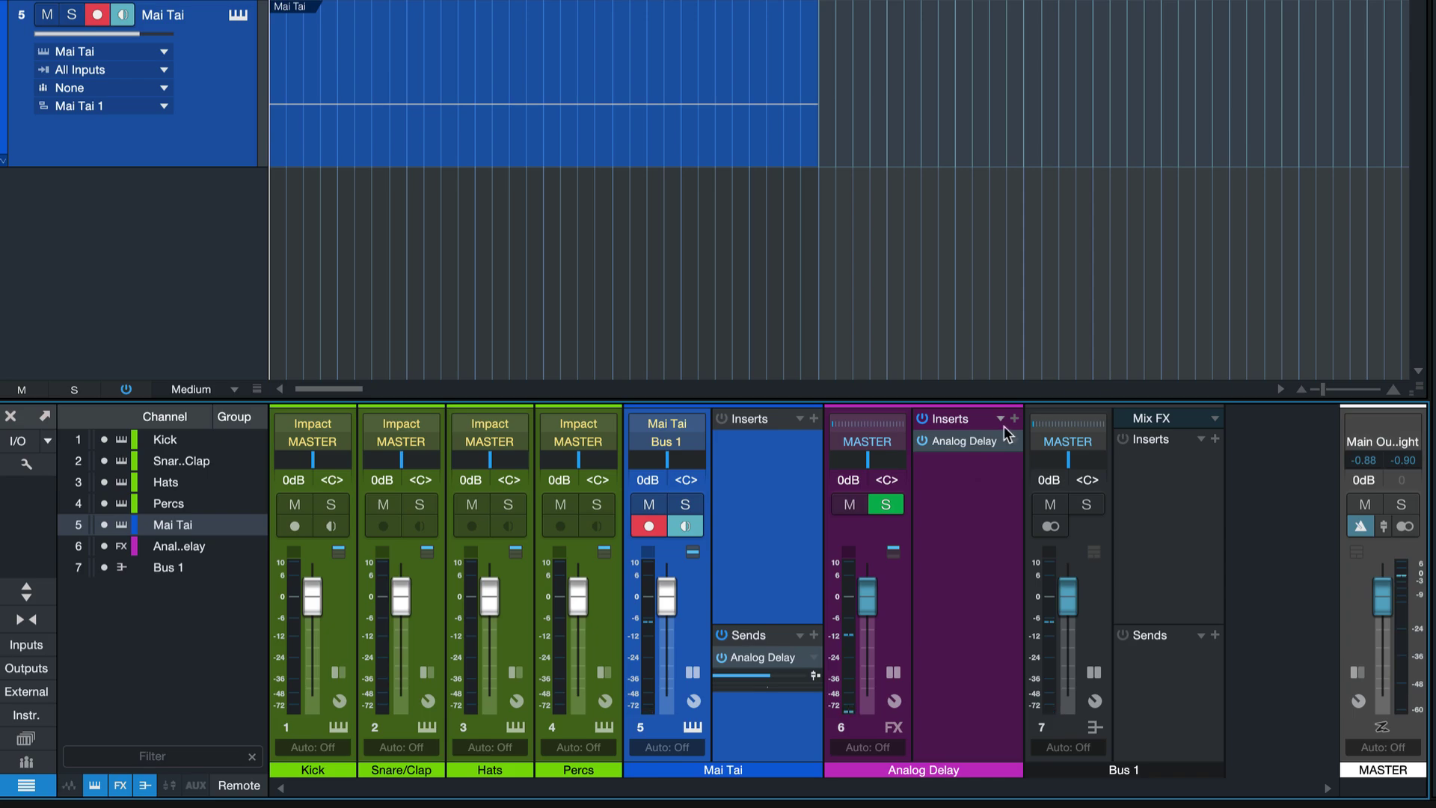
Play Mai Tai soloed, then mute the Analog Delay channel and play the song again
{"action": "key", "text": "s"}
{"action": "key", "text": "space"}
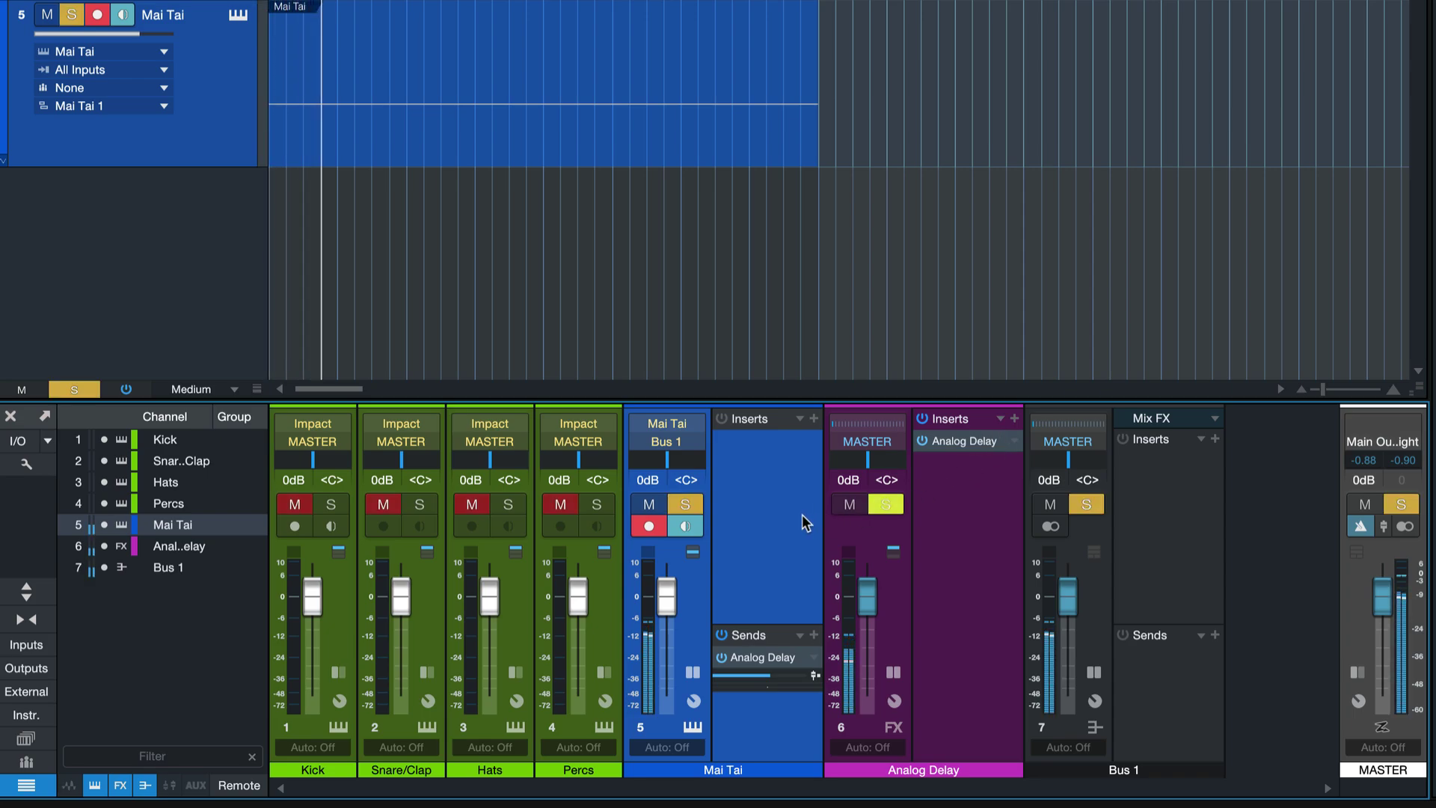
{"action": "key", "text": "s"}
{"action": "key", "text": "space"}
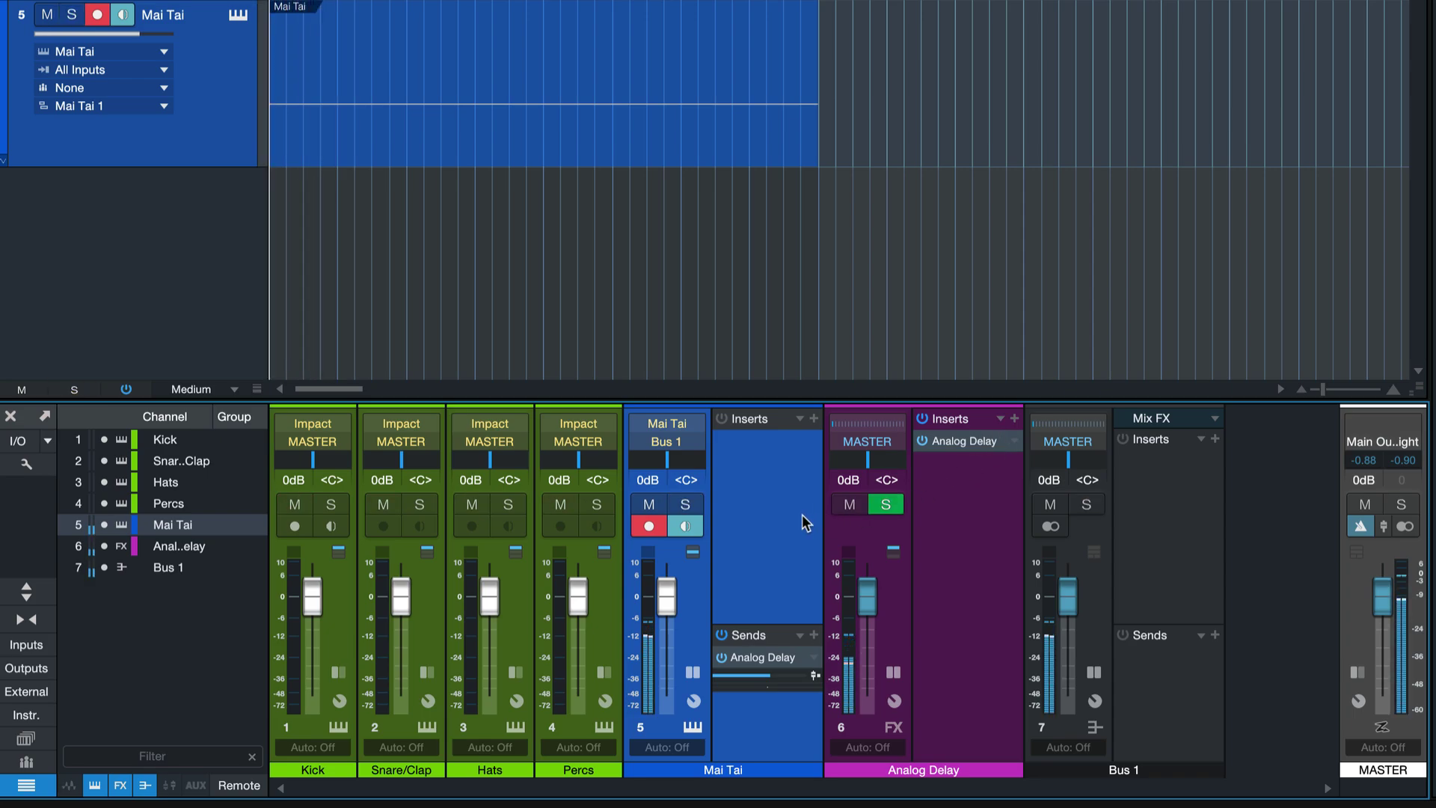
{"action": "left_click", "coordinate": [851, 507]}
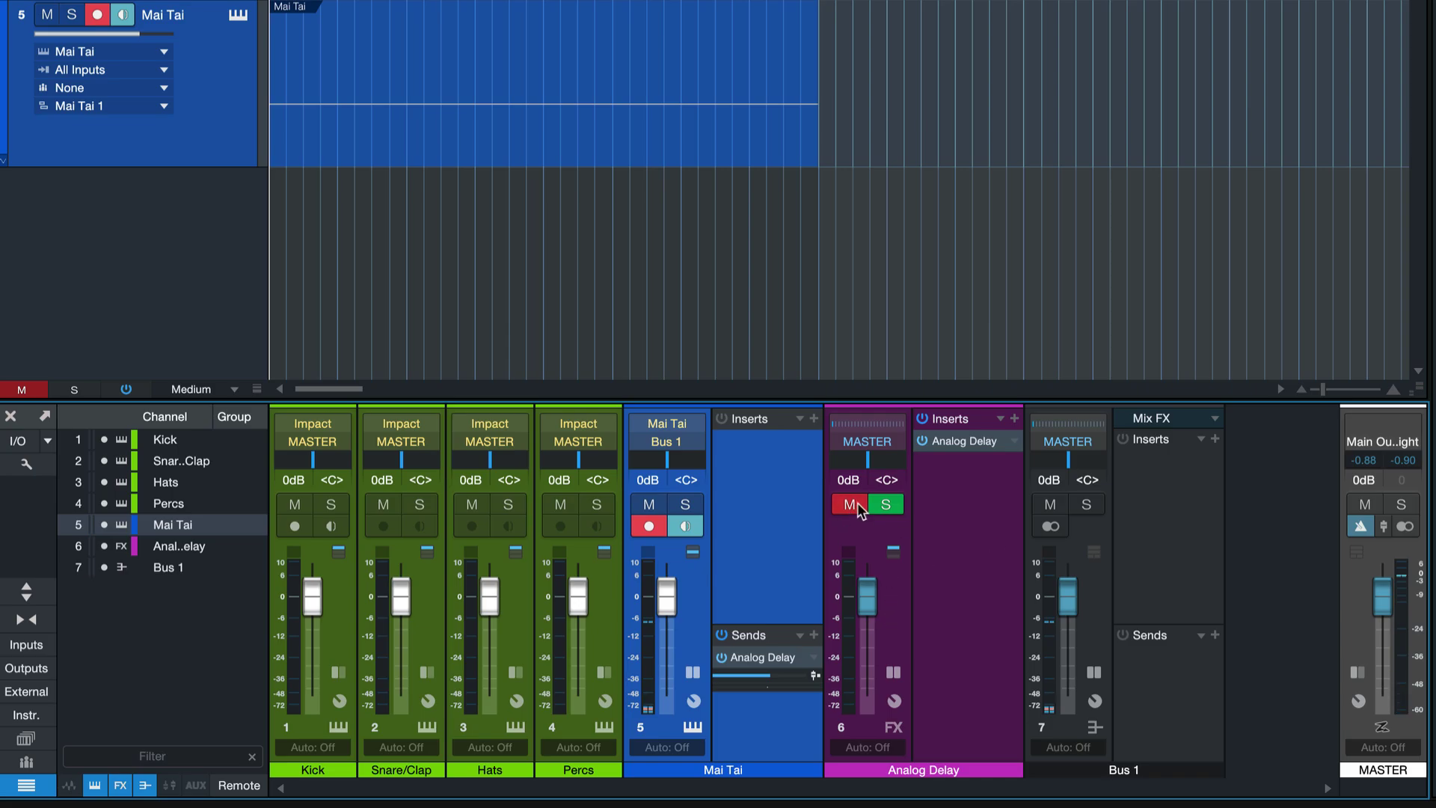
{"action": "key", "text": "space"}
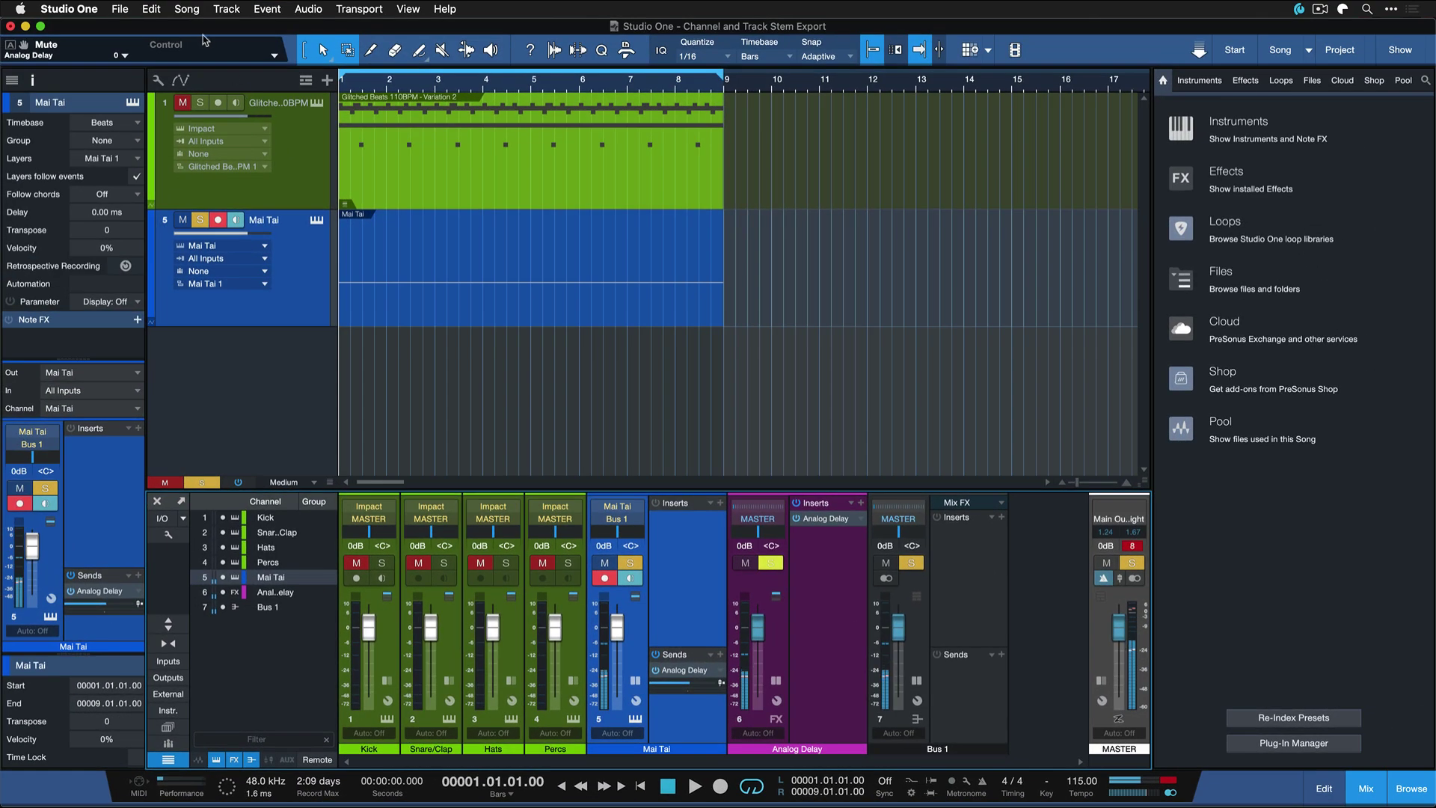
Export the Mai Tai channel stem, leaving Analog Delay and Bus 1 out
{"action": "left_click", "coordinate": [188, 11]}
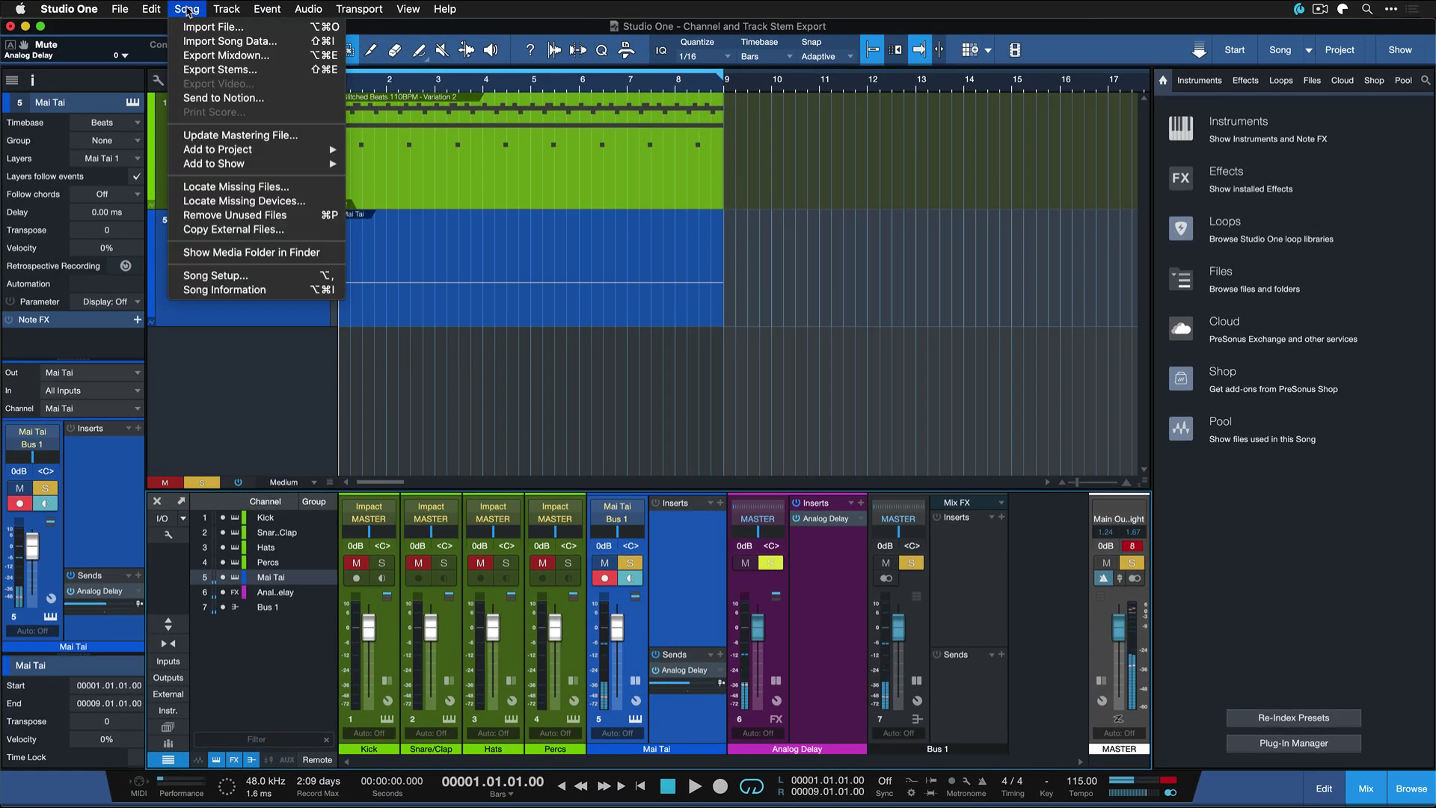
{"action": "left_click", "coordinate": [221, 71]}
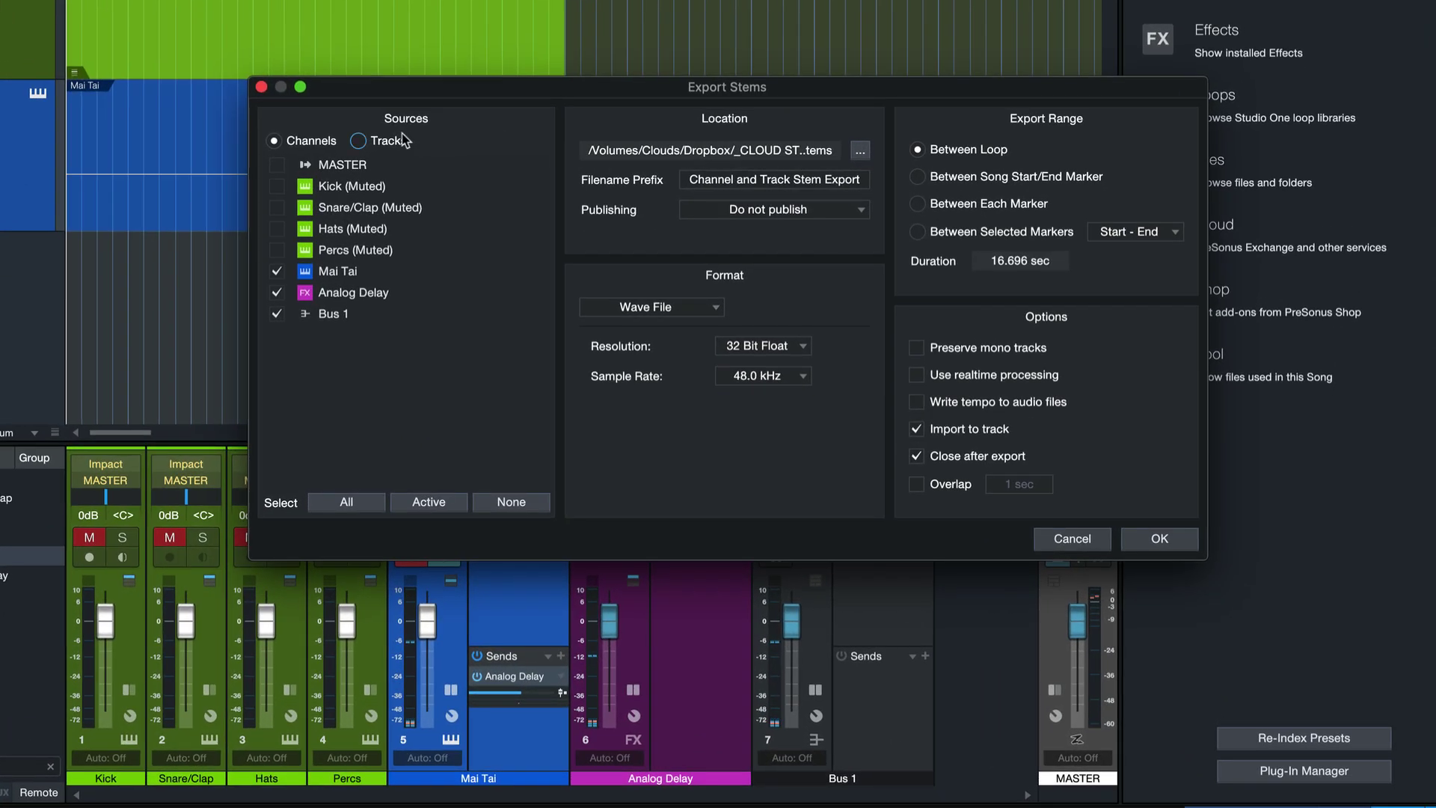
{"action": "left_click", "coordinate": [563, 257]}
{"action": "left_click", "coordinate": [333, 140]}
{"action": "left_click", "coordinate": [277, 292]}
{"action": "left_click", "coordinate": [276, 313]}
{"action": "left_click", "coordinate": [1159, 538]}
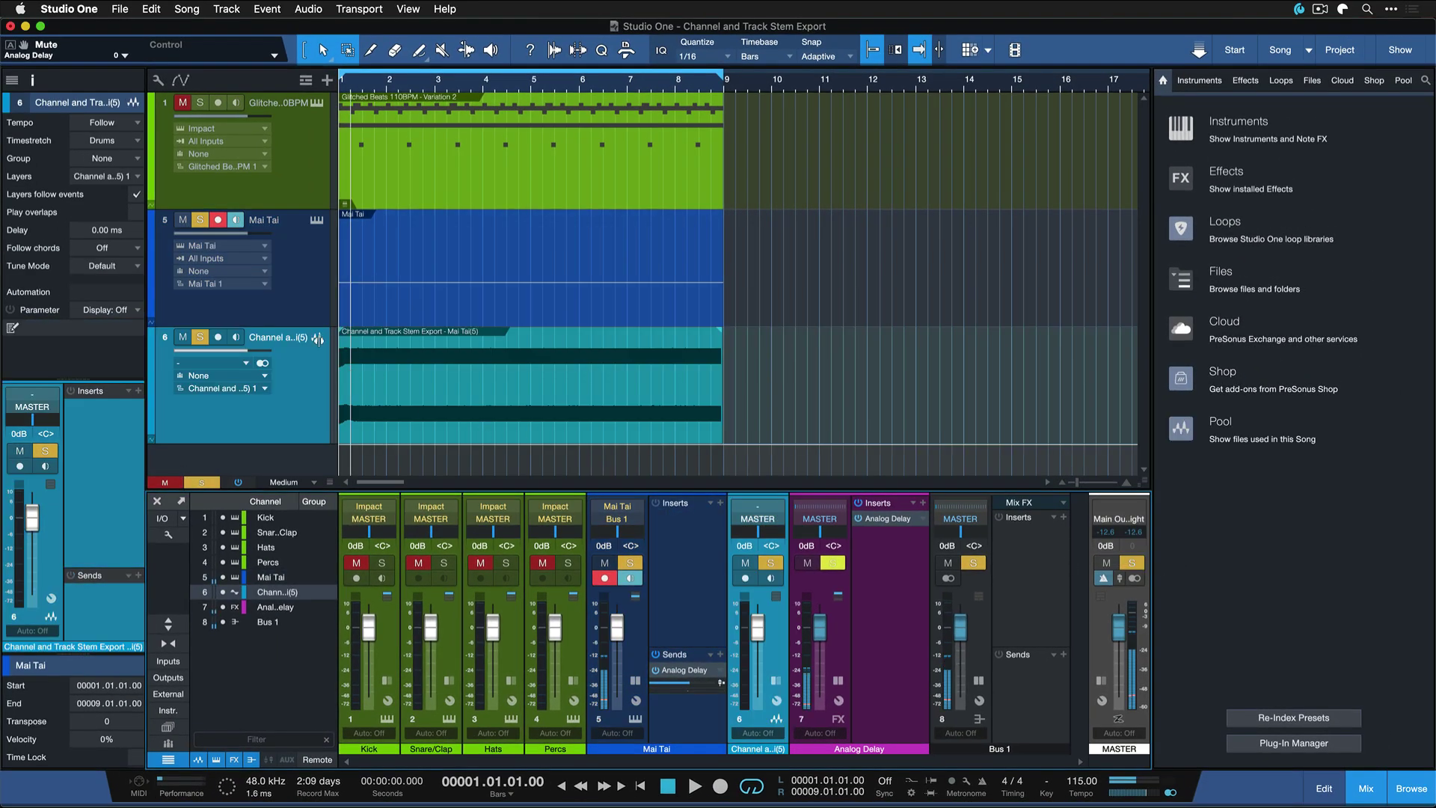
Disarm, unmute and solo the Mai Tai track, then play it briefly
{"action": "left_click", "coordinate": [292, 288]}
{"action": "left_click", "coordinate": [200, 219]}
{"action": "left_click", "coordinate": [217, 219]}
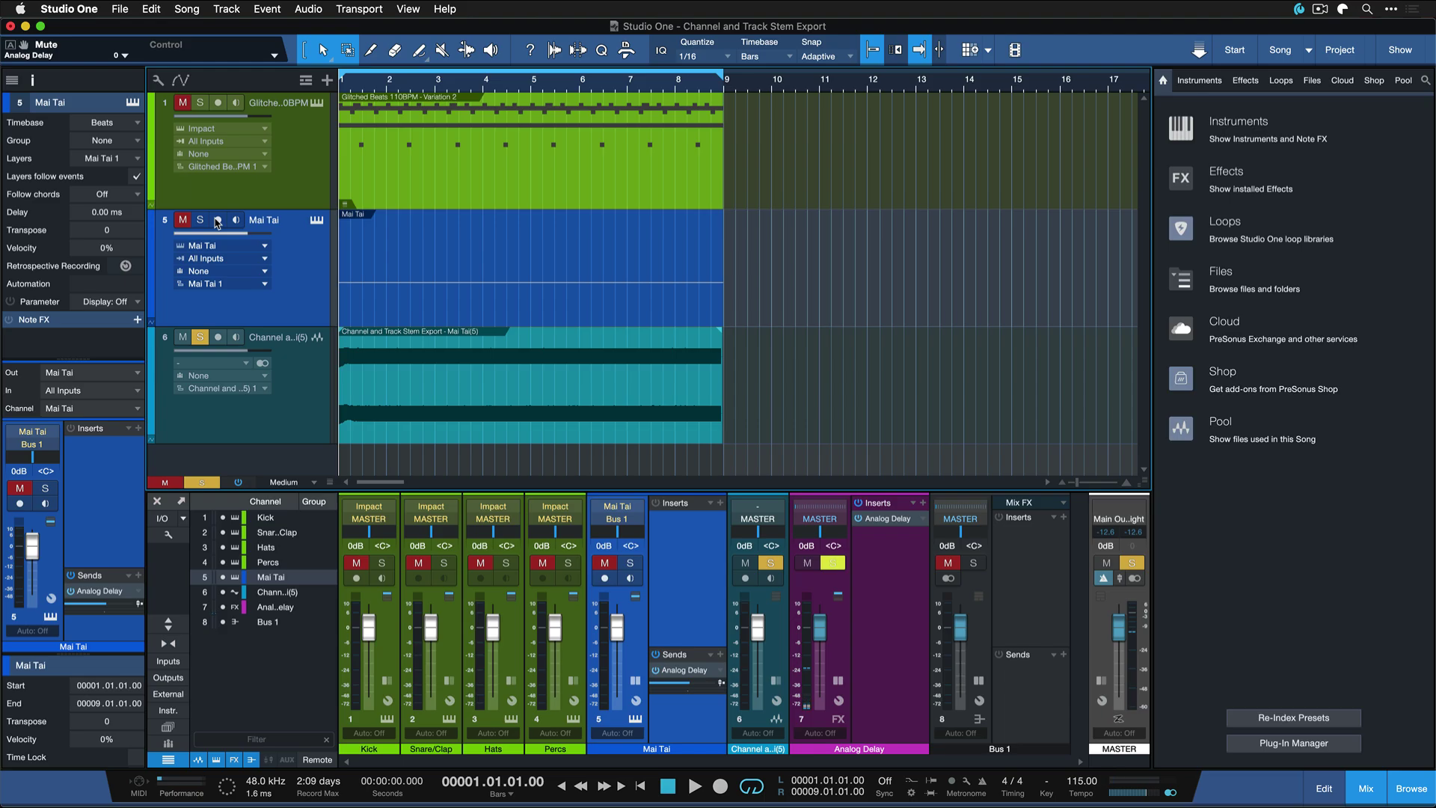
{"action": "left_click", "coordinate": [182, 219]}
{"action": "left_click", "coordinate": [200, 219]}
{"action": "key", "text": "space"}
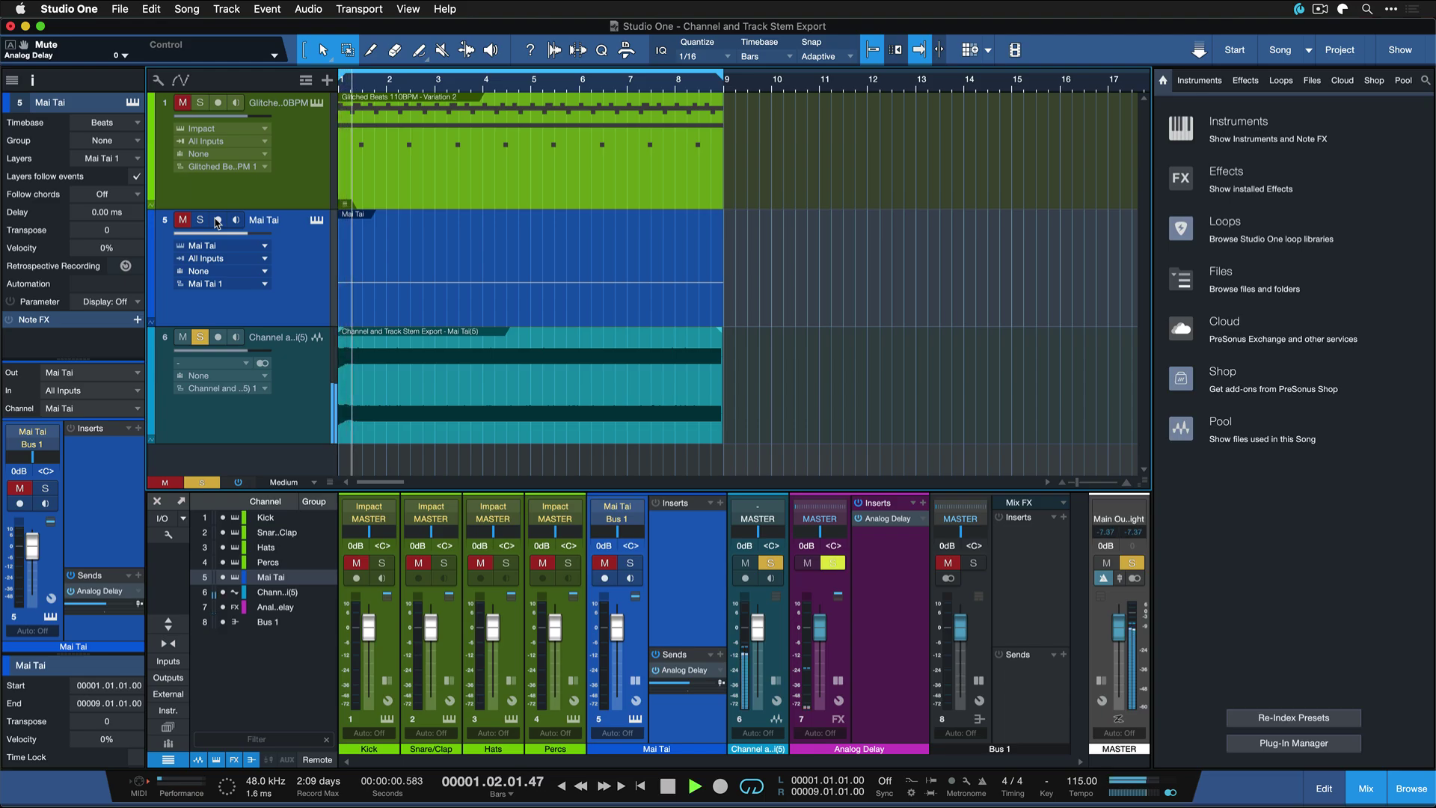
{"action": "key", "text": "space"}
Remove the old stem track, export Mai Tai as a track stem imported back, and play it
{"action": "right_click", "coordinate": [291, 357]}
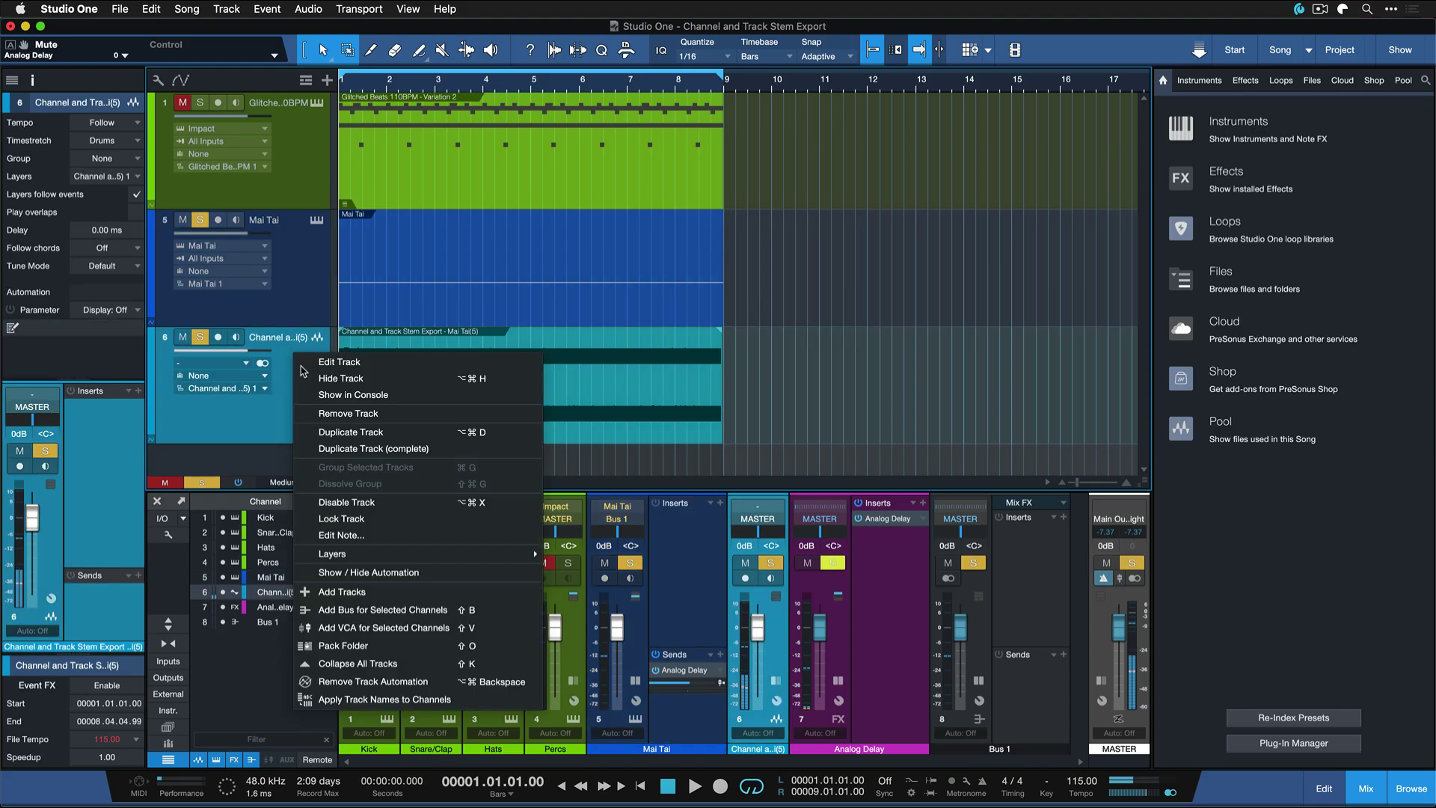
{"action": "left_click", "coordinate": [365, 420]}
{"action": "left_click", "coordinate": [183, 9]}
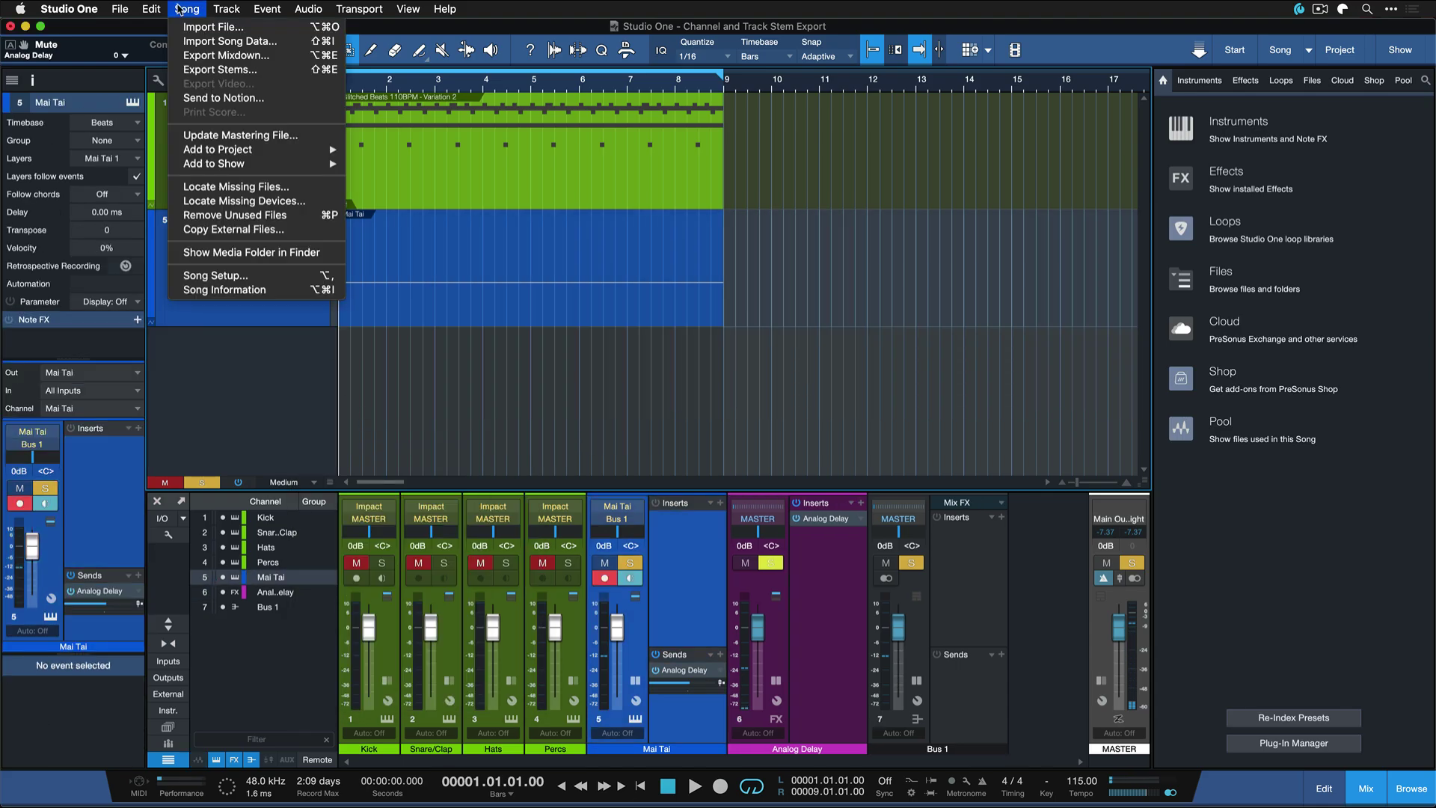
{"action": "left_click", "coordinate": [220, 70]}
{"action": "left_click", "coordinate": [434, 205]}
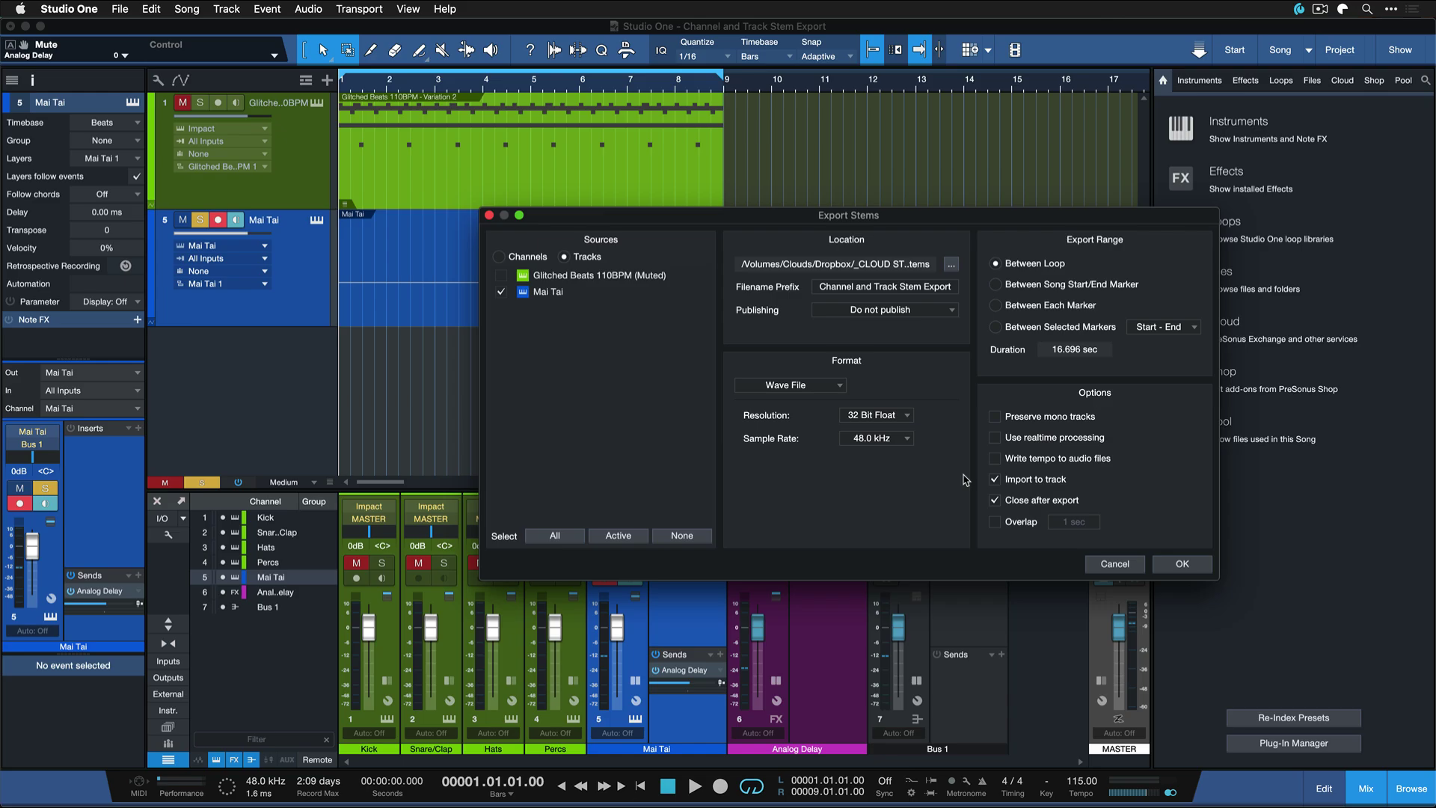
{"action": "left_click", "coordinate": [1210, 567]}
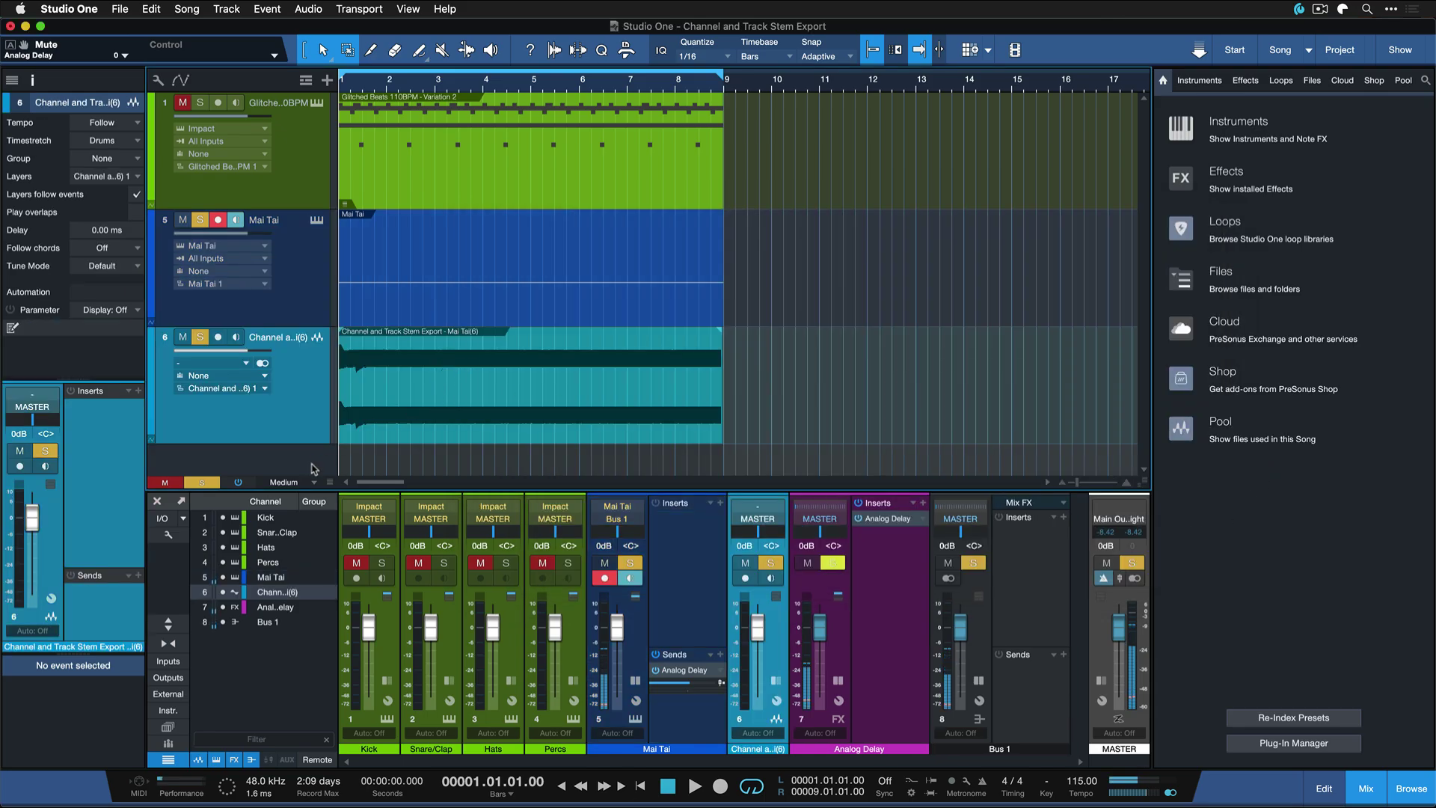
{"action": "key", "text": "space"}
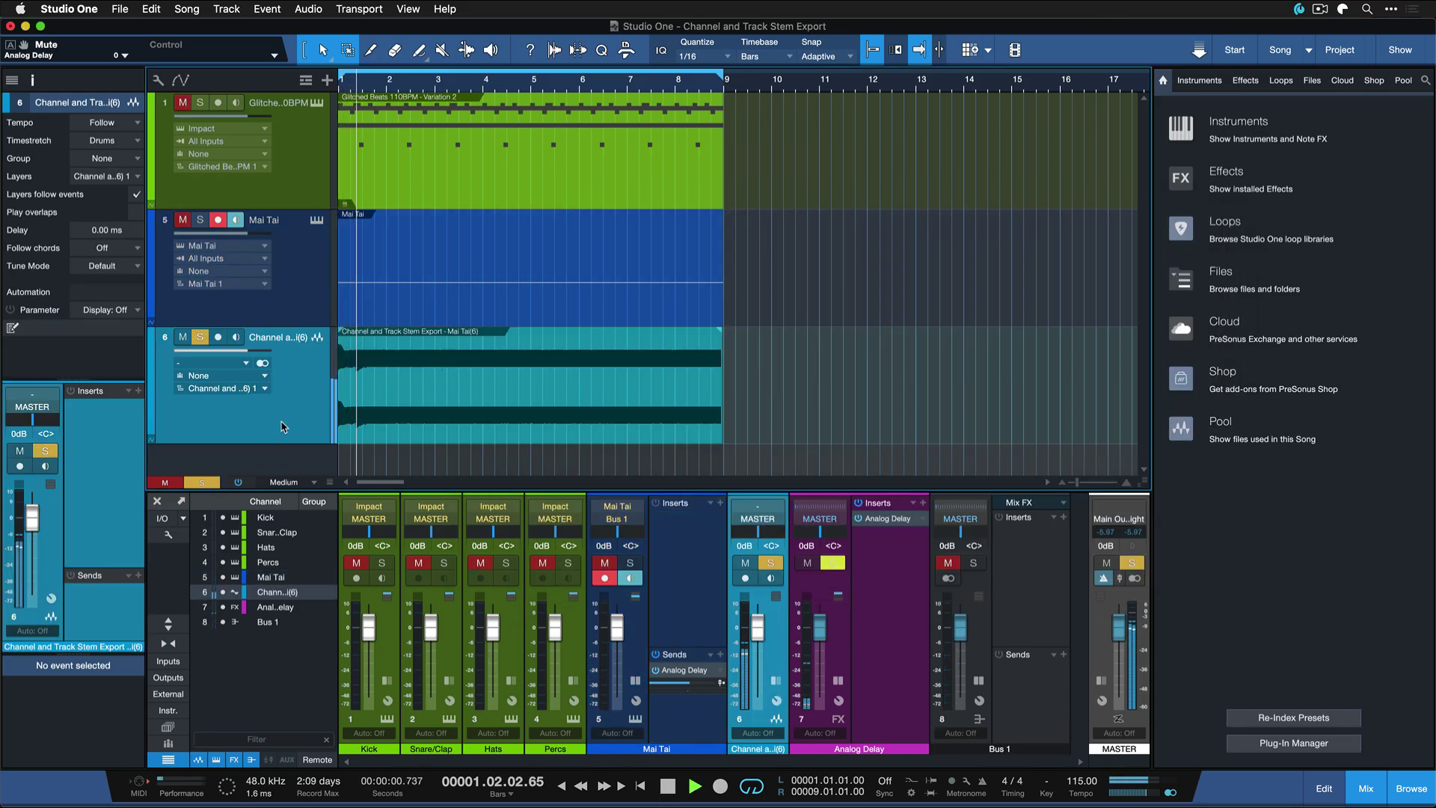
{"action": "key", "text": "space"}
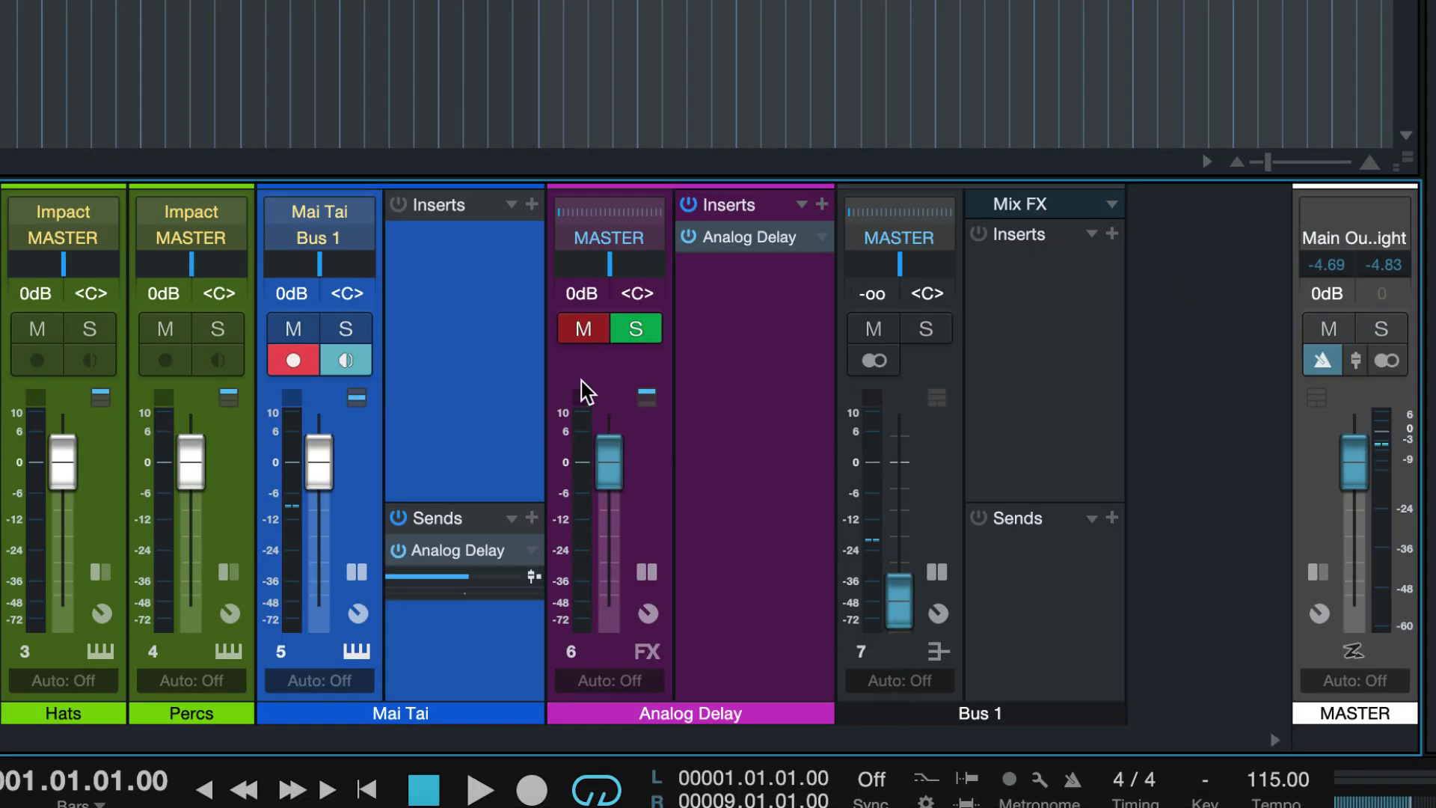
Silence the Analog Delay channel at -oo and reselect the Mai Tai channel
{"action": "left_click_drag", "start_coordinate": [609, 463], "coordinate": [612, 503]}
{"action": "left_click", "coordinate": [738, 608]}
{"action": "left_click", "coordinate": [385, 453]}
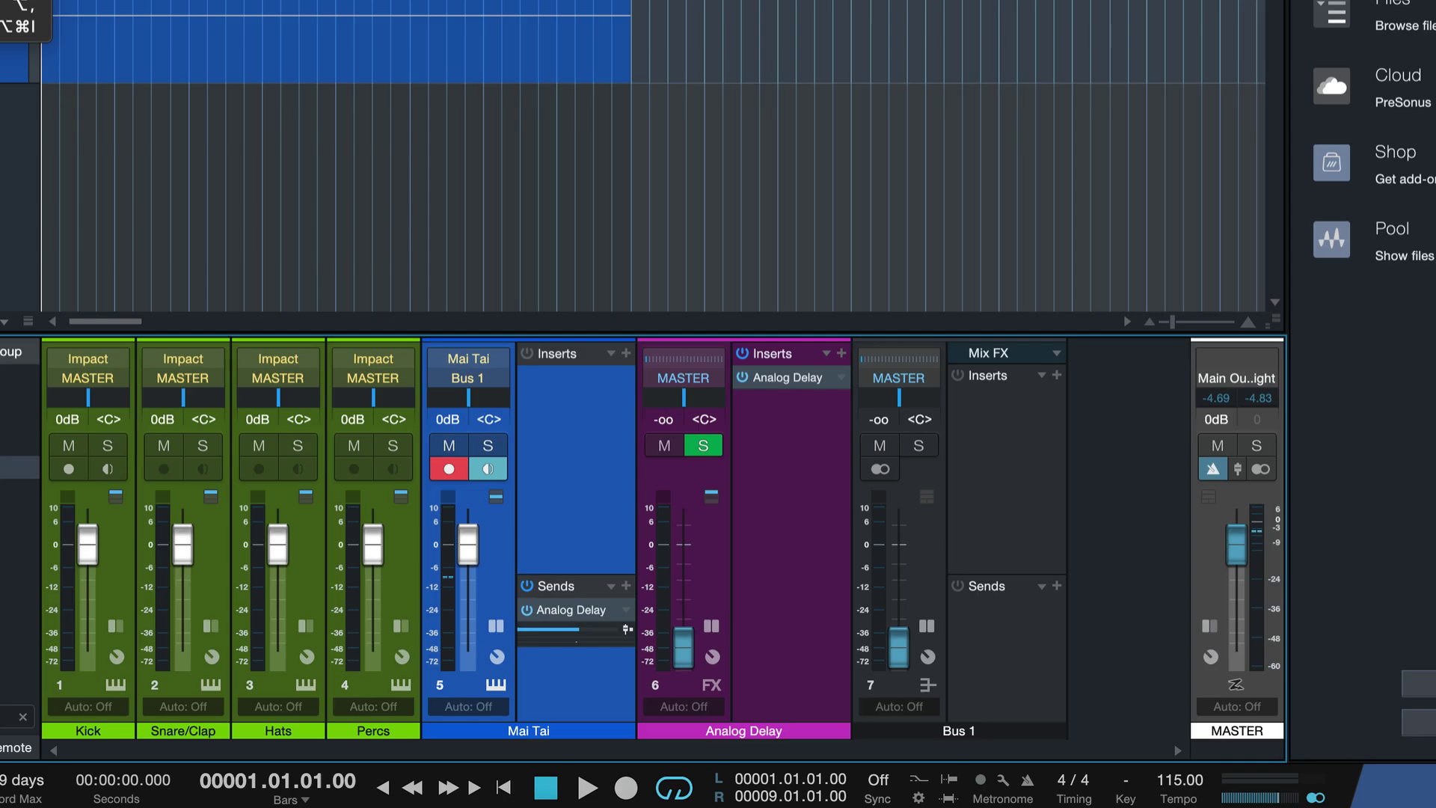
Export the Mai Tai channel stem by Channels, importing it as audio track 6
{"action": "left_click", "coordinate": [186, 8]}
{"action": "left_click", "coordinate": [217, 66]}
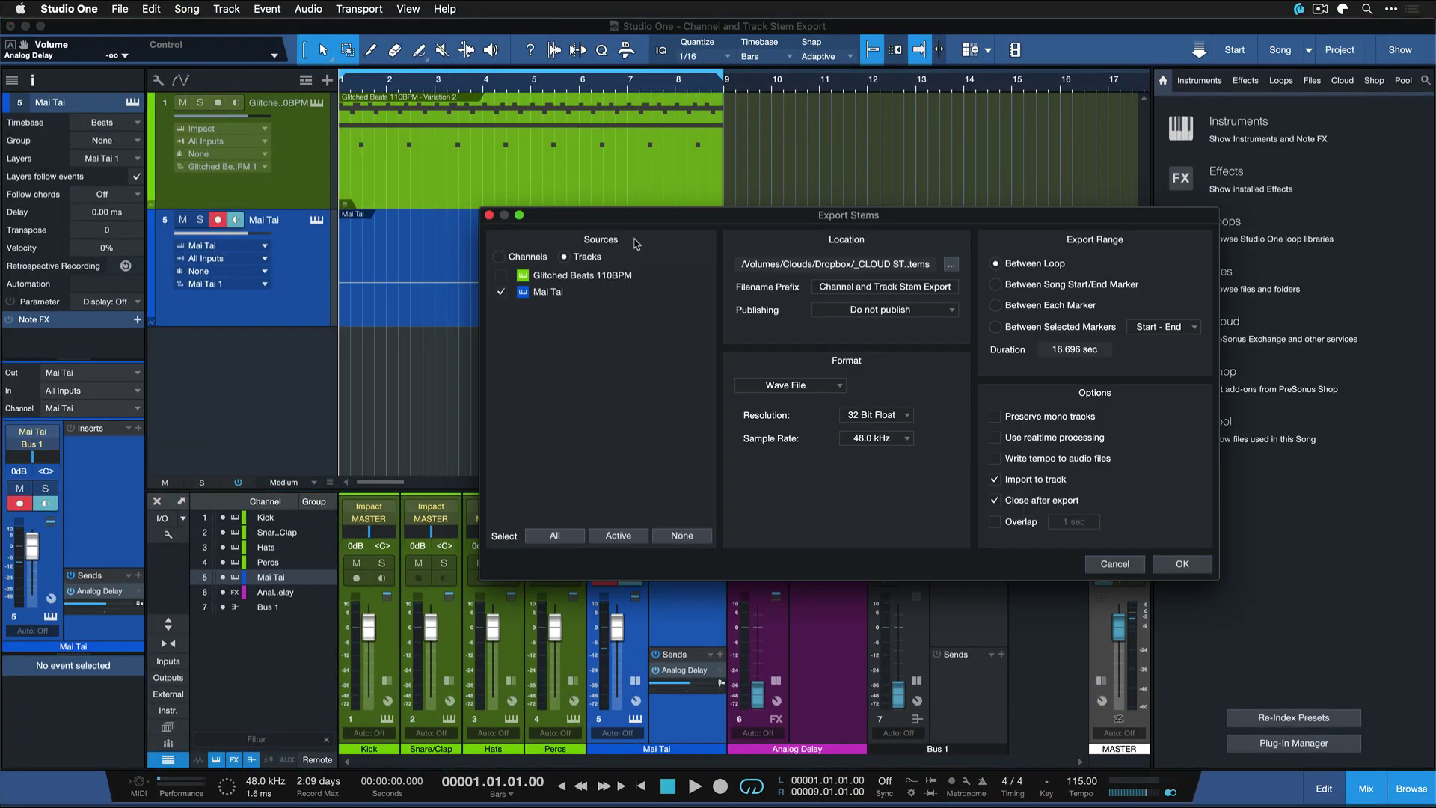
{"action": "left_click_drag", "start_coordinate": [633, 219], "coordinate": [892, 96]}
{"action": "left_click", "coordinate": [757, 133]}
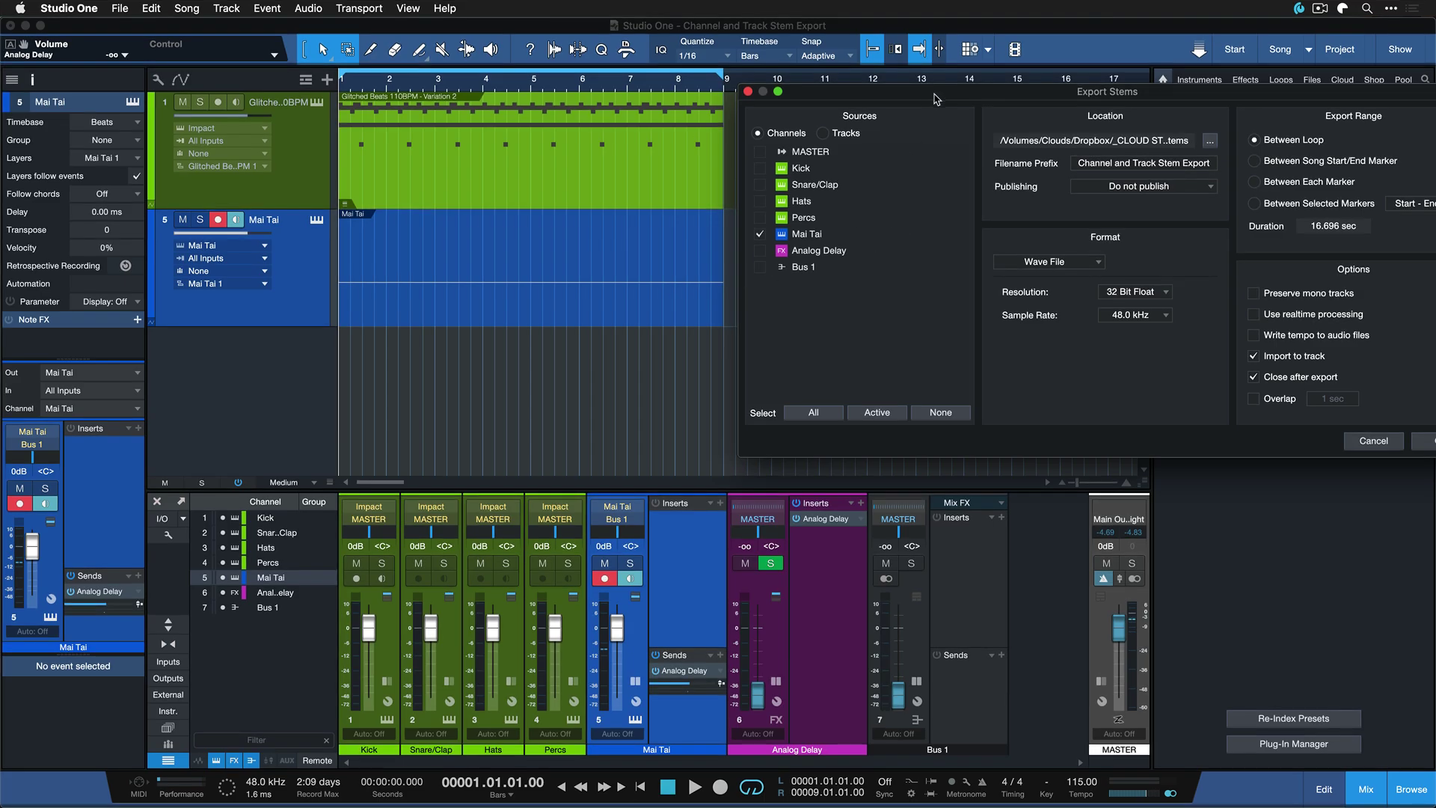
{"action": "left_click", "coordinate": [1425, 443]}
{"action": "left_click", "coordinate": [686, 584]}
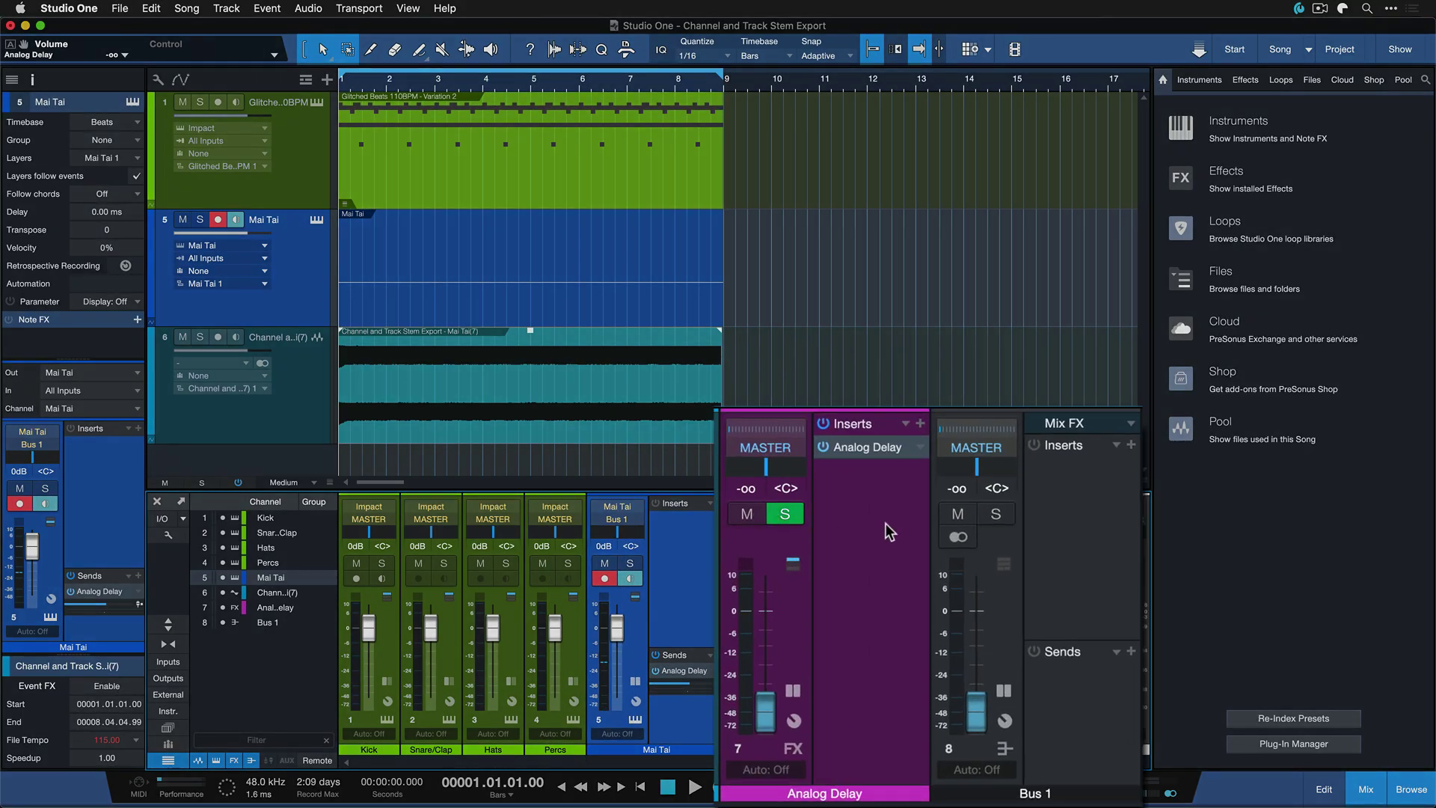
Remove the previously imported stem audio track 6
{"action": "left_click", "coordinate": [358, 406]}
{"action": "right_click", "coordinate": [320, 396]}
{"action": "left_click", "coordinate": [381, 455]}
Re-export the channel stems with Bus 1 added to the sources
{"action": "left_click", "coordinate": [187, 8]}
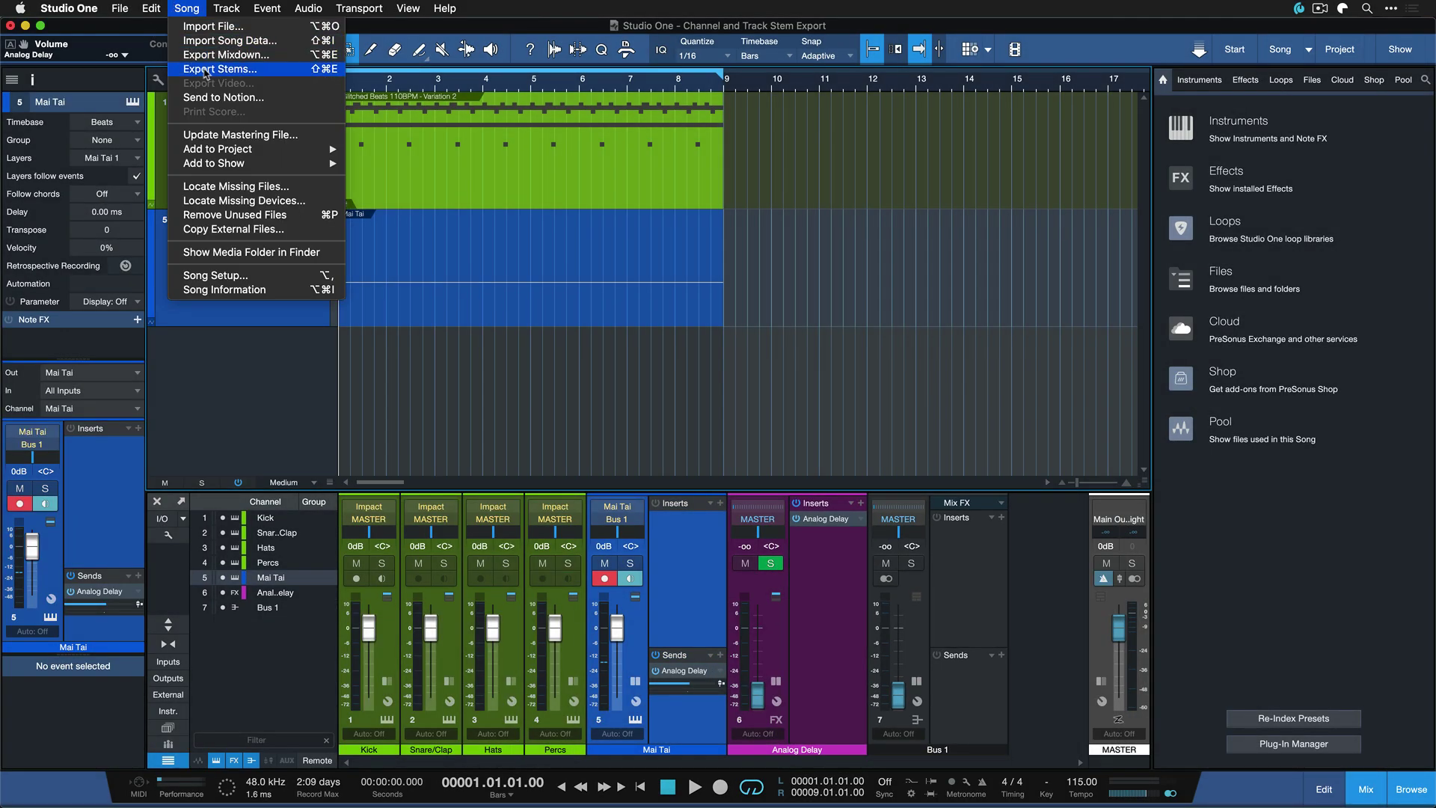
{"action": "left_click", "coordinate": [220, 69]}
{"action": "left_click", "coordinate": [717, 267]}
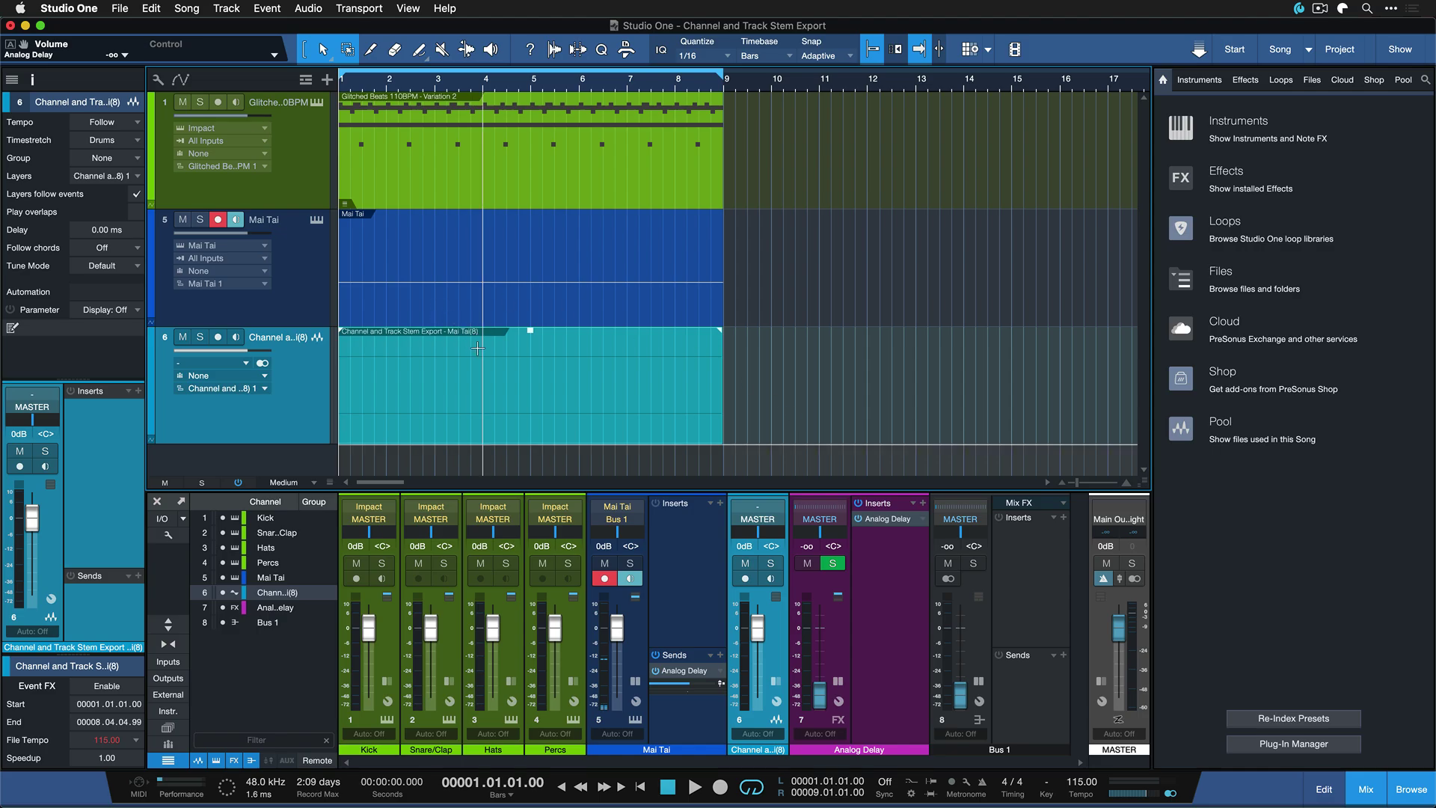
{"action": "key", "text": "Up"}
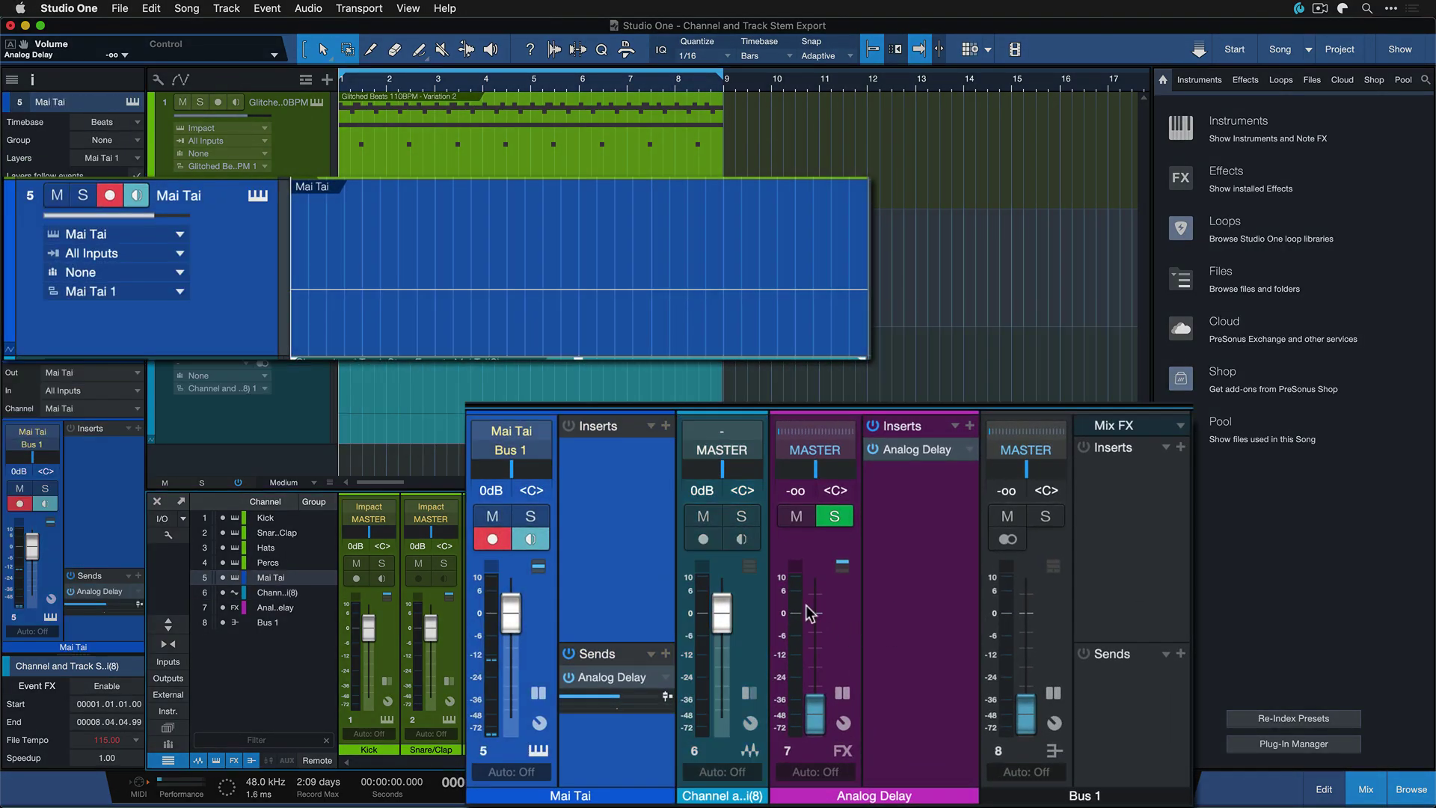
{"action": "left_click", "coordinate": [1130, 579]}
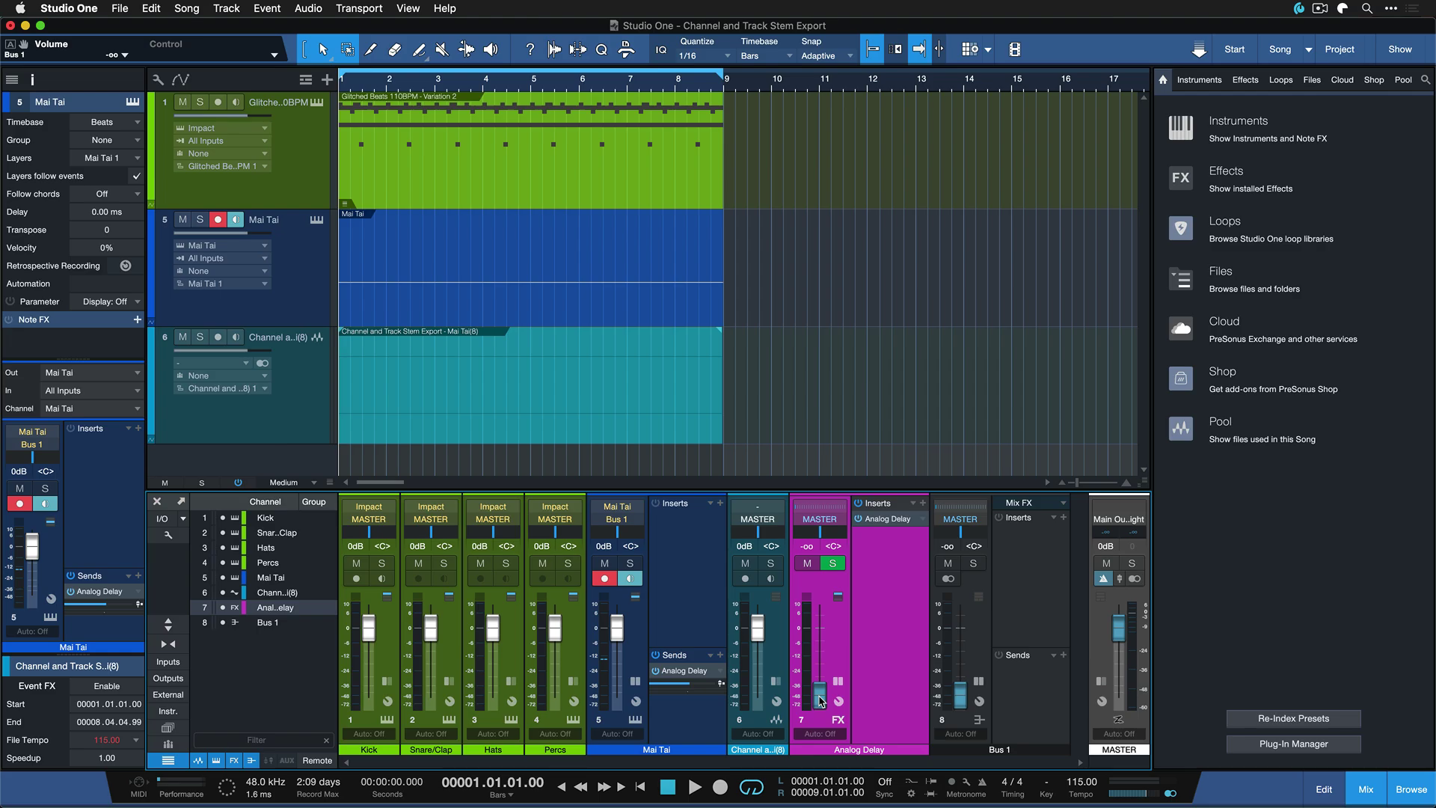
Reset the Analog Delay and Bus 1 faders to 0dB, undoing an unwanted empty bus
{"action": "left_click", "coordinate": [821, 696], "text": "alt"}
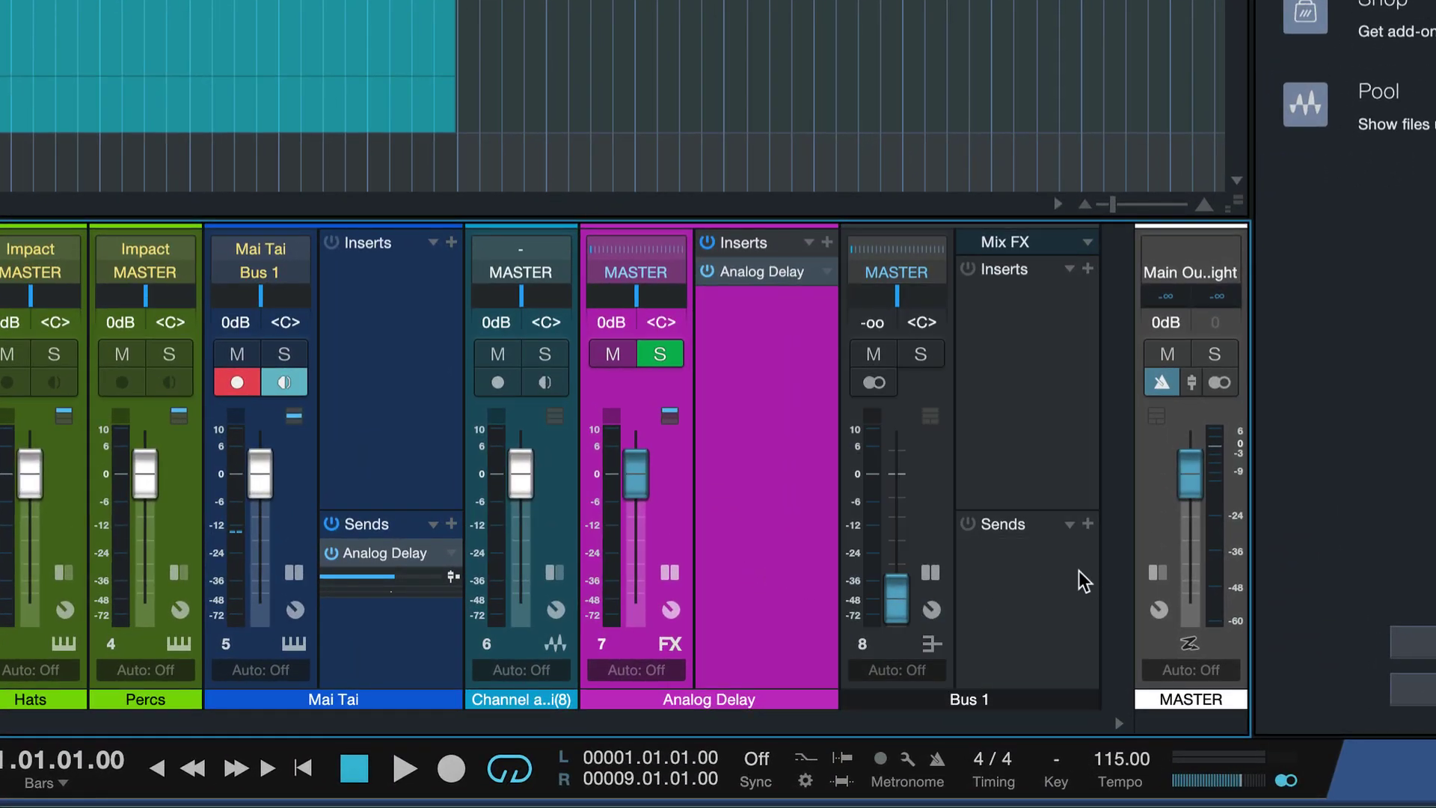
{"action": "left_click", "coordinate": [887, 594], "text": "alt"}
{"action": "left_click", "coordinate": [393, 394]}
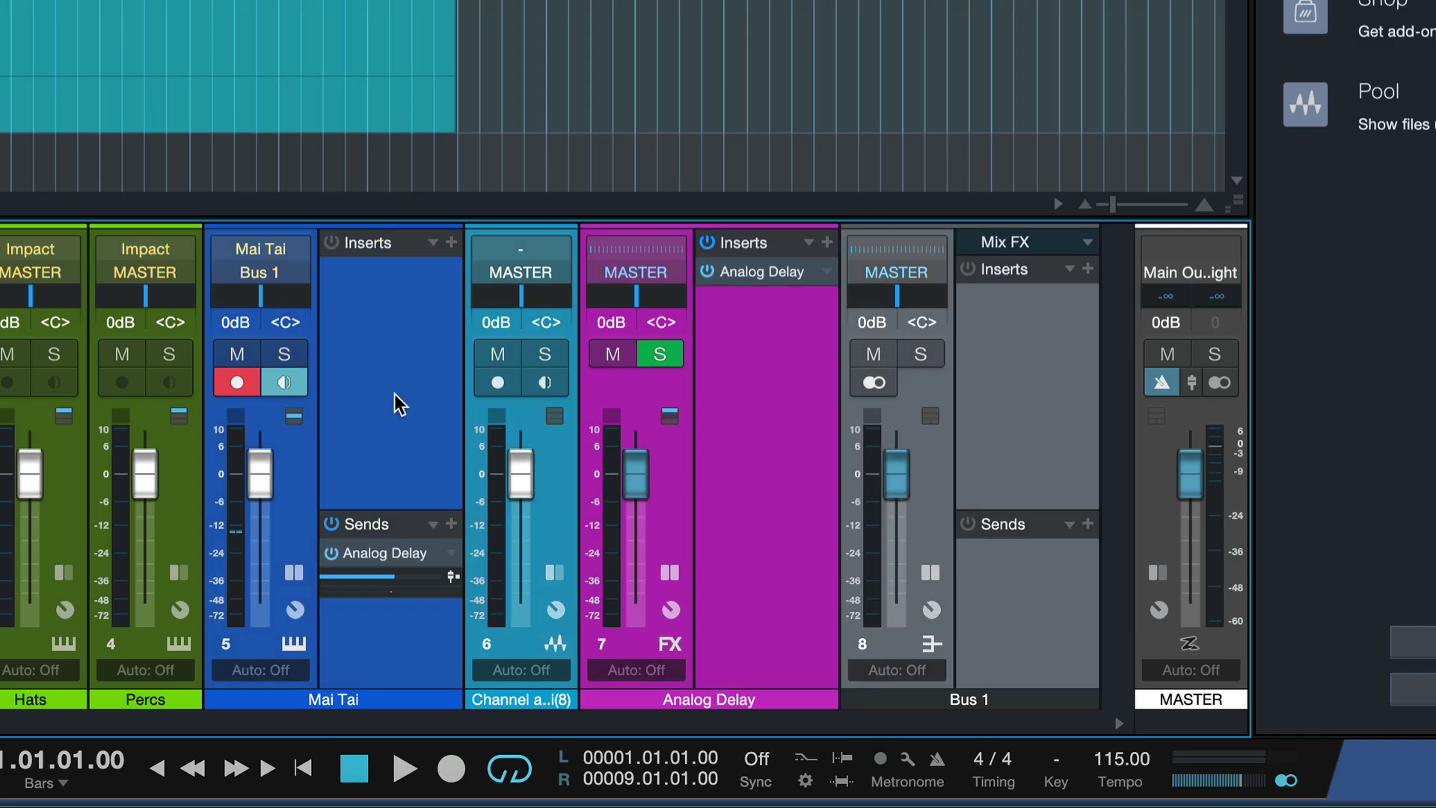
{"action": "right_click", "coordinate": [393, 394]}
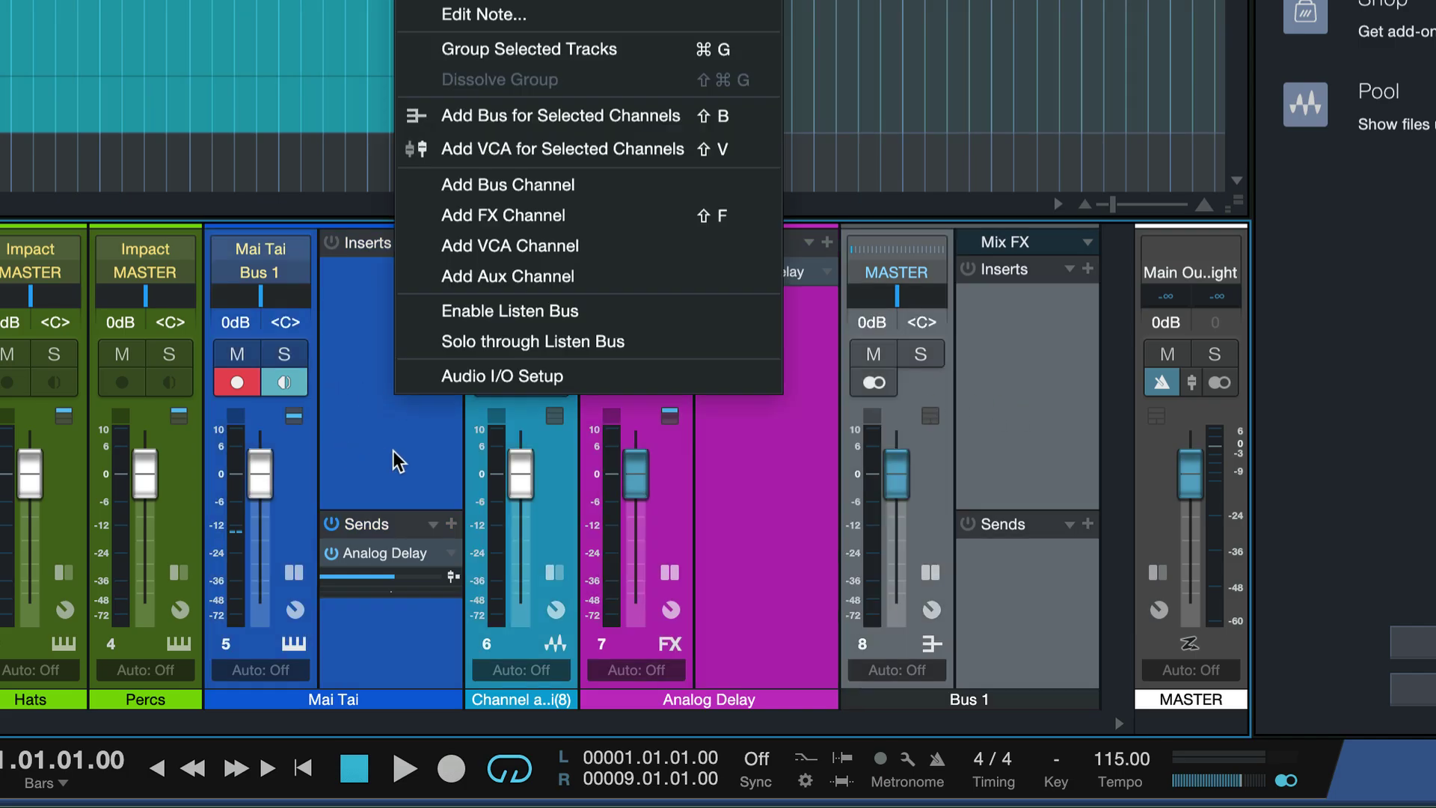
{"action": "left_click", "coordinate": [485, 188]}
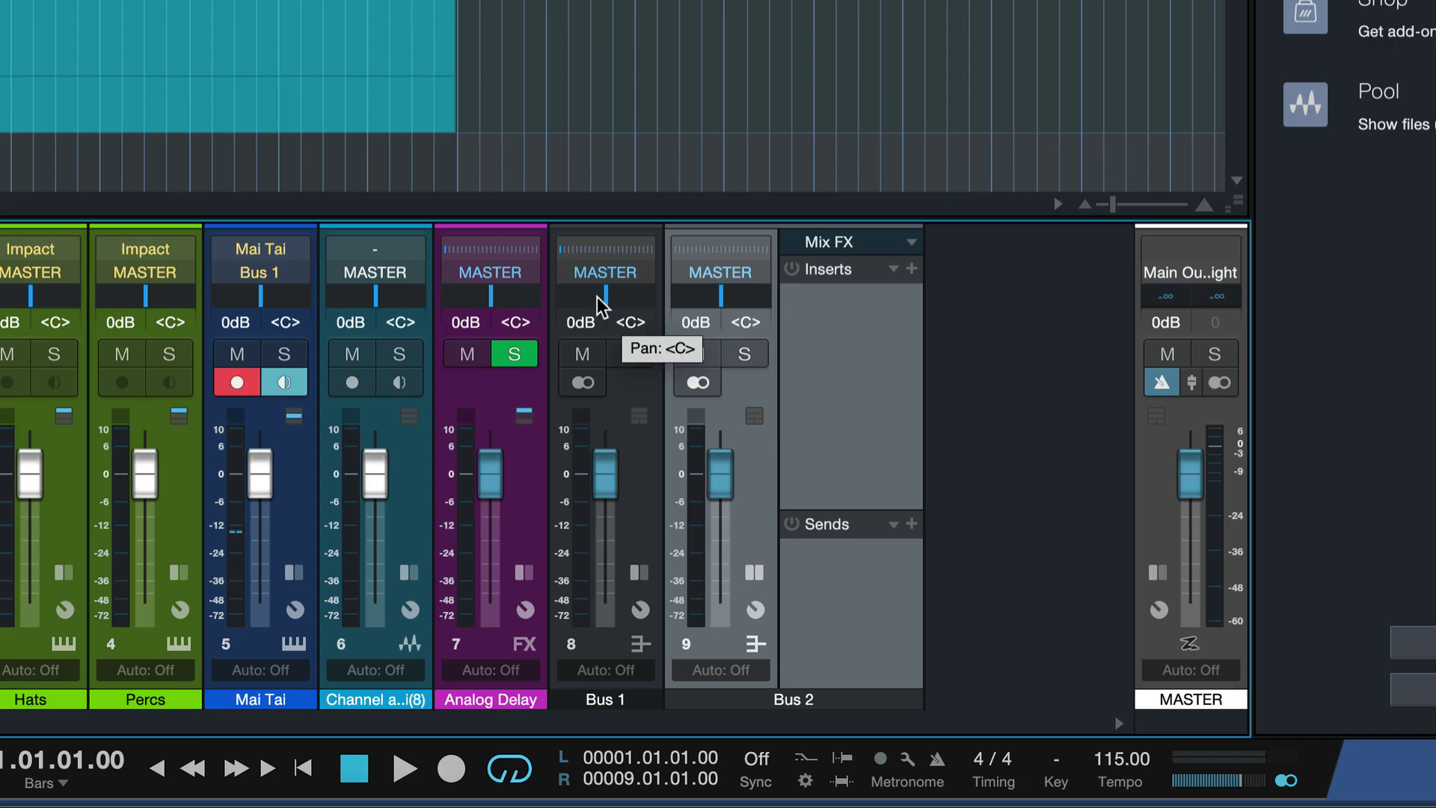
{"action": "key", "text": "ctrl+z"}
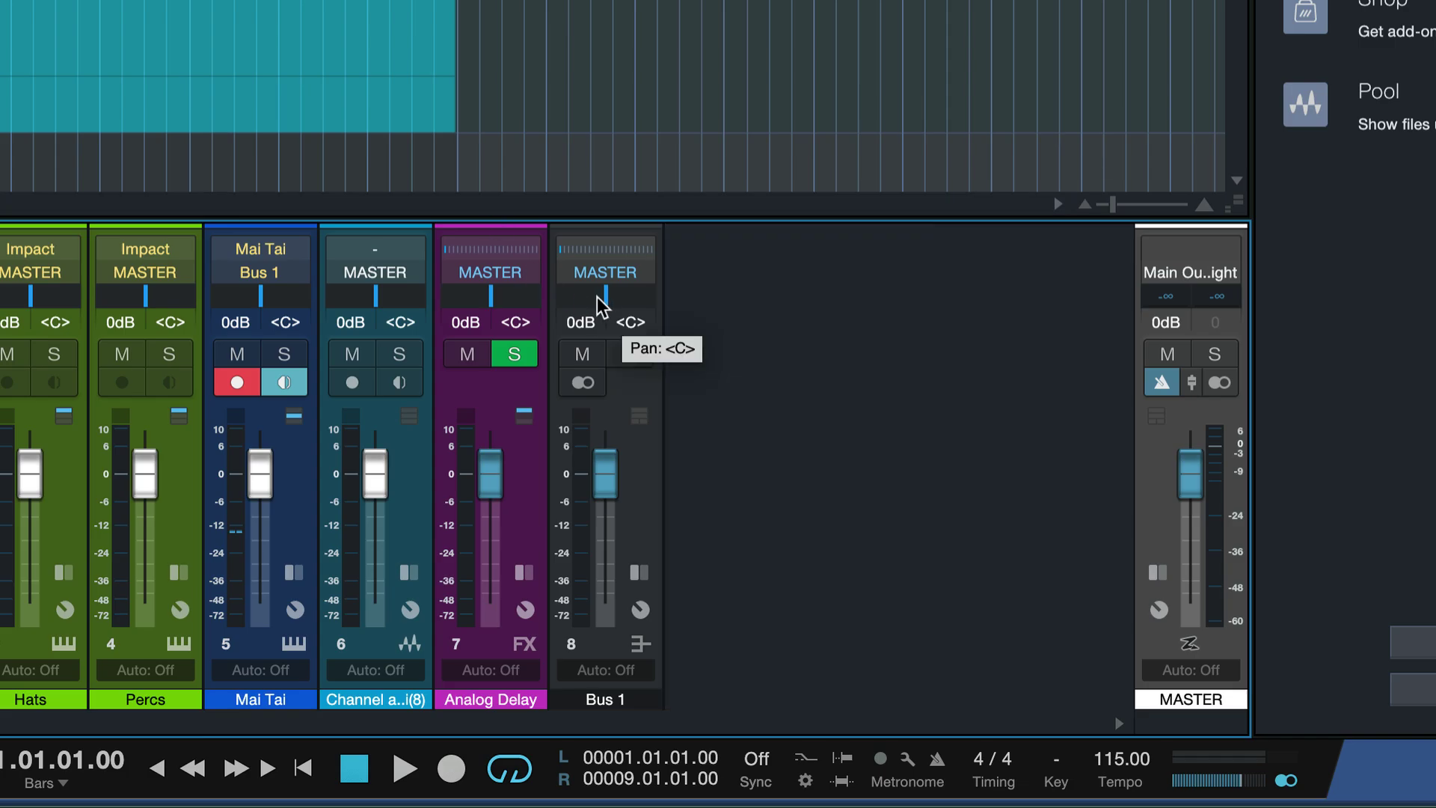
Route Mai Tai, the stem and Analog Delay into a new bus named BASS SYNTH
{"action": "left_click", "coordinate": [650, 489]}
{"action": "left_click", "coordinate": [316, 510], "text": "shift"}
{"action": "right_click", "coordinate": [284, 494]}
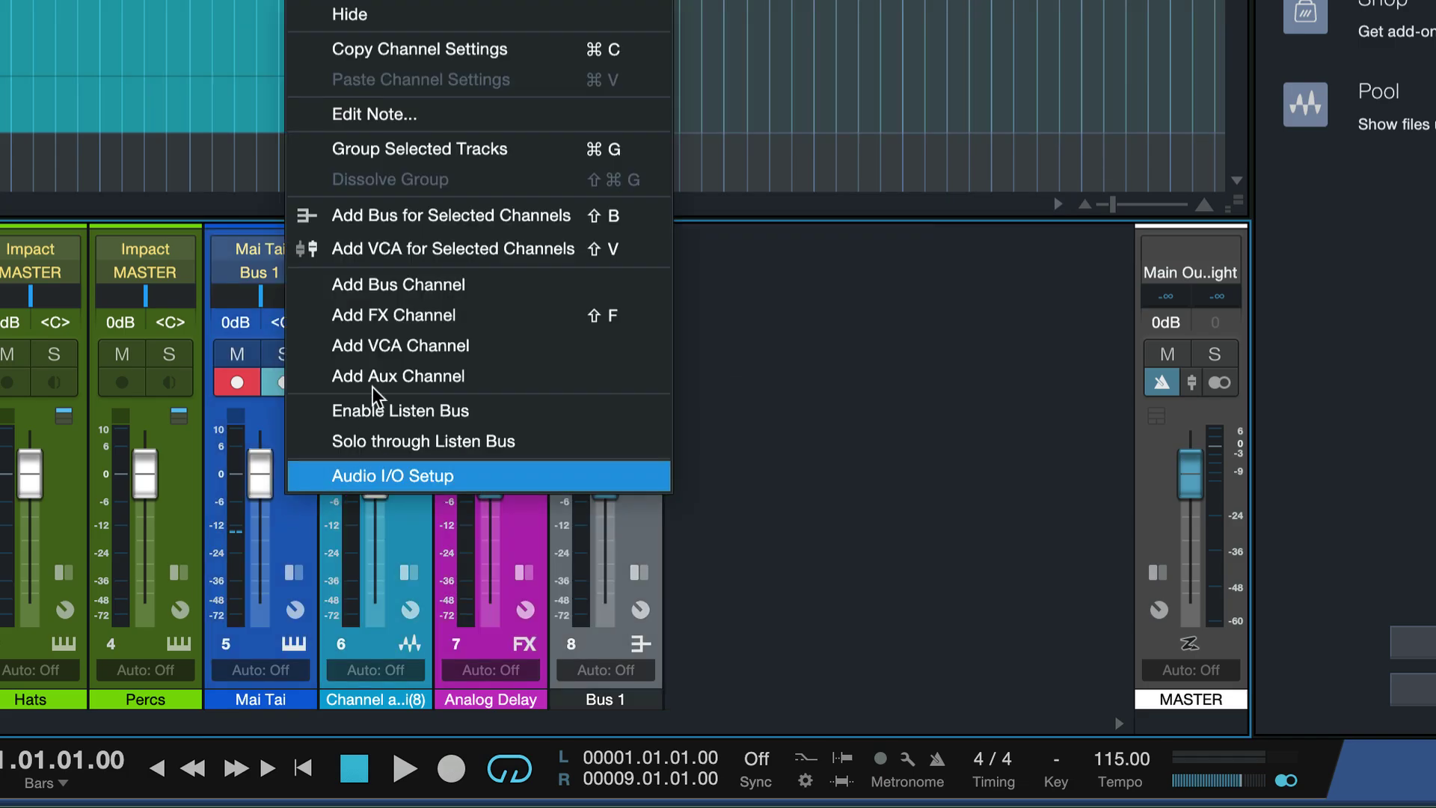
{"action": "left_click", "coordinate": [419, 215]}
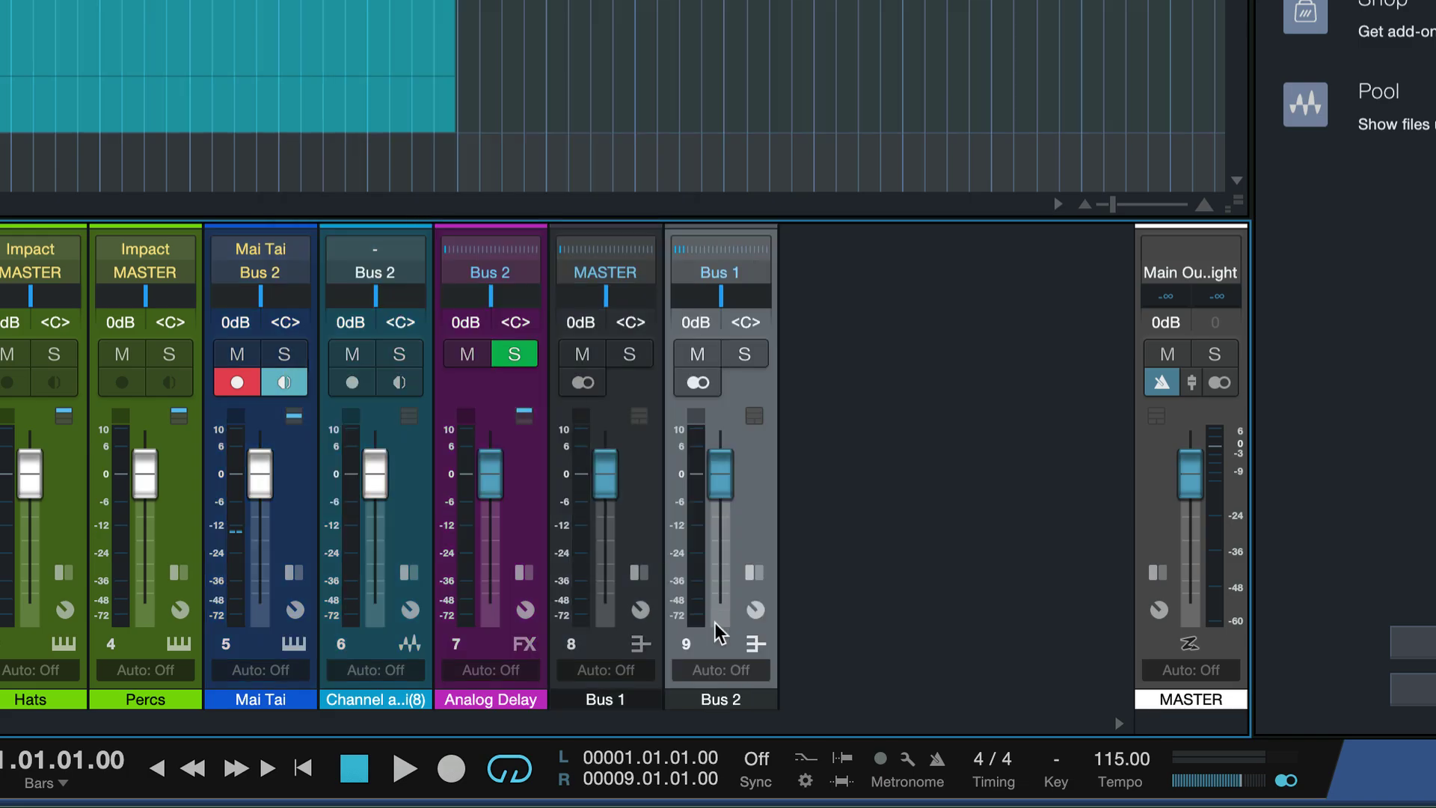
{"action": "double_click", "coordinate": [718, 703]}
{"action": "type", "text": "BASS SYNTH"}
{"action": "key", "text": "Return"}
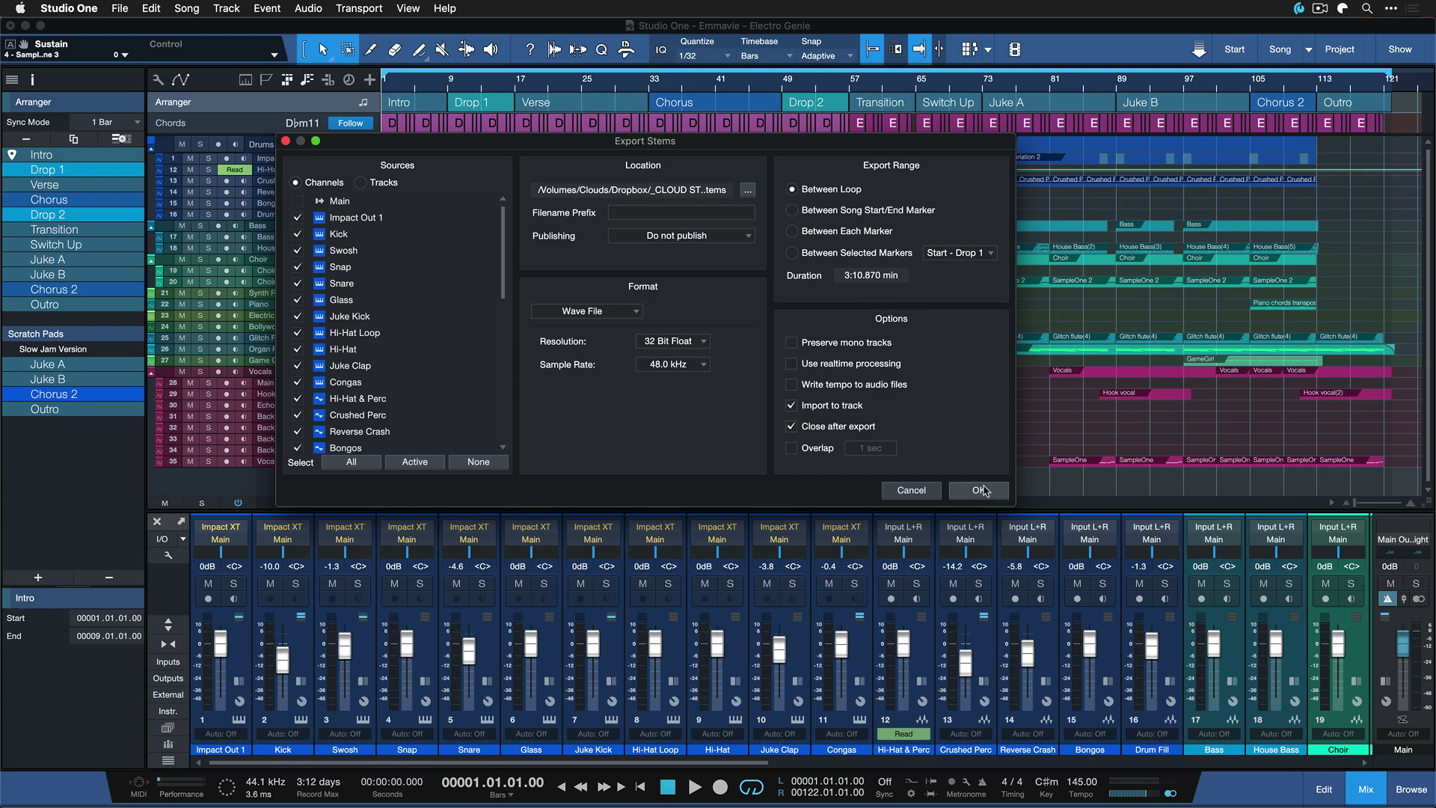
Start rendering the Electro Genie channel stems
{"action": "left_click", "coordinate": [980, 490]}
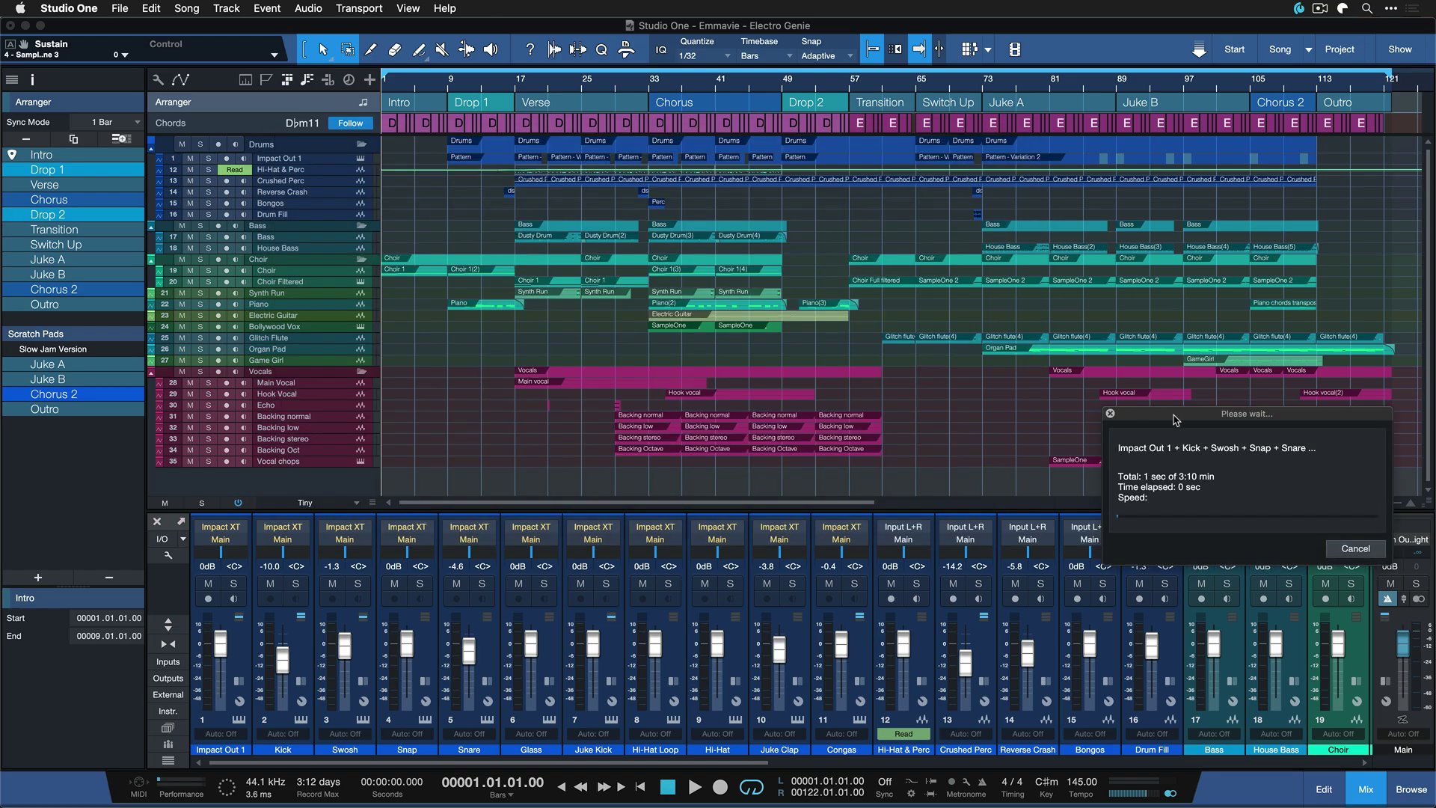
{"action": "left_click_drag", "start_coordinate": [1191, 419], "coordinate": [1163, 415]}
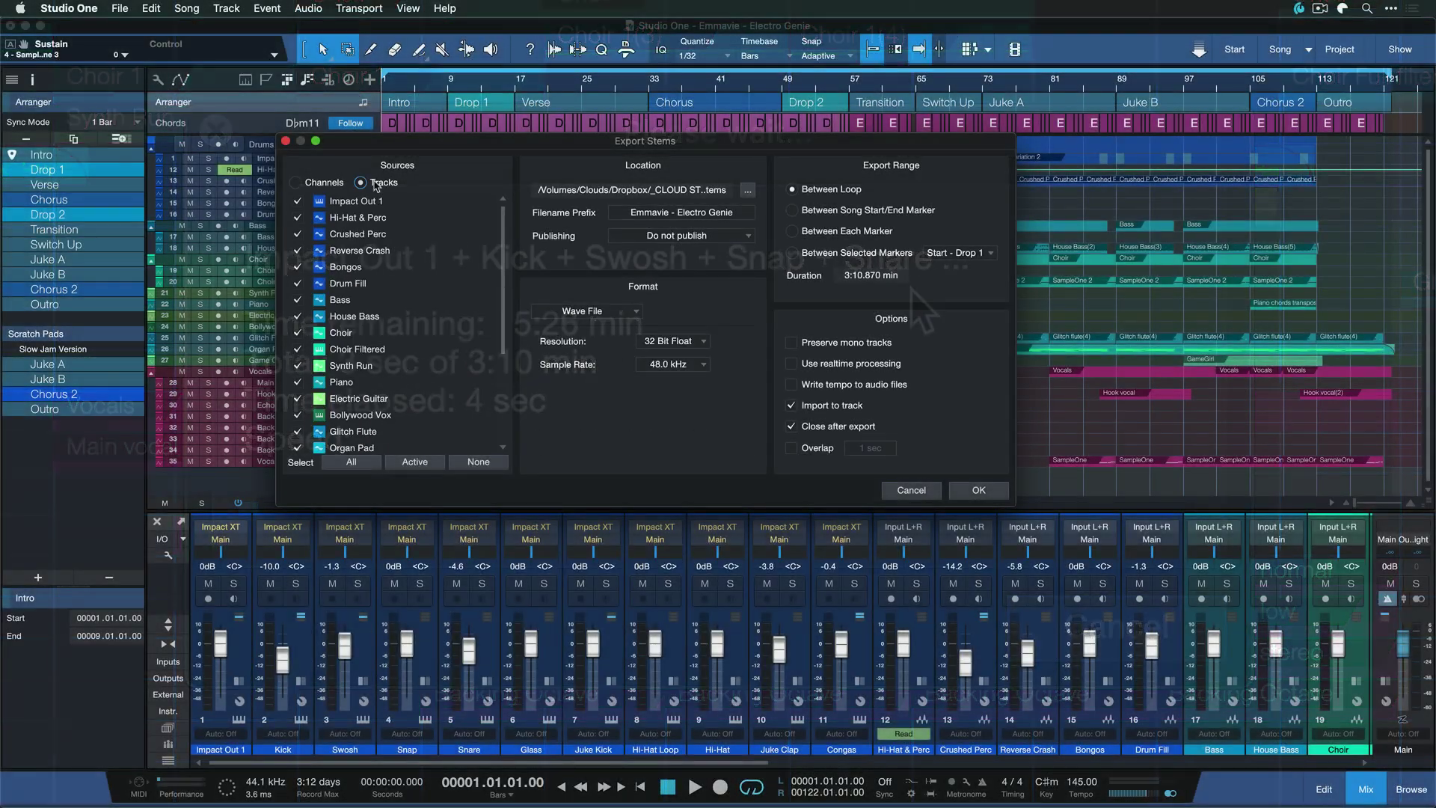
Clear the filename prefix and export every Electro Genie track as stems
{"action": "left_click", "coordinate": [684, 212]}
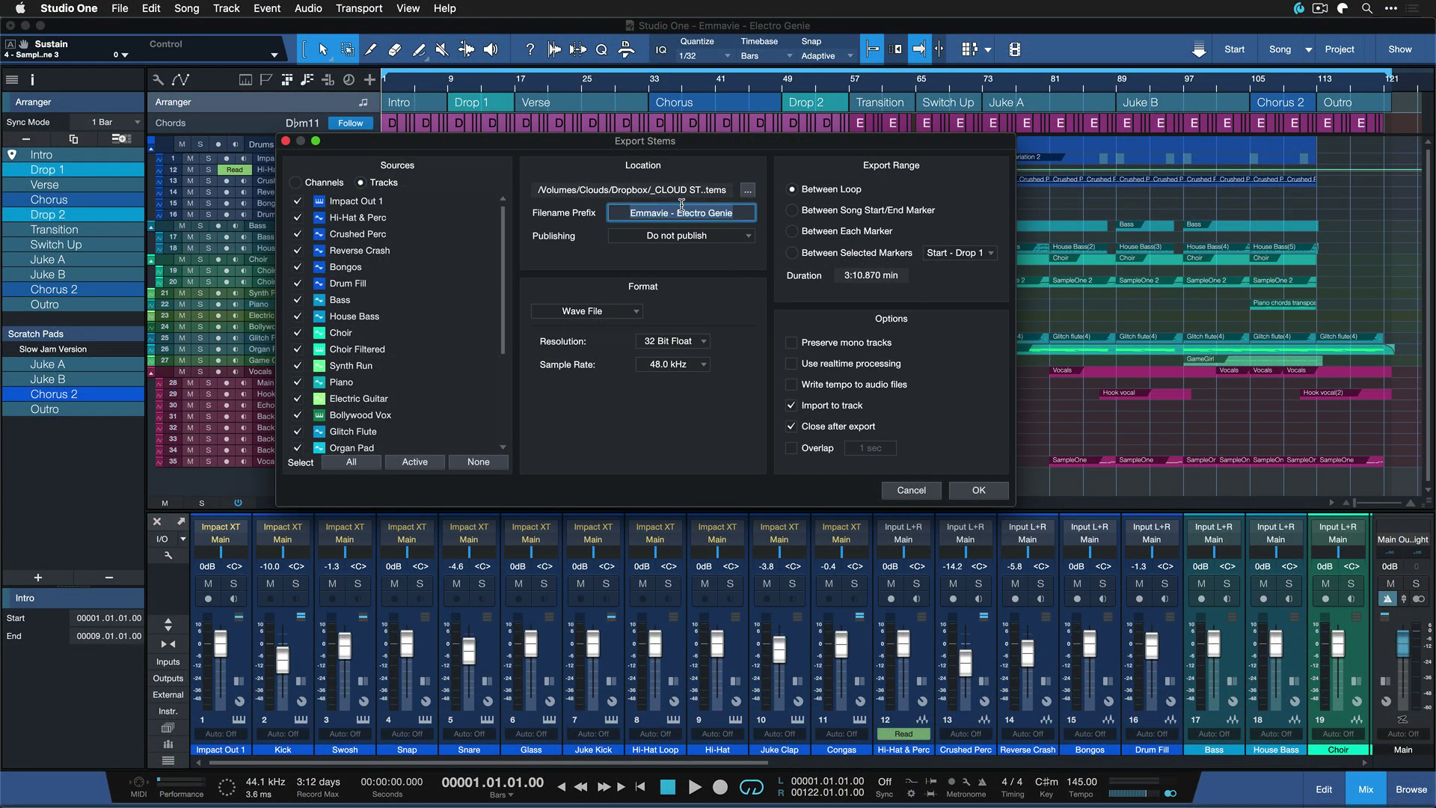
{"action": "key", "text": "BackSpace"}
{"action": "left_click", "coordinate": [979, 490]}
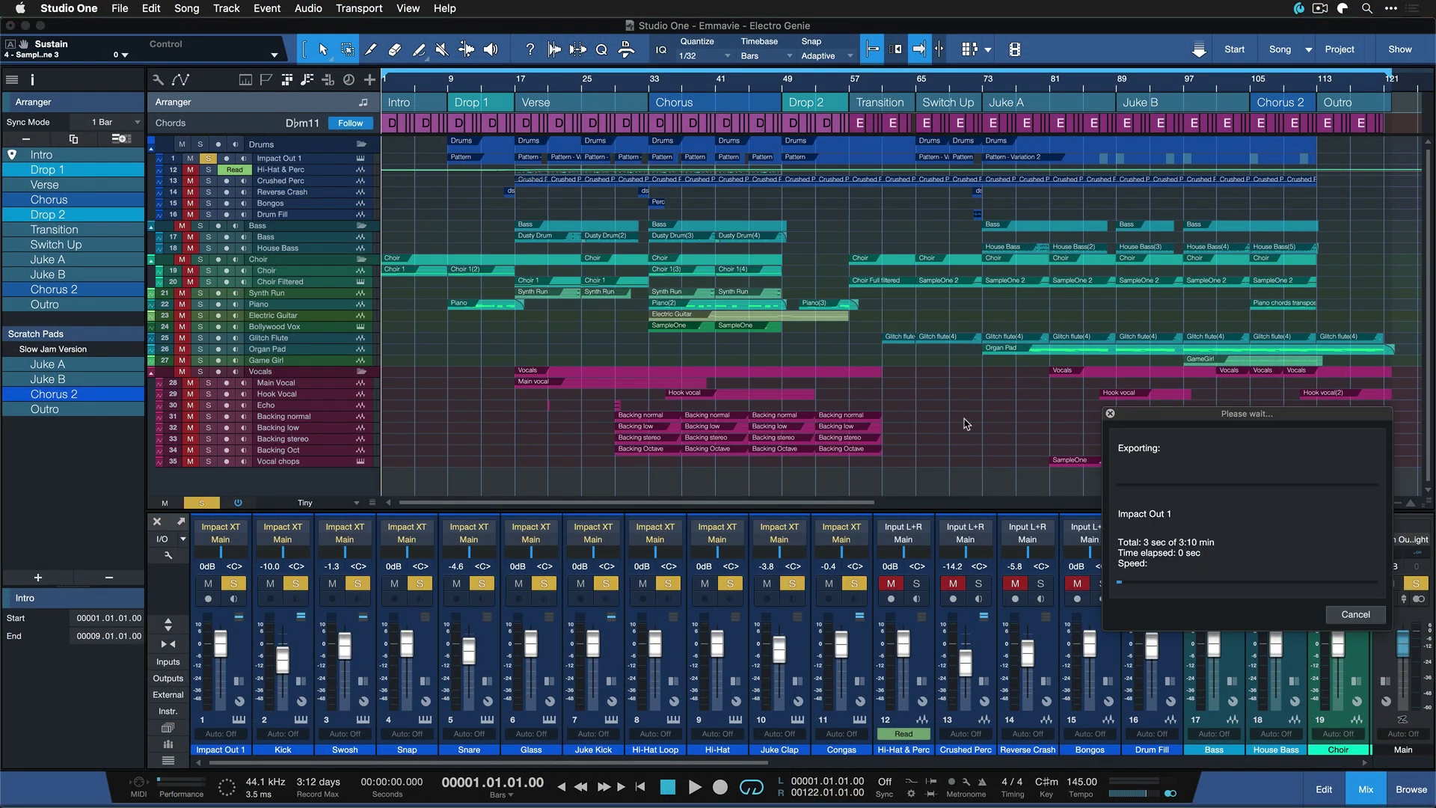